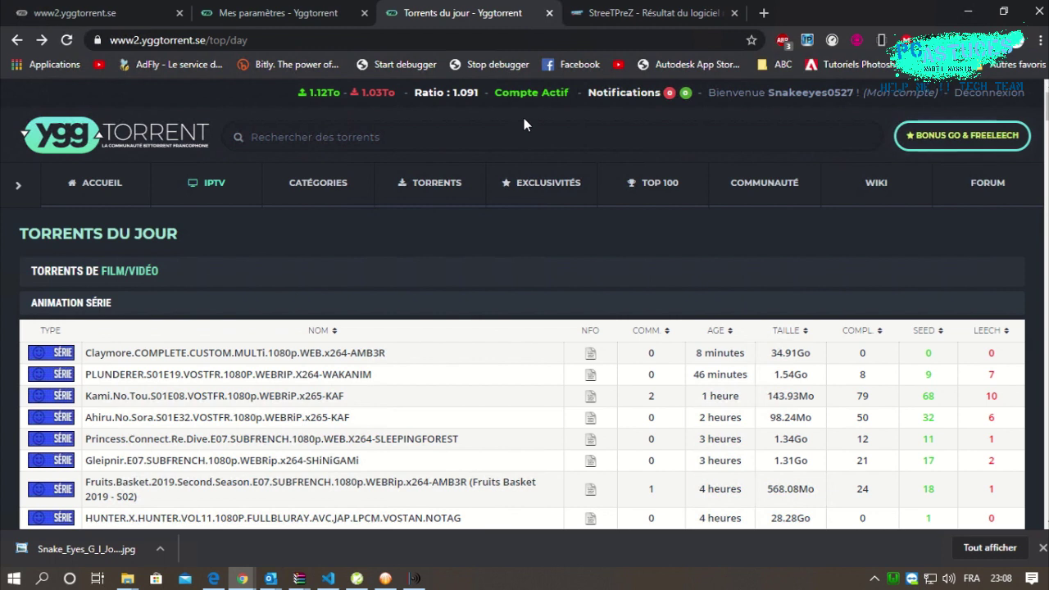
# - Open the torrent upload form from the account menu and set the category to Application and the subcategory to Windows
pyautogui.click(812, 97)
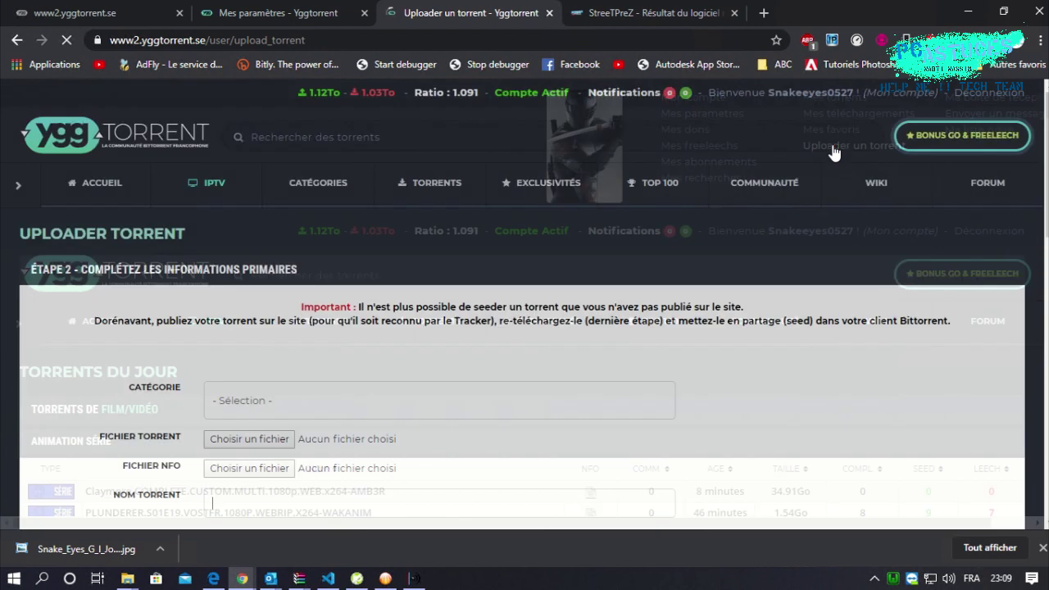
pyautogui.scroll(-2, 461, 287)
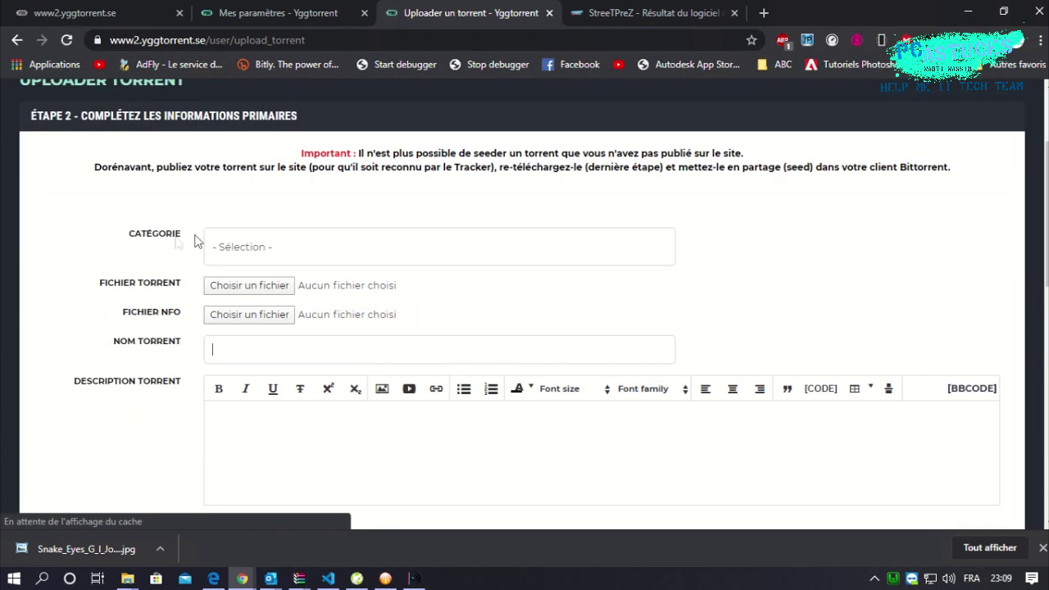
pyautogui.click(275, 248)
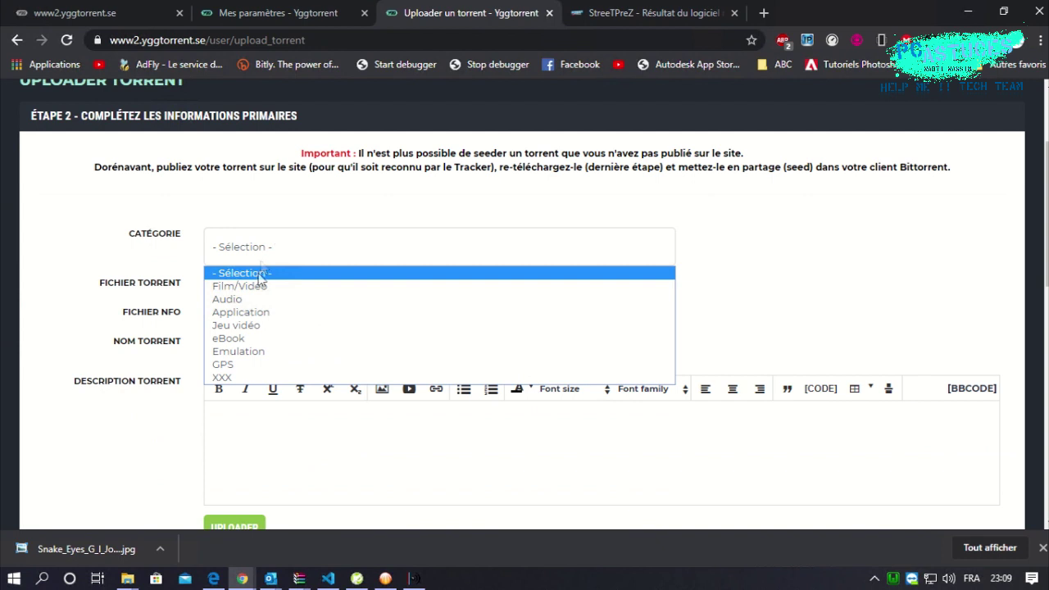
pyautogui.click(246, 313)
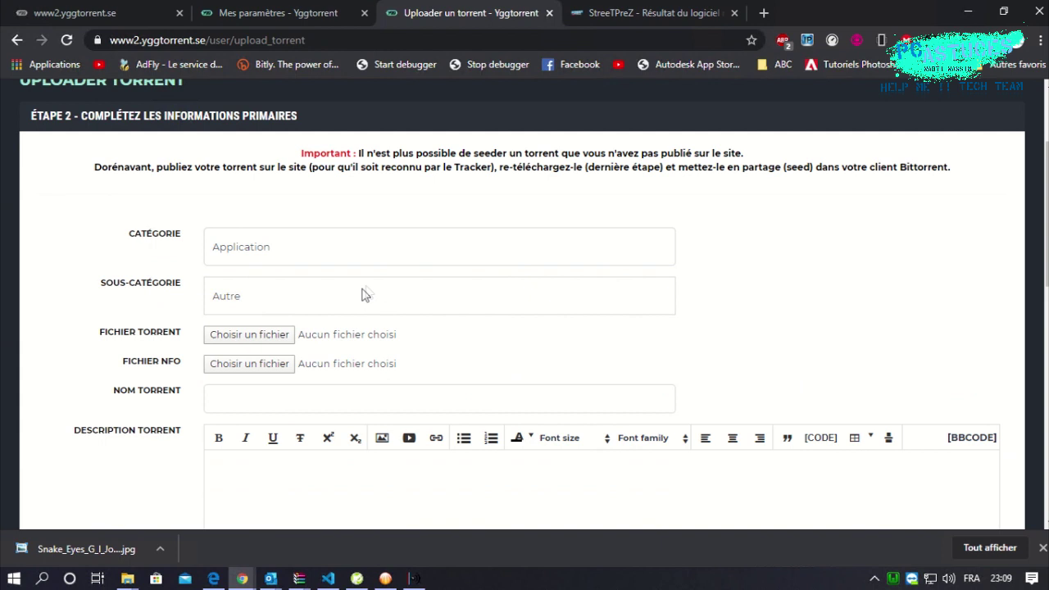
pyautogui.click(345, 302)
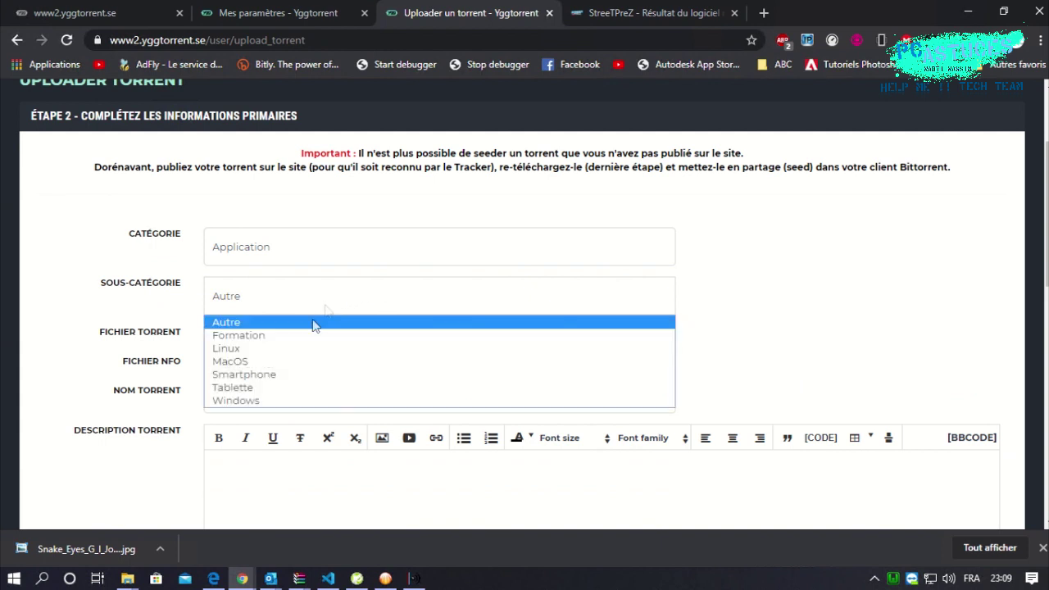
pyautogui.click(293, 400)
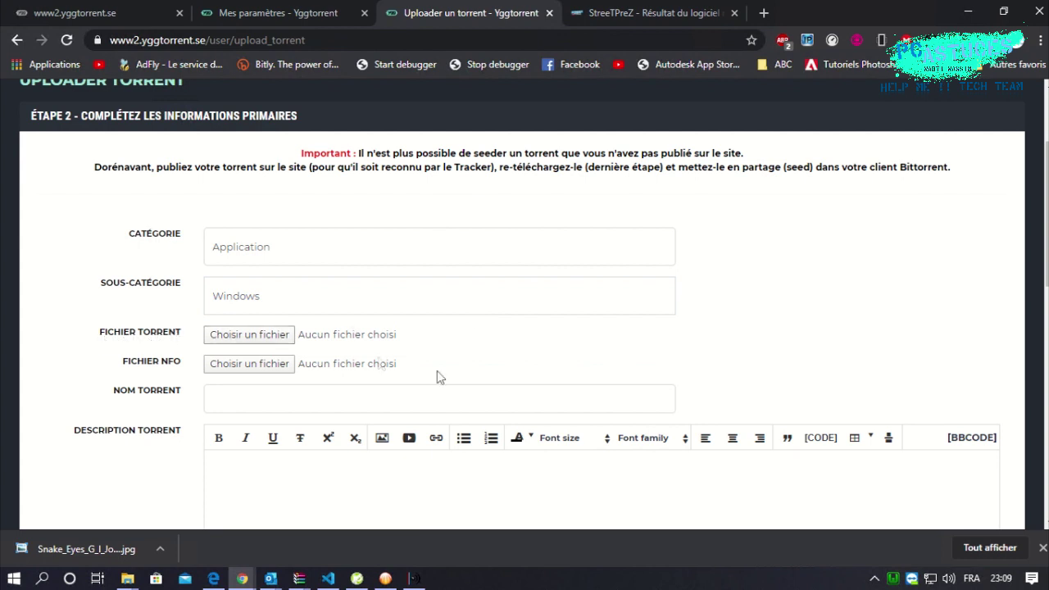
pyautogui.click(968, 11)
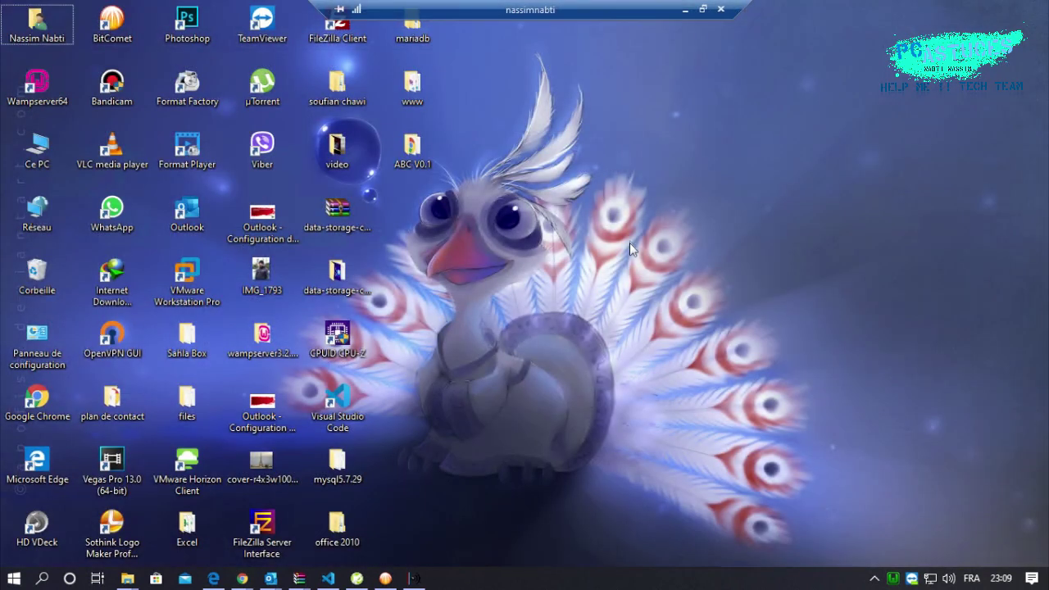
pyautogui.click(383, 579)
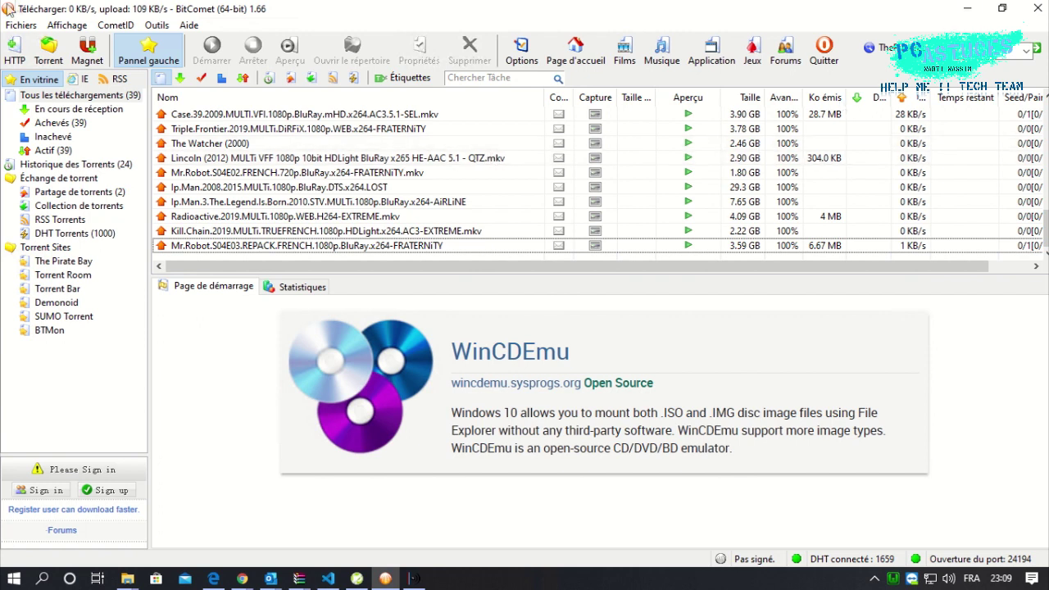
pyautogui.click(969, 16)
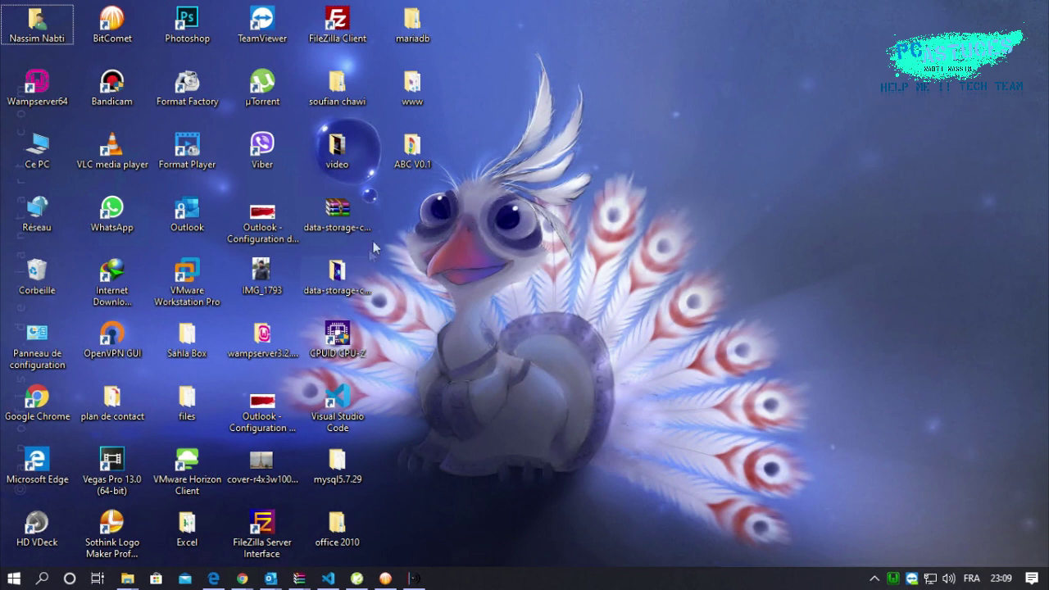
pyautogui.click(386, 579)
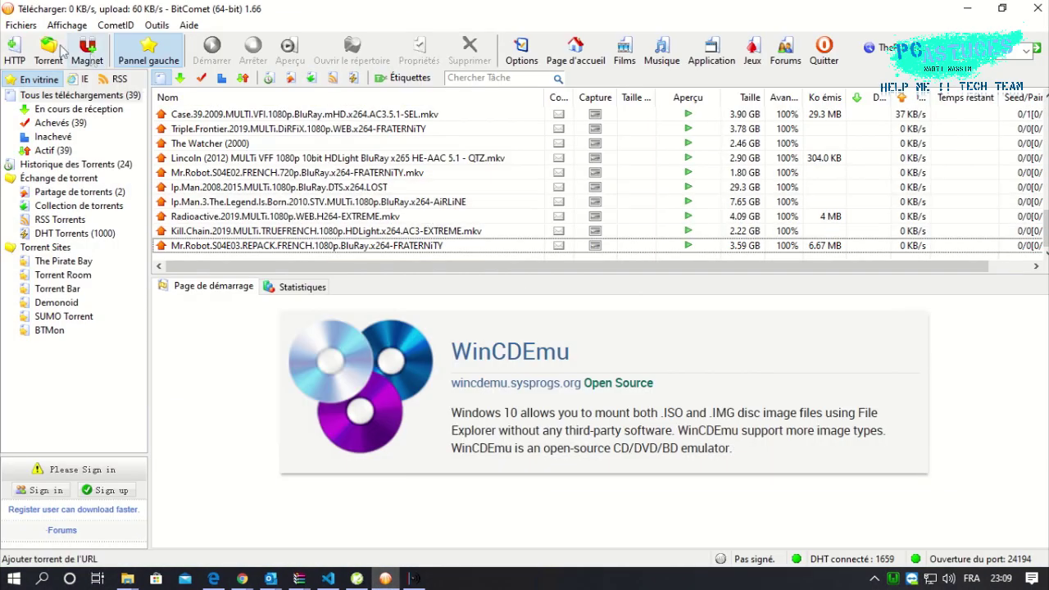
pyautogui.click(22, 25)
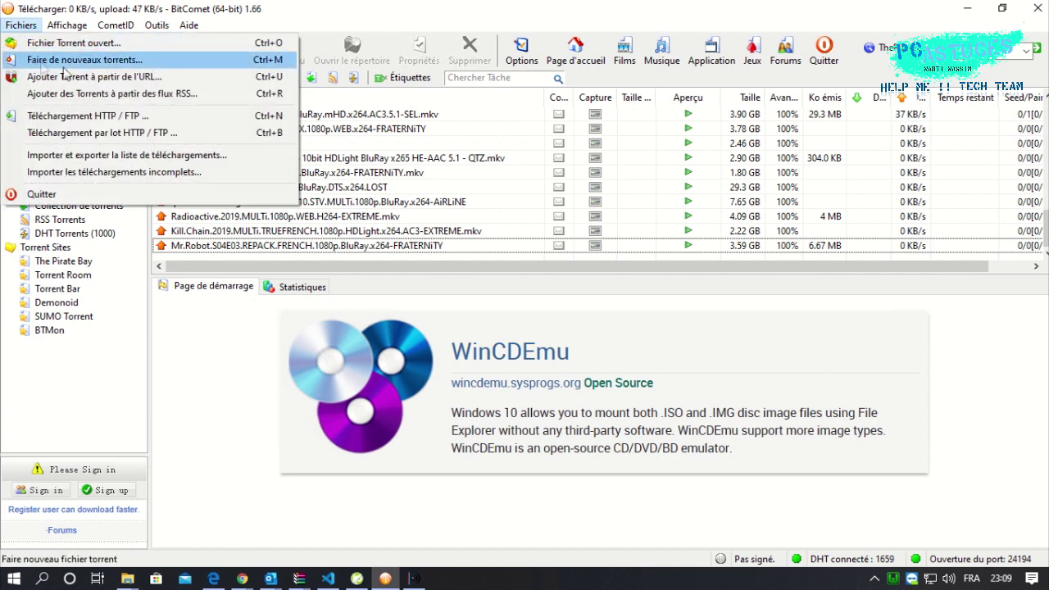
pyautogui.click(967, 10)
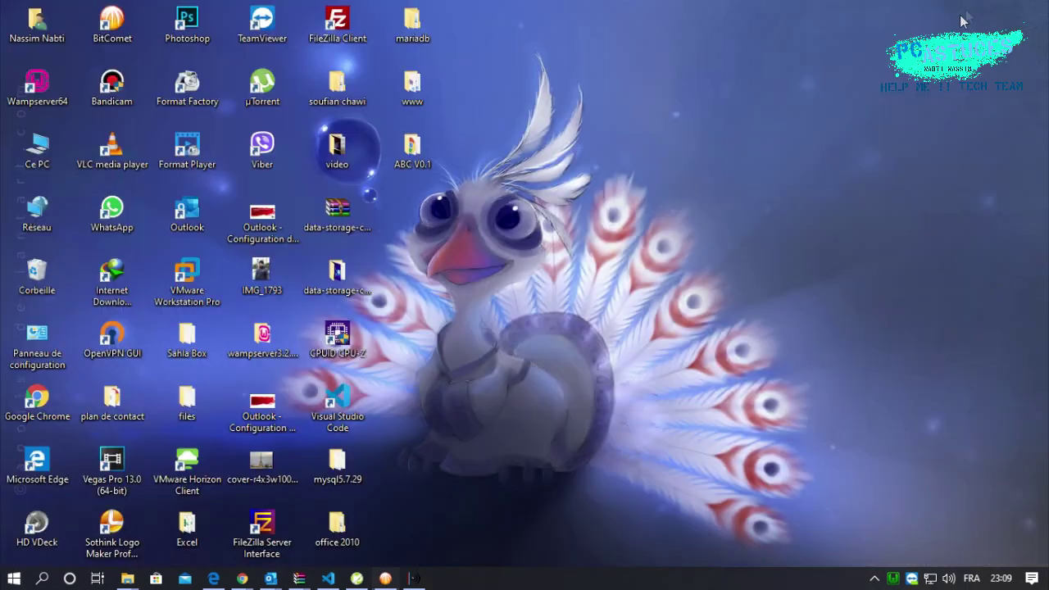
# - Launch µTorrent and browse for a torrent to add in the telechargement bitcomet folder on drive E
pyautogui.doubleClick(256, 89)
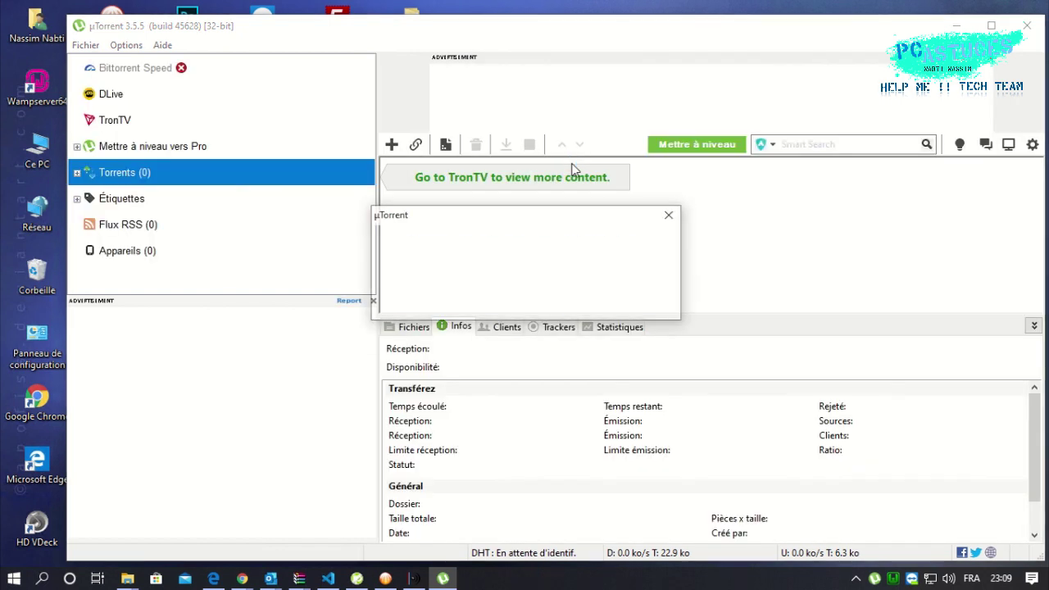
pyautogui.click(660, 309)
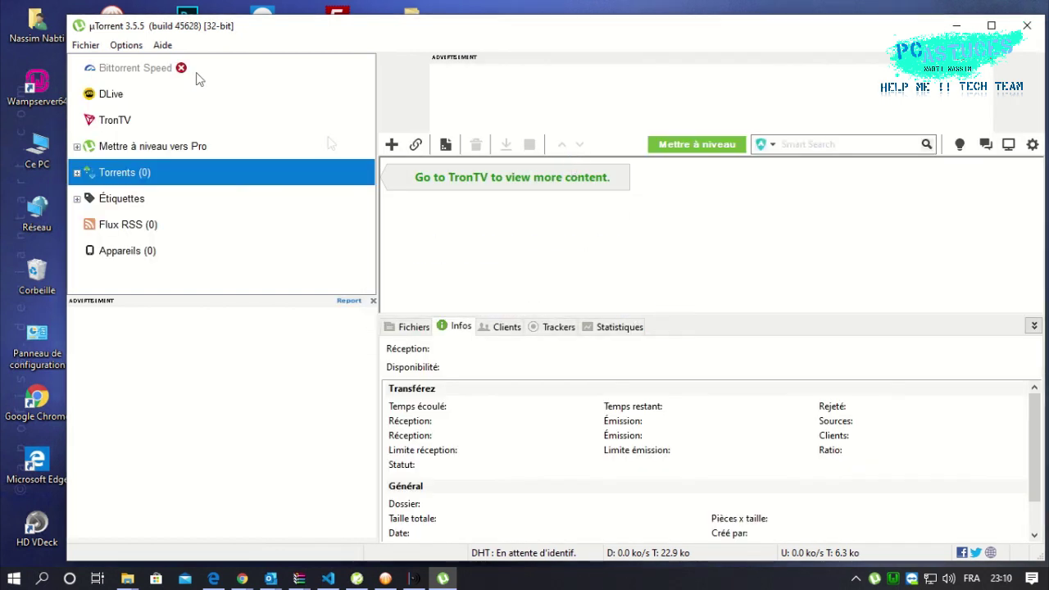
pyautogui.click(85, 46)
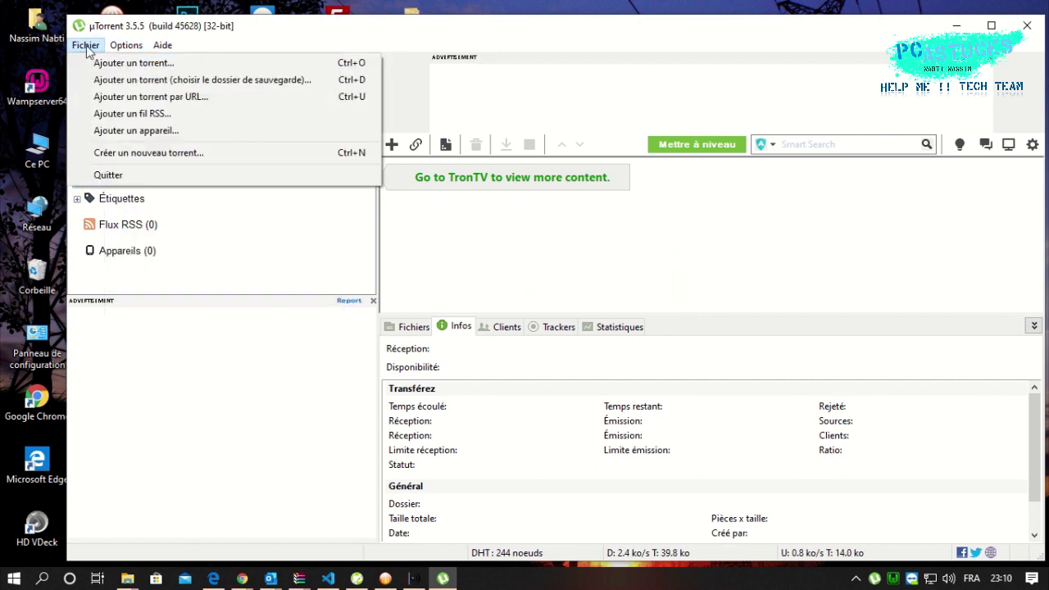
pyautogui.click(99, 63)
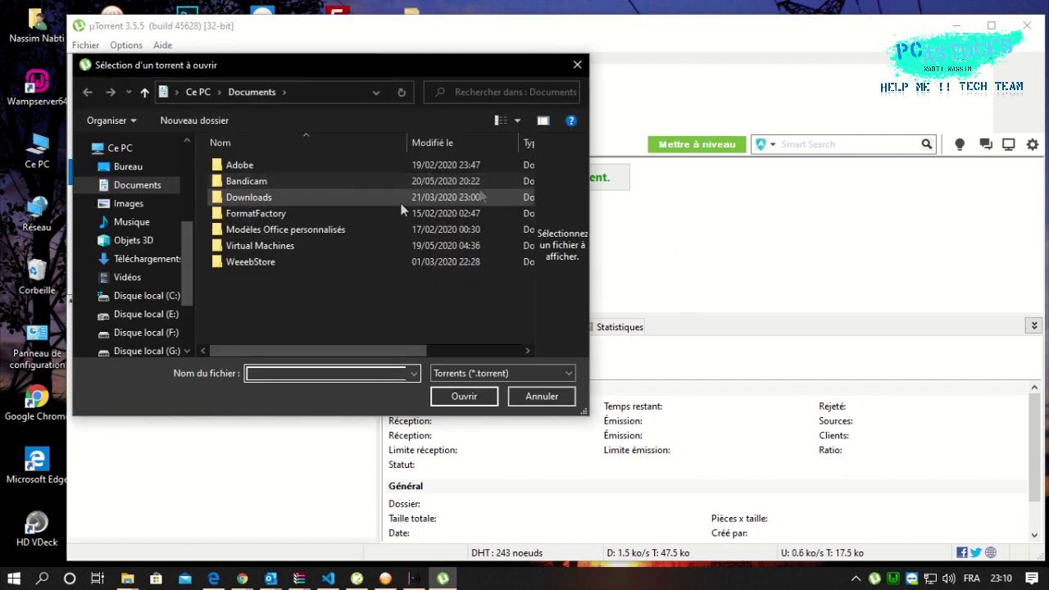
pyautogui.scroll(-1, 184, 294)
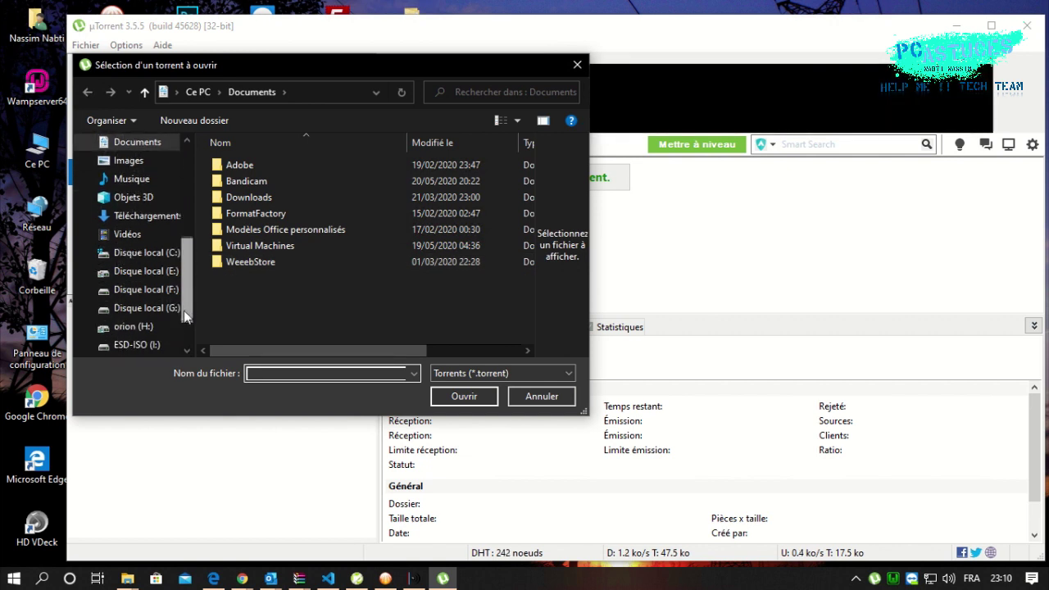
pyautogui.click(158, 274)
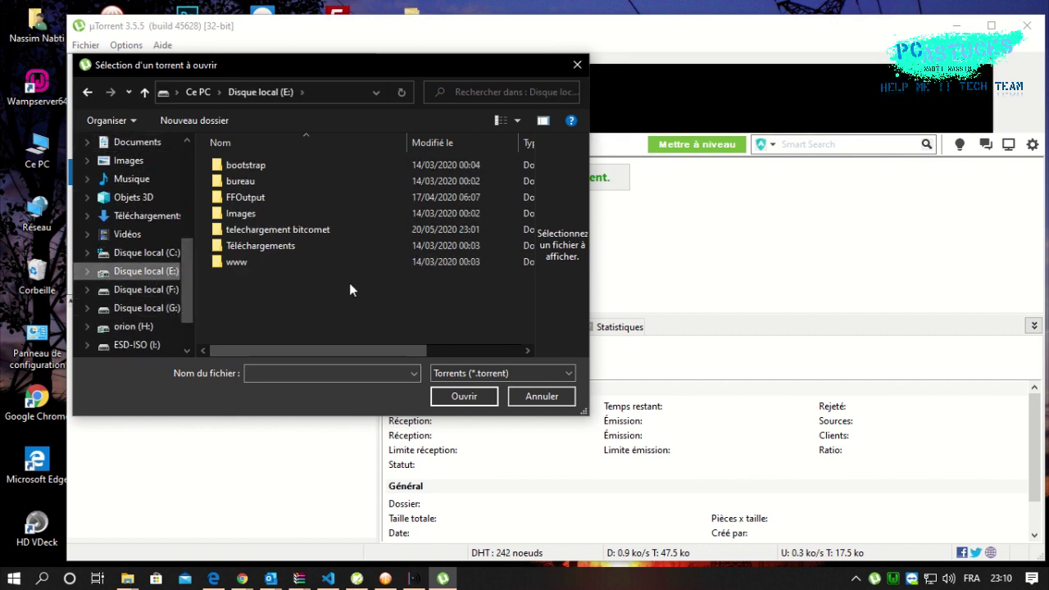
pyautogui.click(329, 229)
pyautogui.doubleClick(329, 229)
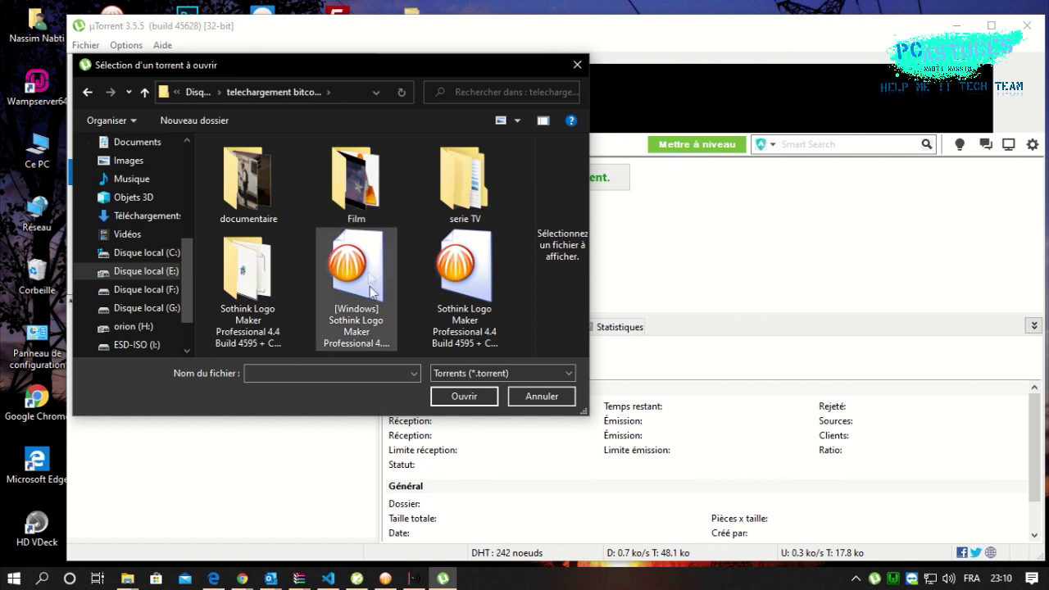
# - Delete the two Sothink Logo Maker Professional 4.4 torrent files from the folder and cancel adding a torrent
pyautogui.click(480, 287)
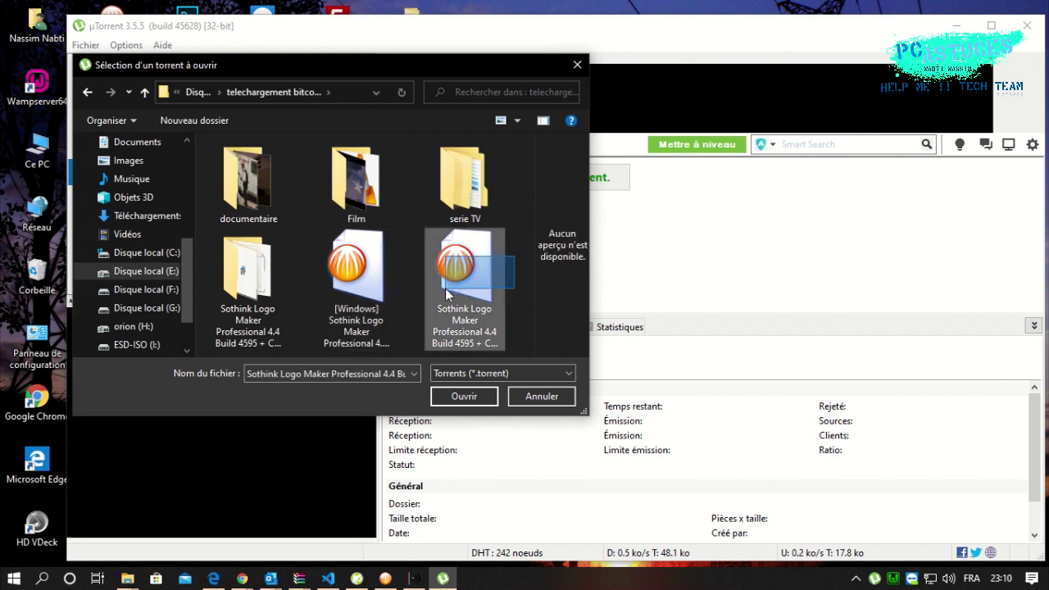
pyautogui.keyDown('ctrl'); pyautogui.click(338, 289); pyautogui.keyUp('ctrl')
pyautogui.press('Delete')
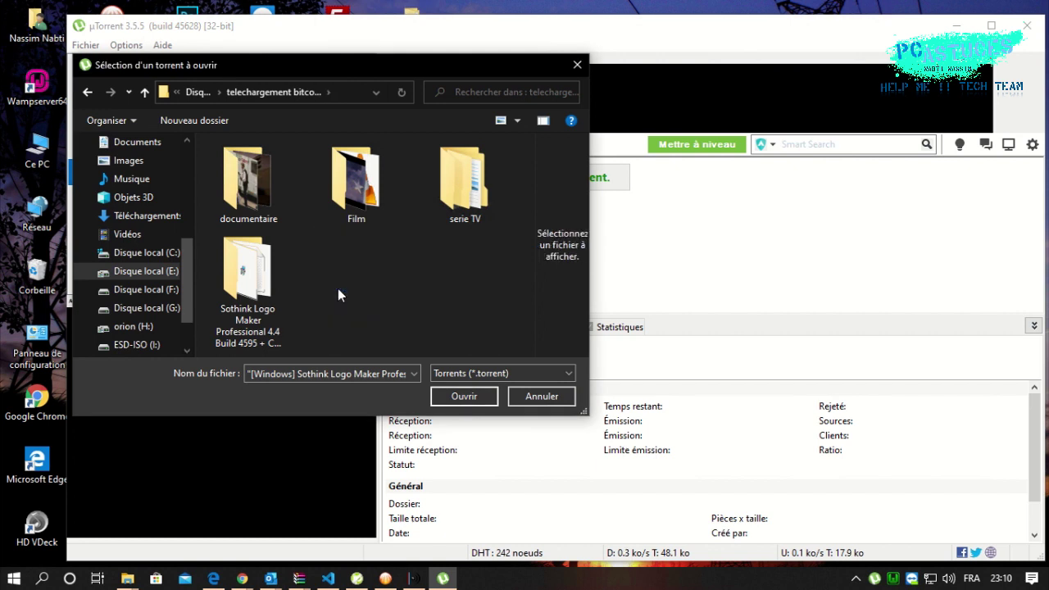
pyautogui.click(543, 397)
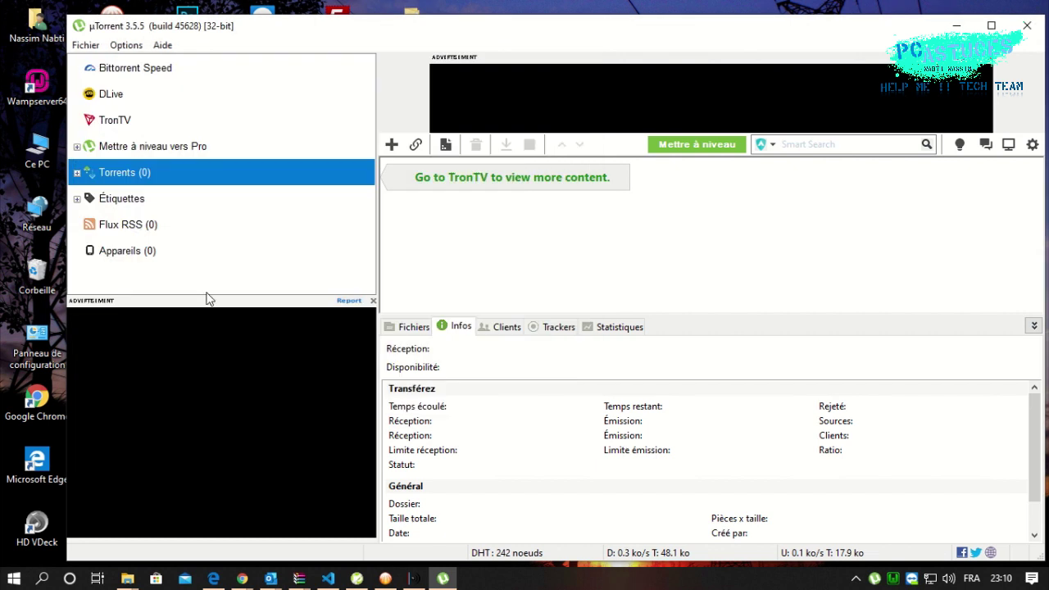
pyautogui.click(86, 46)
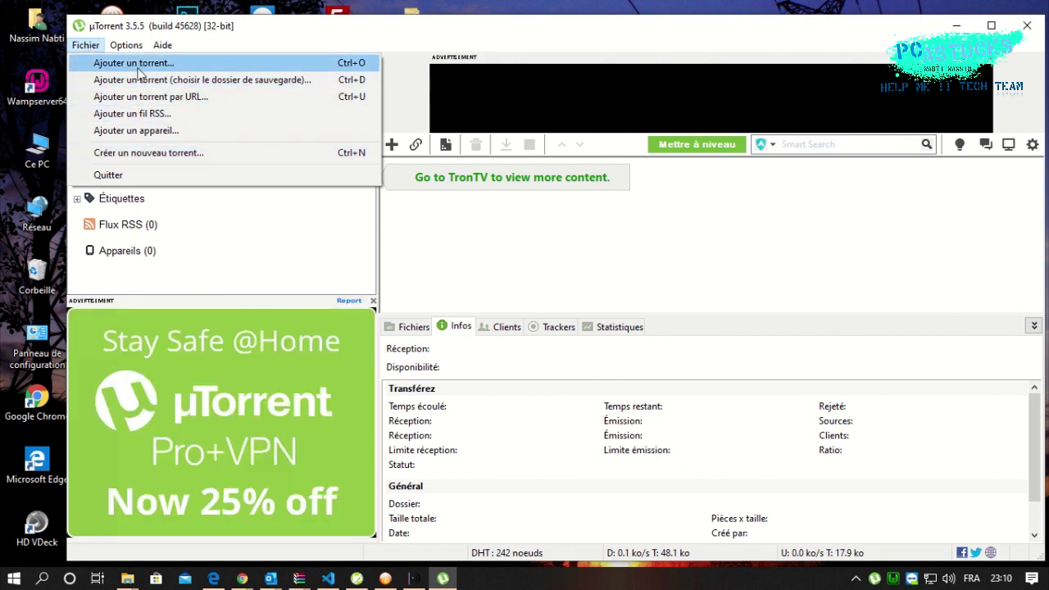
pyautogui.click(167, 156)
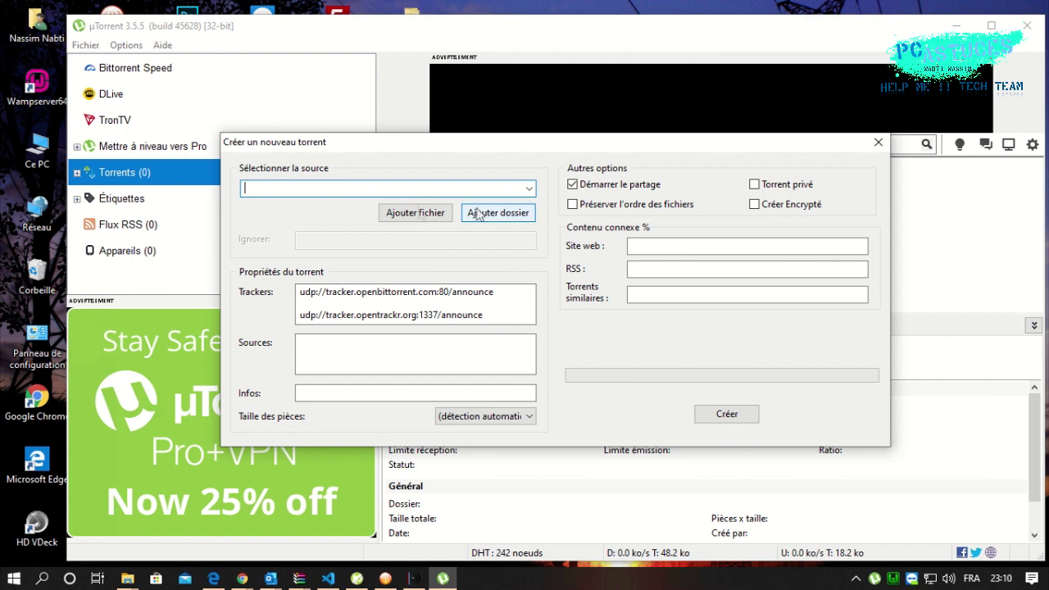
pyautogui.click(405, 214)
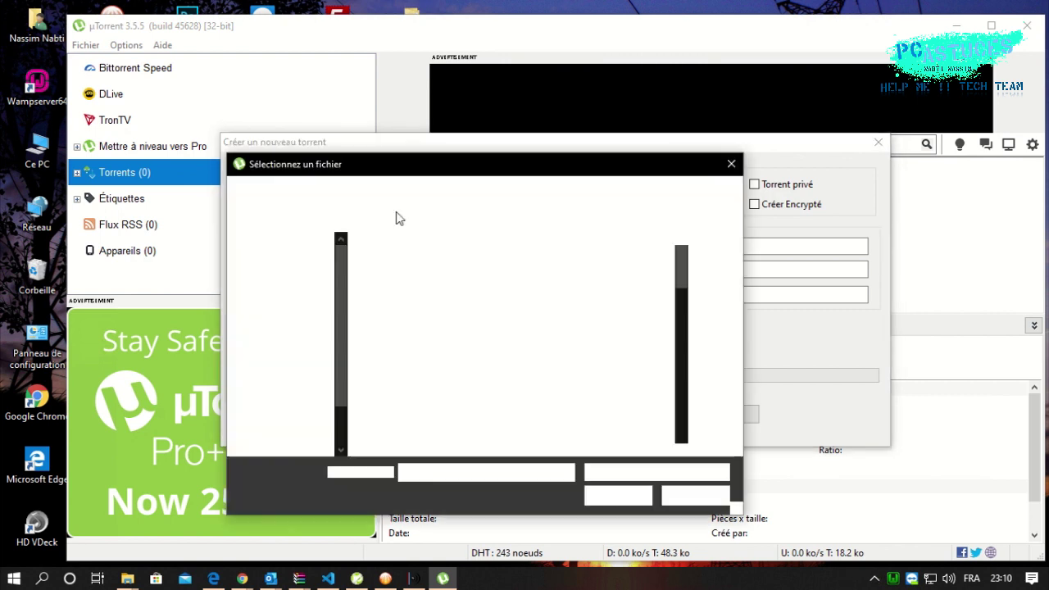
pyautogui.moveTo(463, 162); pyautogui.dragTo(495, 41)
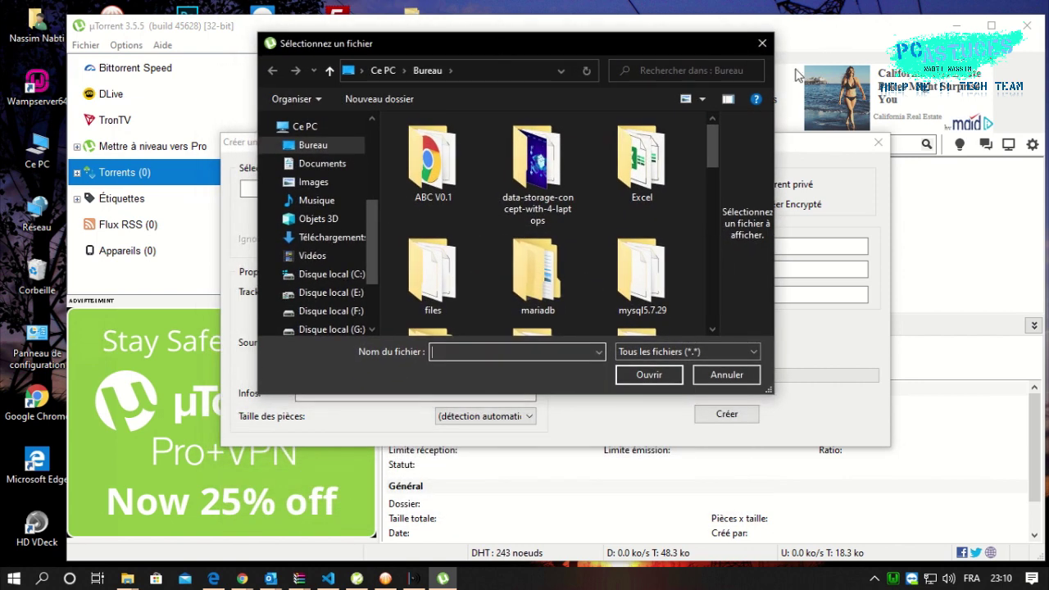
pyautogui.click(726, 375)
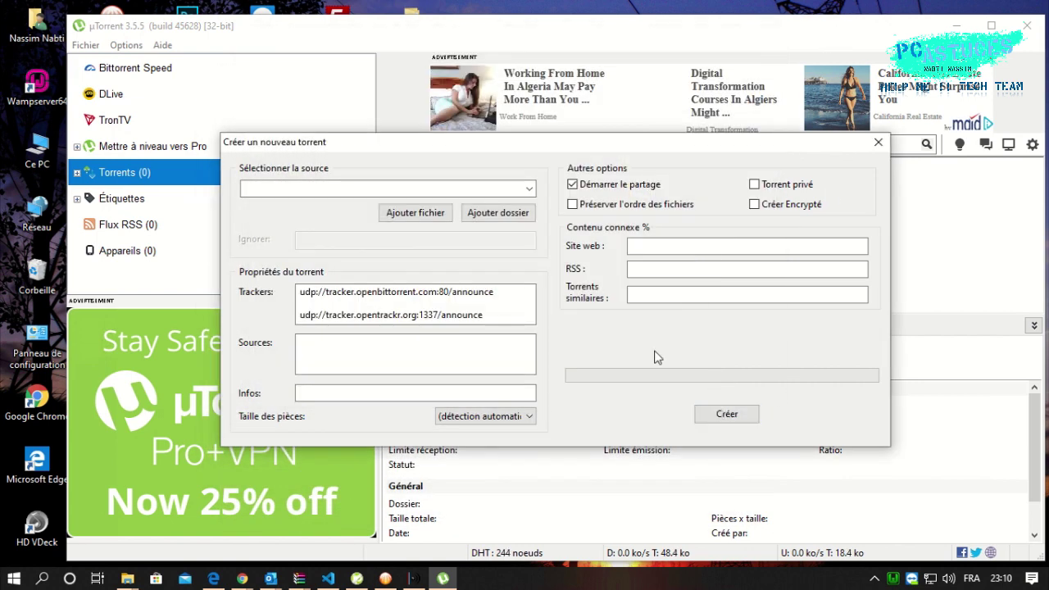
pyautogui.click(878, 141)
pyautogui.click(1030, 28)
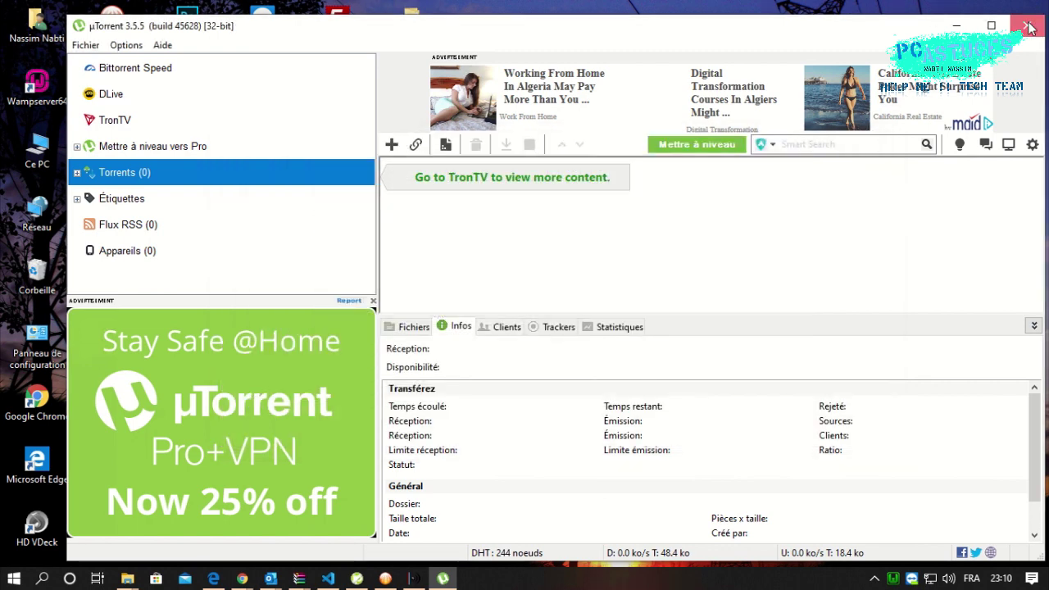
# - Switch to BitComet, start a new torrent with the [Windows] Sothink Logo Maker Professional 4.4 archive as its single source file, and show the publisher details
pyautogui.click(392, 576)
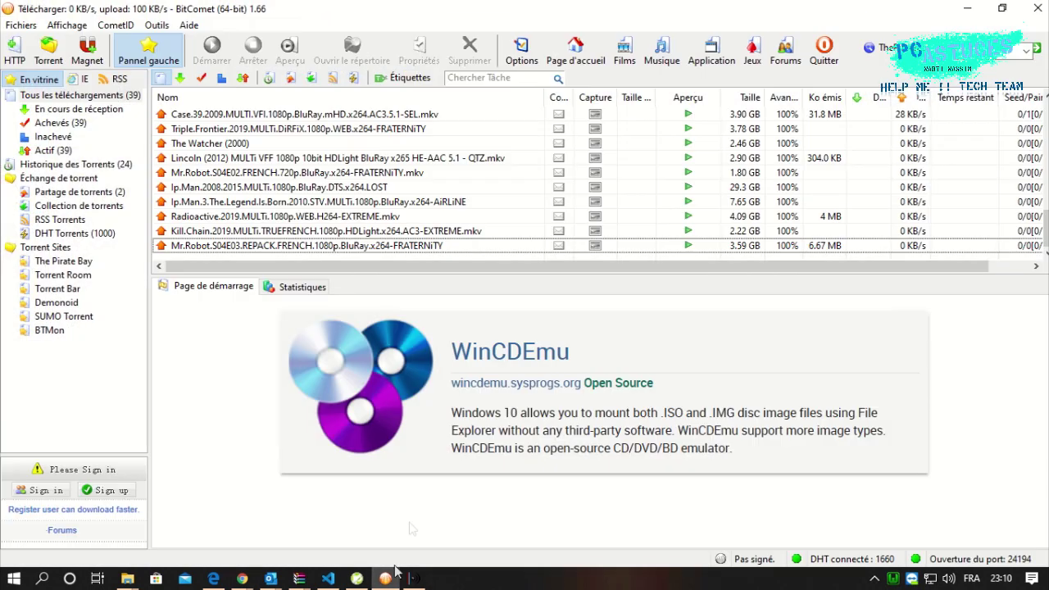
pyautogui.click(20, 26)
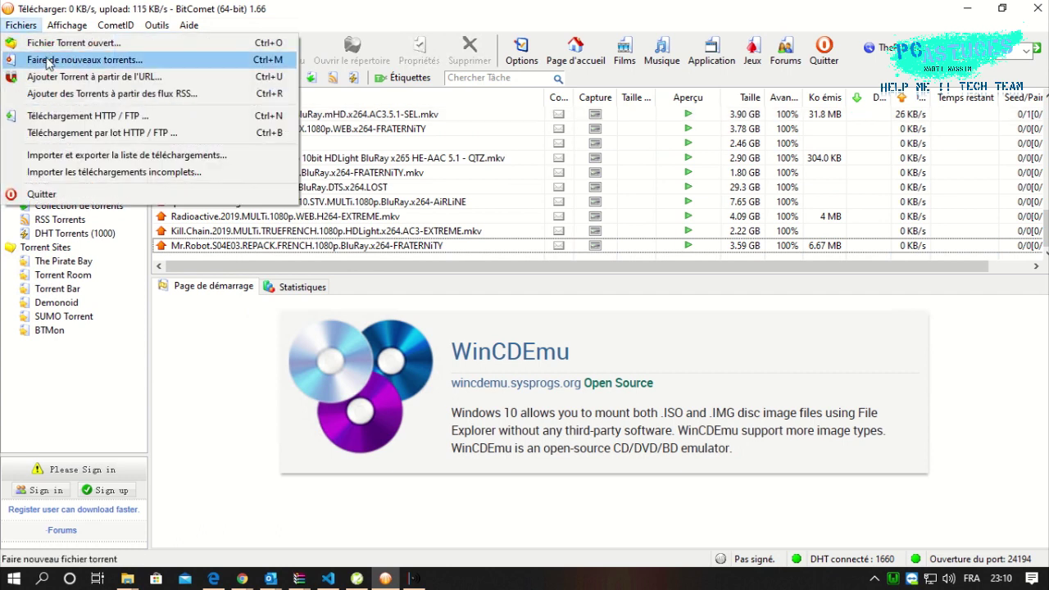
pyautogui.click(37, 59)
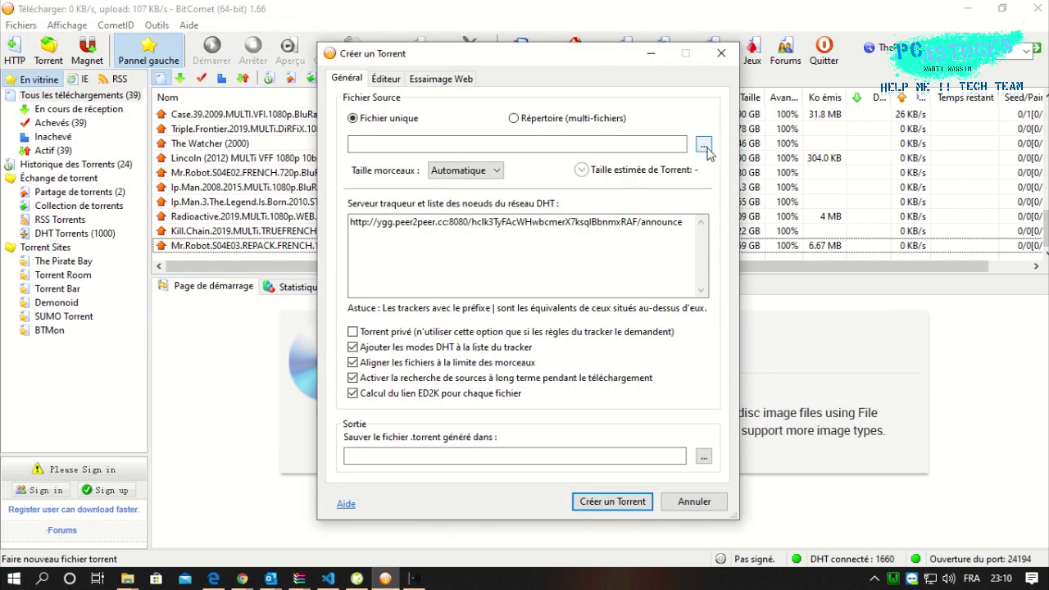
pyautogui.click(703, 145)
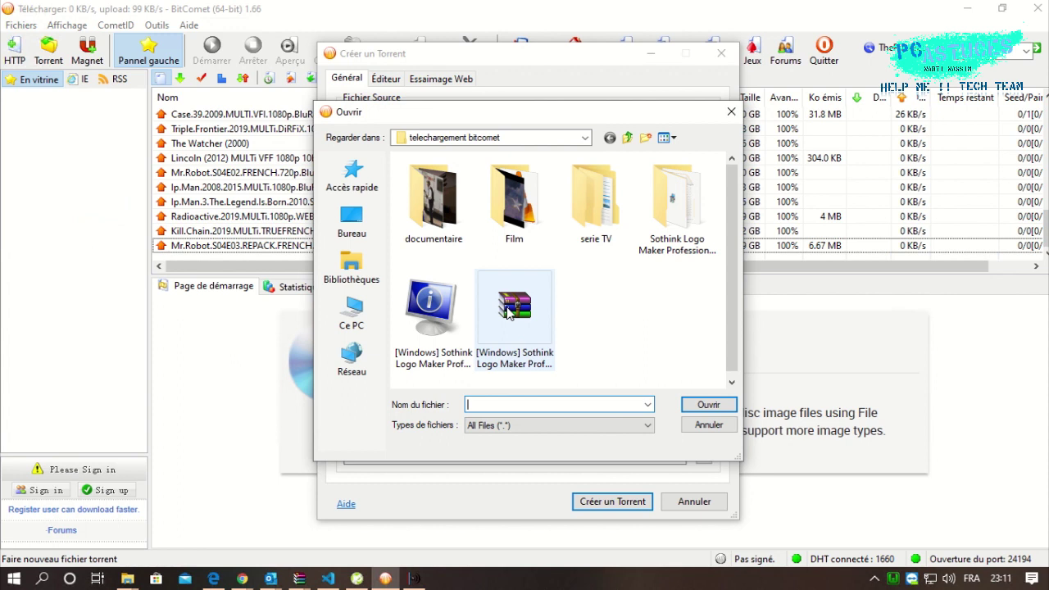
pyautogui.click(515, 308)
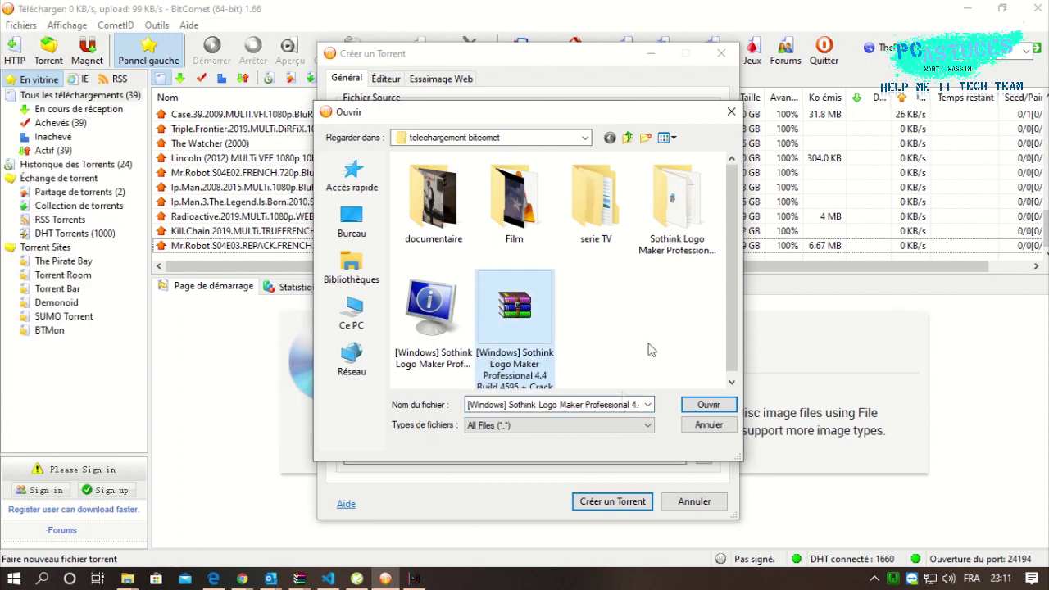
pyautogui.click(707, 404)
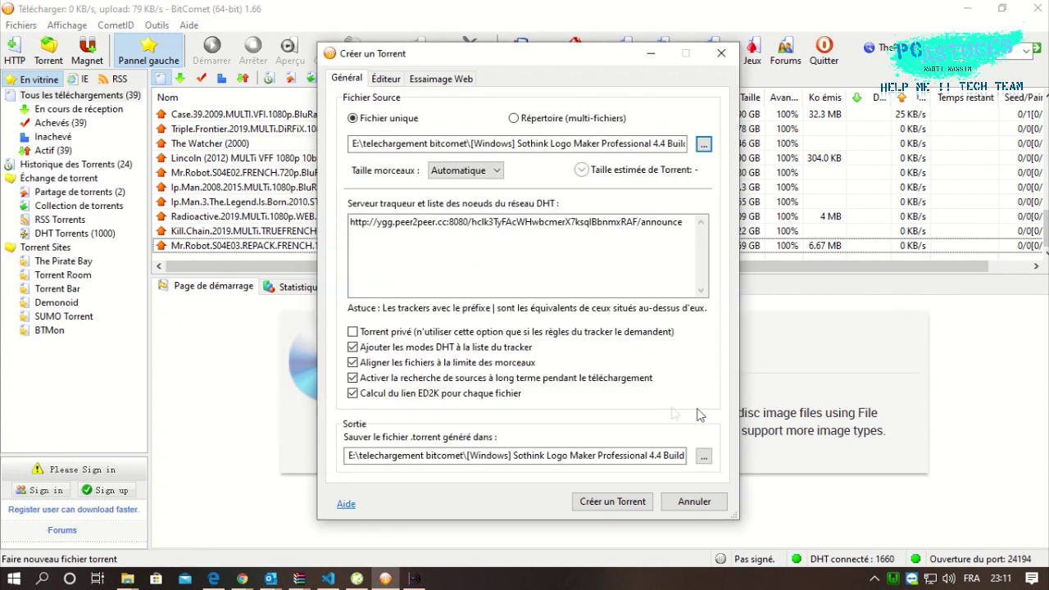
pyautogui.click(385, 78)
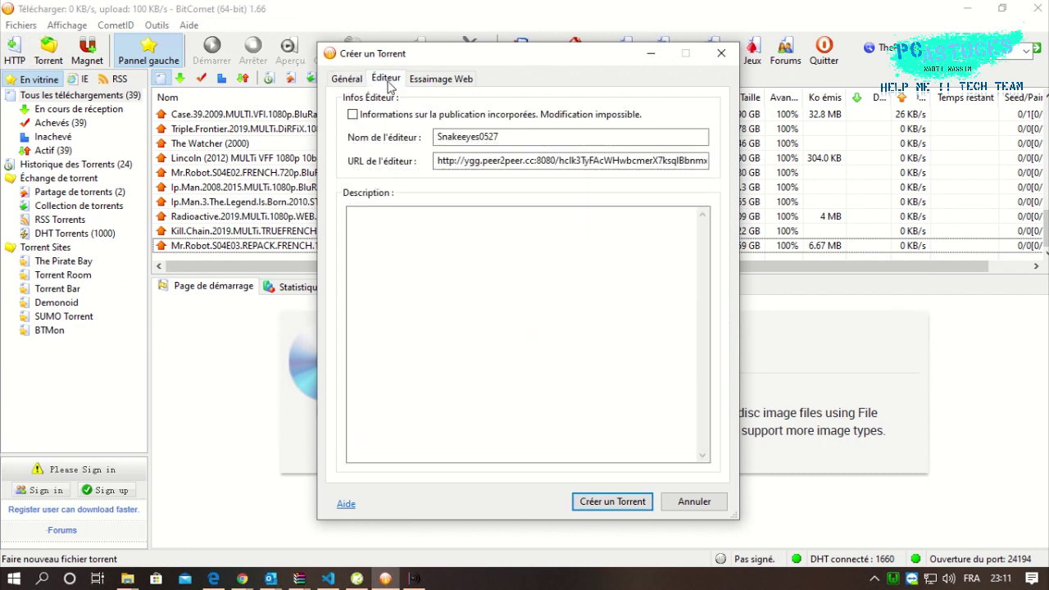
# - Clear the publisher URL of the new torrent and restore the publisher name after clearing it
pyautogui.doubleClick(531, 162)
pyautogui.press('BackSpace')
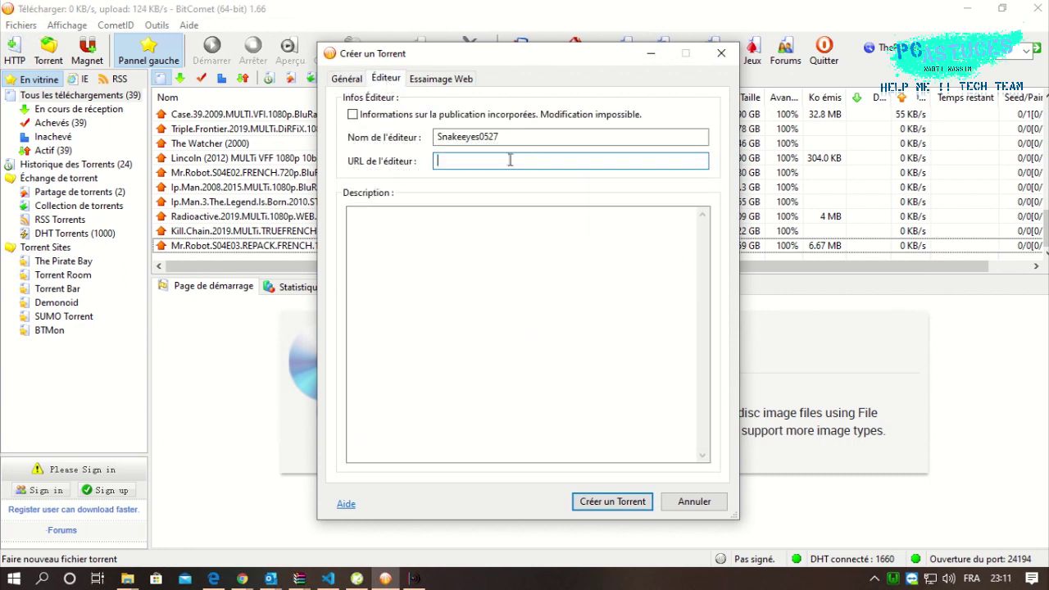
pyautogui.moveTo(525, 137); pyautogui.dragTo(415, 138)
pyautogui.press('BackSpace')
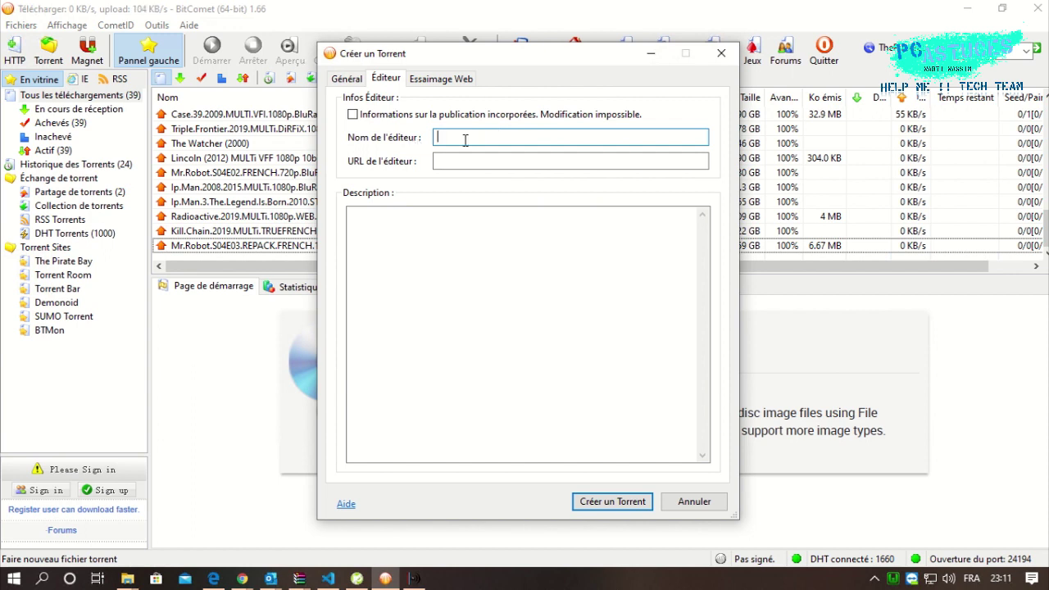
pyautogui.hotkey('ctrl', 'z')
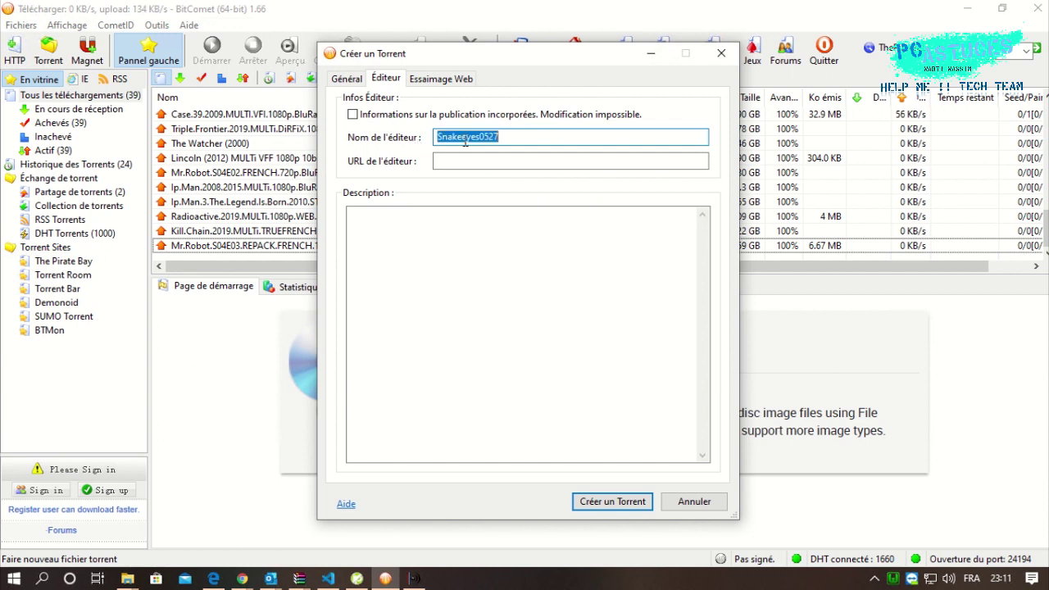
pyautogui.click(529, 160)
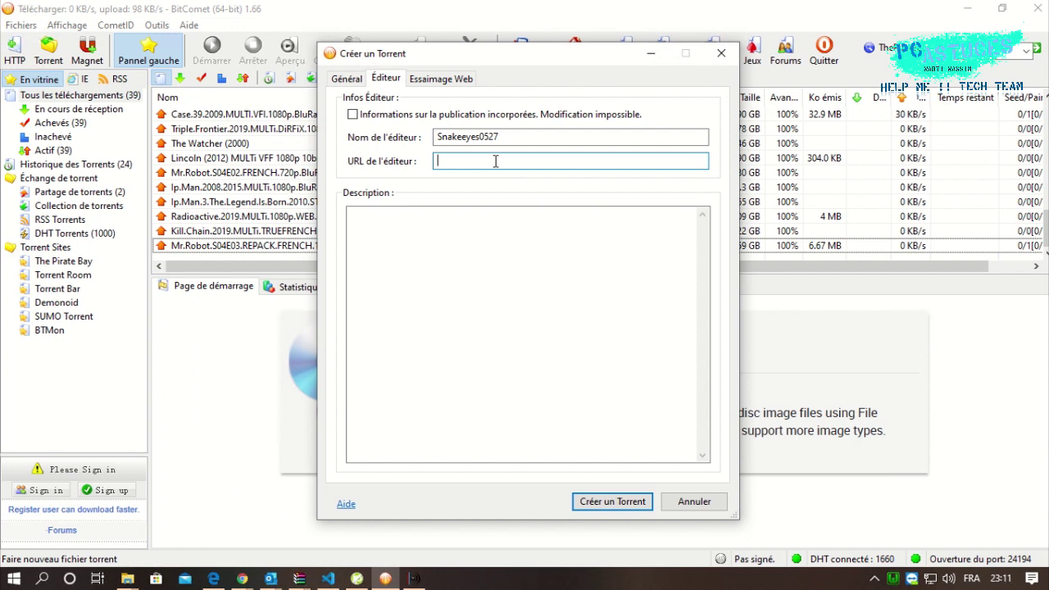
# - Return to the general settings of the new torrent and examine the tracker server list
pyautogui.click(342, 81)
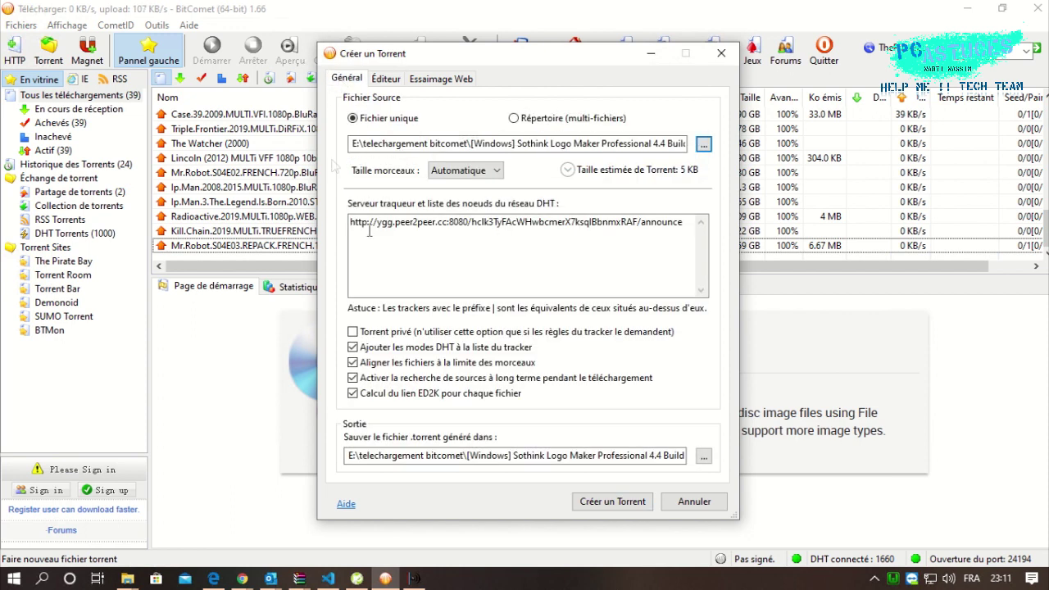
pyautogui.doubleClick(500, 244)
pyautogui.click(438, 246)
pyautogui.doubleClick(403, 238)
pyautogui.hotkey('ctrl', 'c')
pyautogui.click(404, 243)
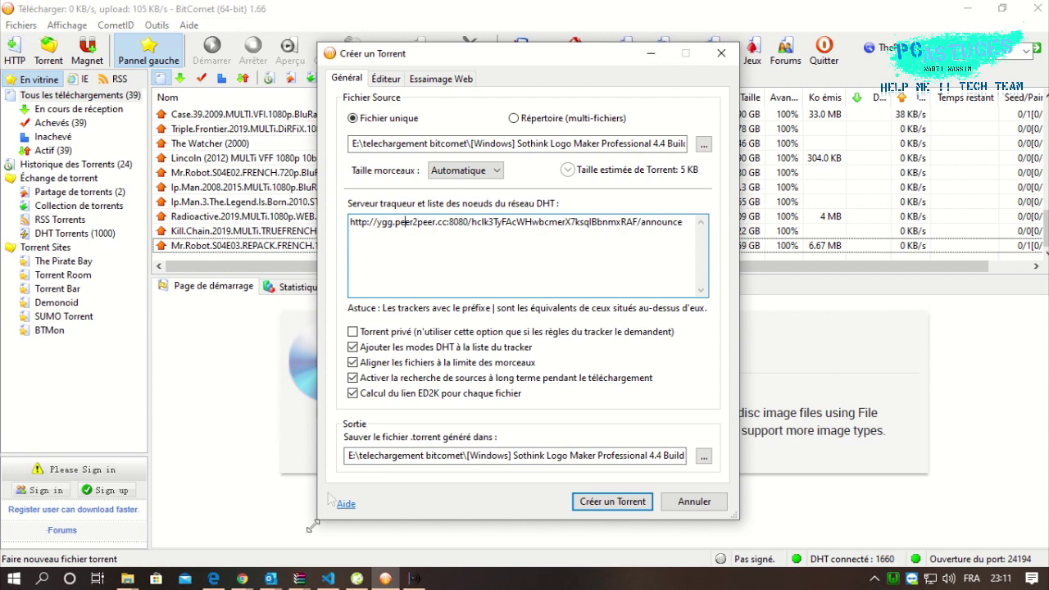
# - Switch to Chrome and copy the private announce address from the YggTorrent account settings
pyautogui.click(242, 578)
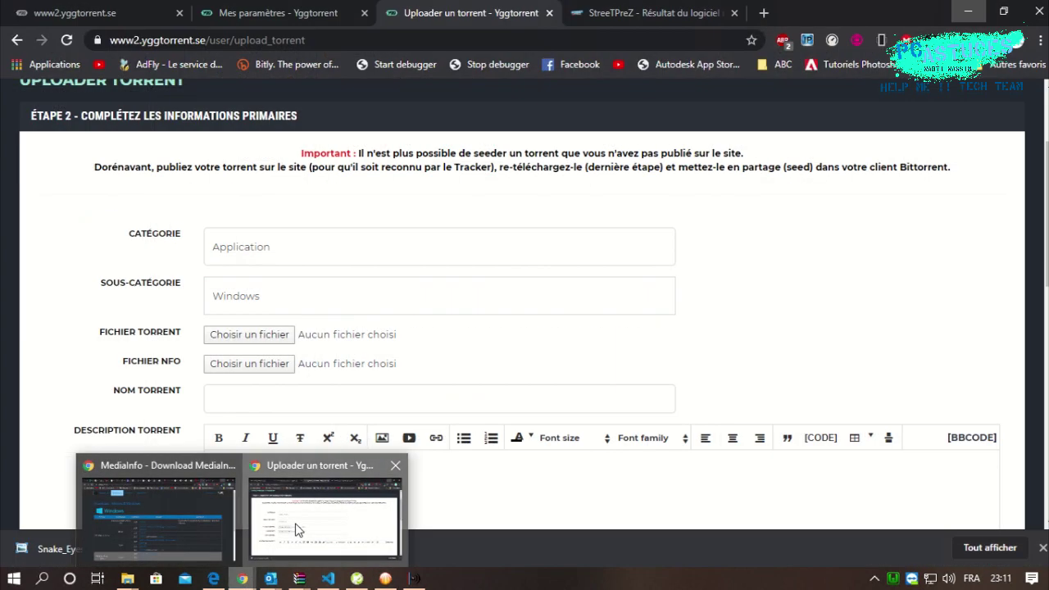
pyautogui.click(297, 530)
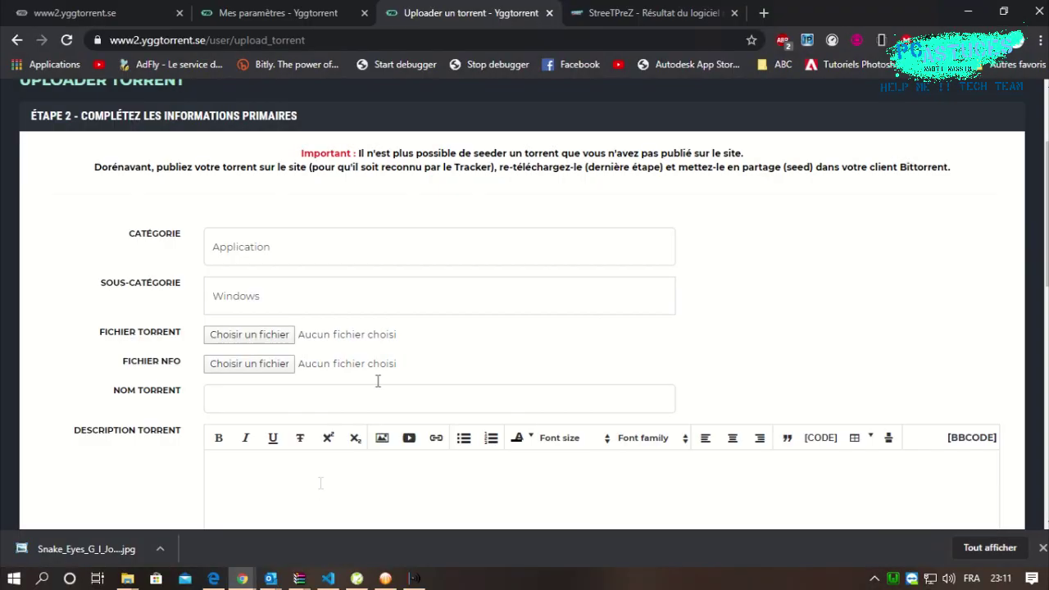
pyautogui.click(298, 16)
pyautogui.click(703, 122)
pyautogui.scroll(-2, 699, 123)
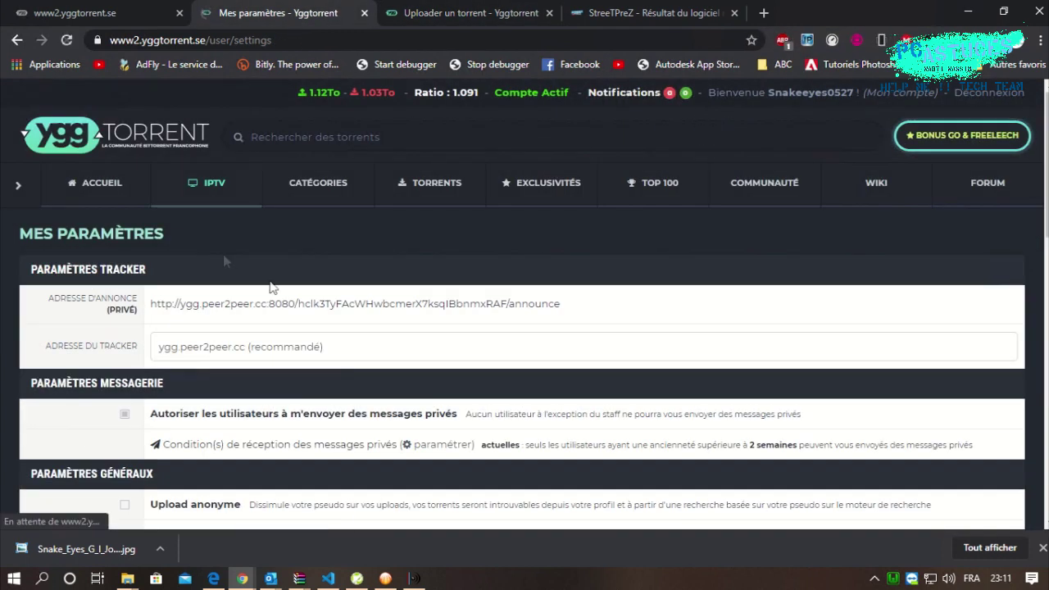
pyautogui.moveTo(564, 304); pyautogui.dragTo(149, 304)
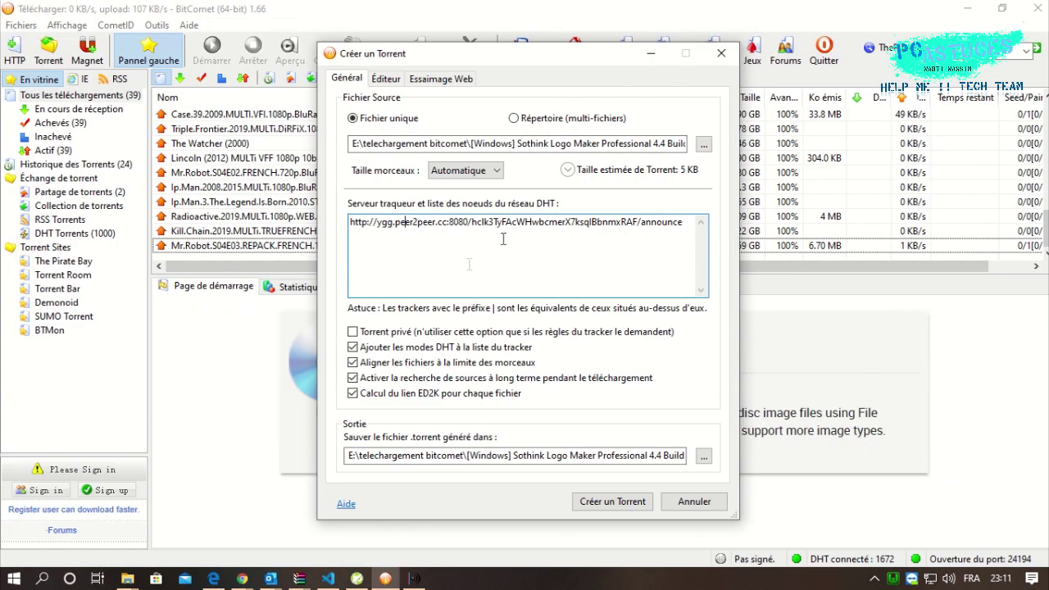
# - Replace the BitComet tracker list with the copied private announce address, enable the private torrent option, and cancel the torrent creation
pyautogui.hotkey('ctrl', 'a')
pyautogui.press('Delete')
pyautogui.hotkey('ctrl', 'v')
pyautogui.click(353, 332)
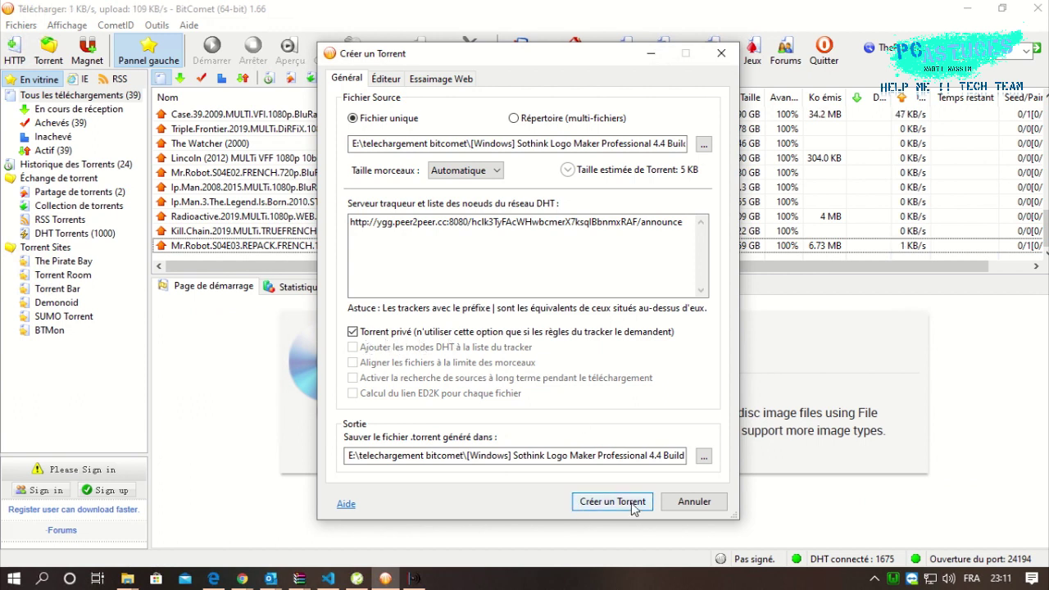
pyautogui.click(680, 510)
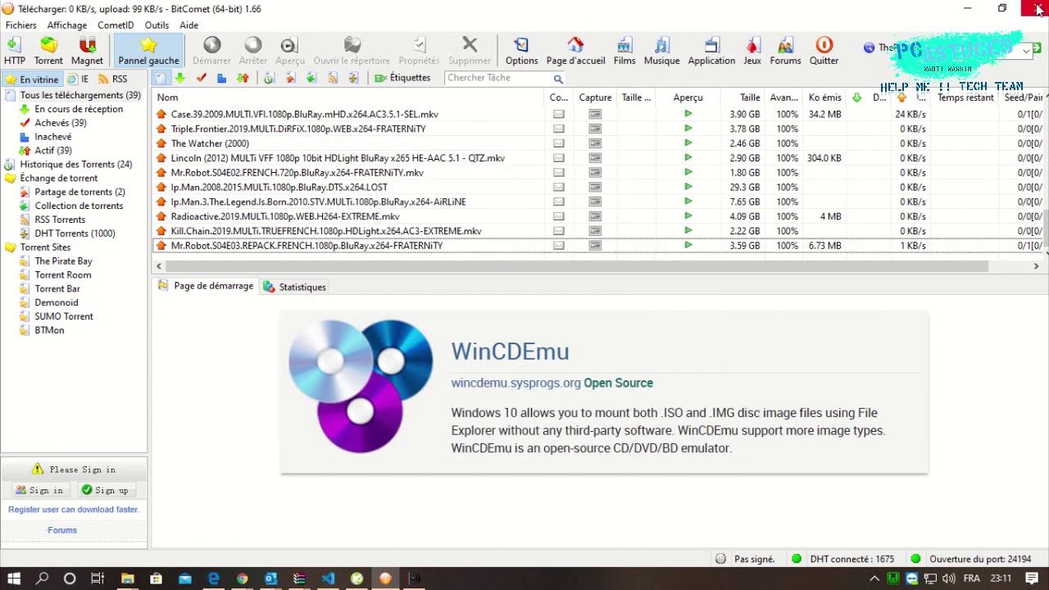
# - Leave BitComet, launch µTorrent from the desktop, and start creating a new torrent
pyautogui.click(967, 8)
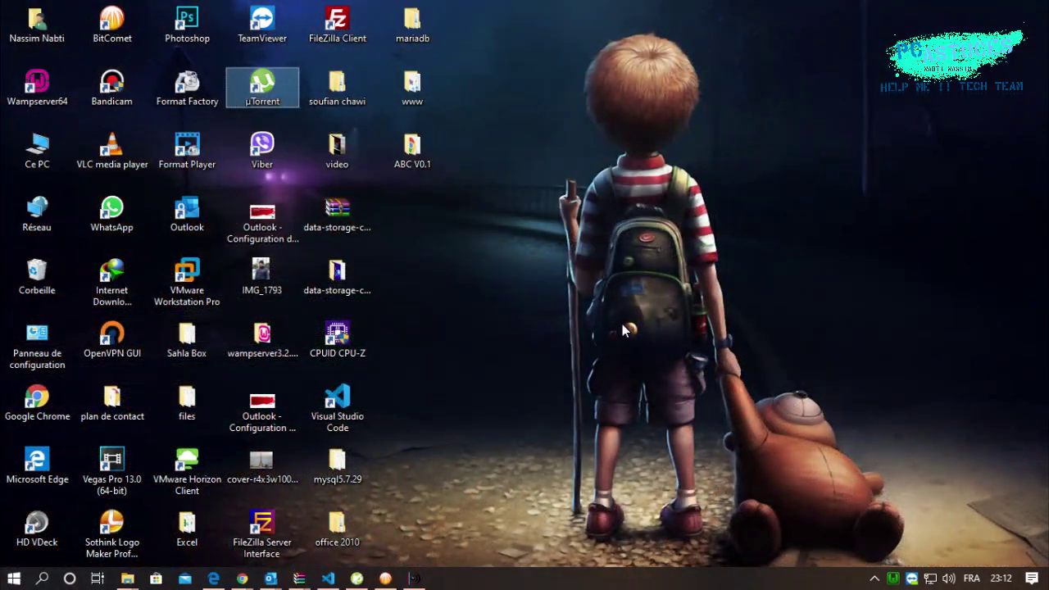
pyautogui.doubleClick(270, 91)
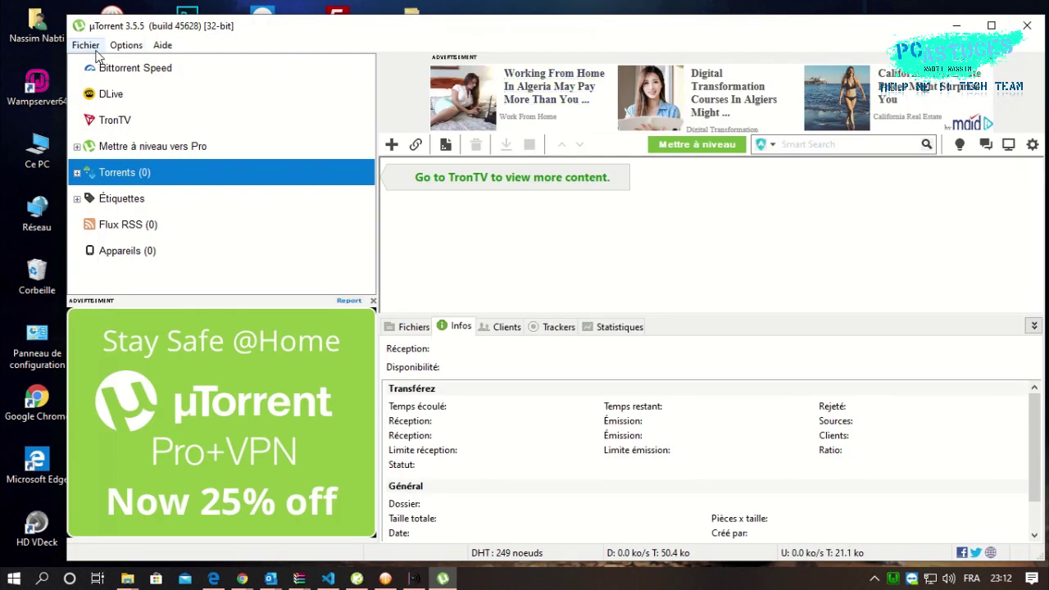
pyautogui.click(96, 51)
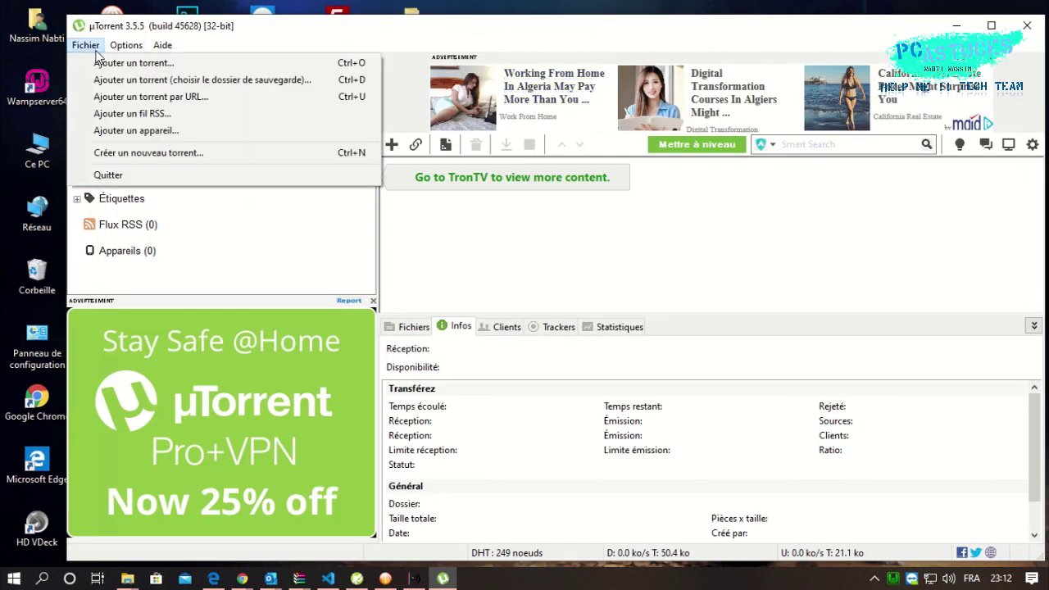
pyautogui.click(131, 153)
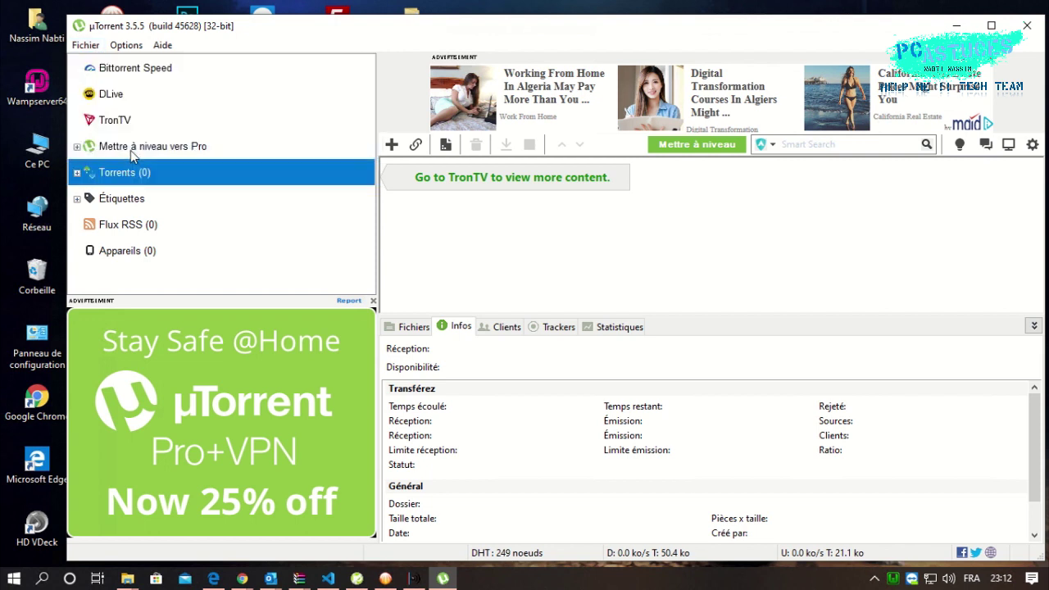
# - Add the [Windows] Sothink Logo Maker Professional 4.4 archive from the telechargement bitcomet folder on drive E as the source file
pyautogui.click(414, 217)
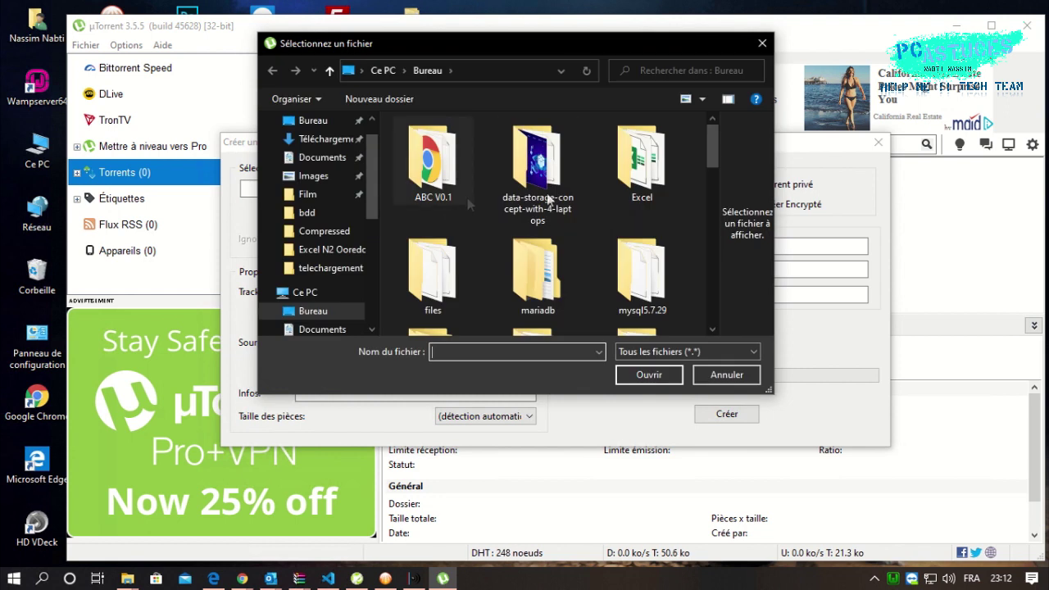
pyautogui.scroll(-3, 324, 295)
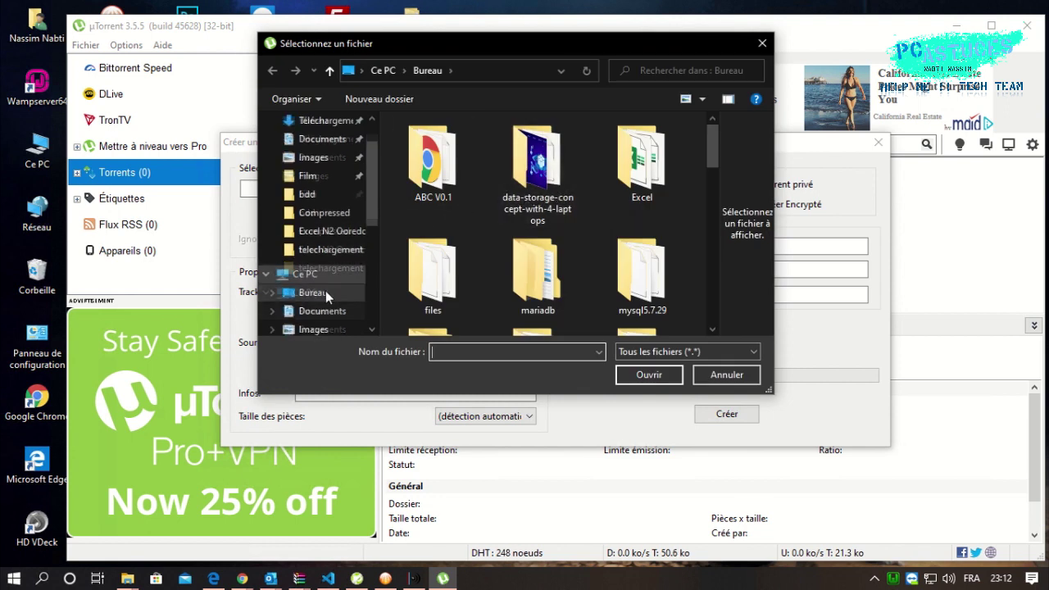
pyautogui.click(308, 220)
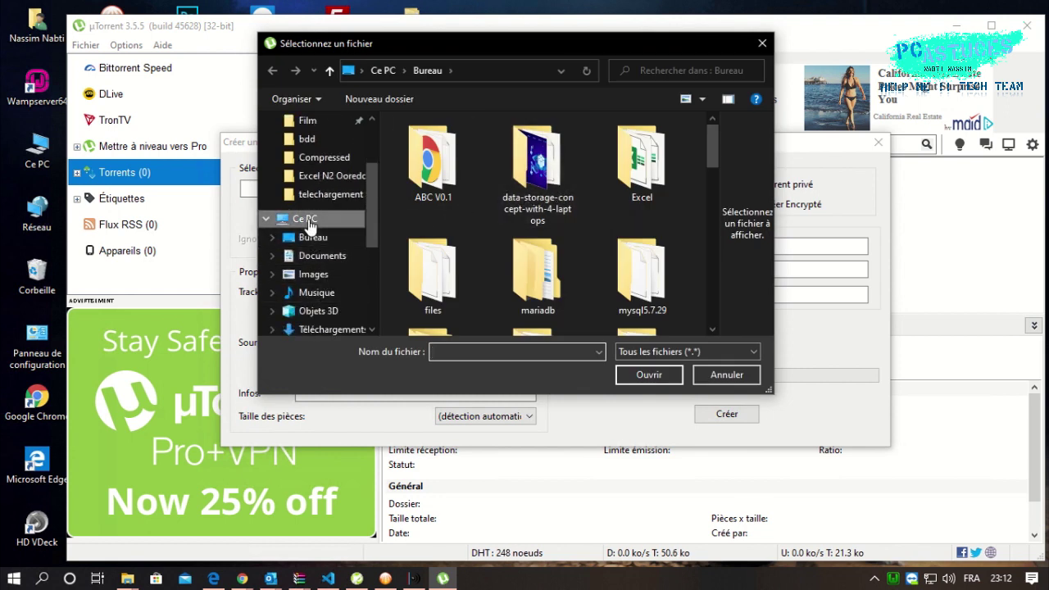
pyautogui.scroll(-10, 553, 234)
pyautogui.scroll(5, 551, 224)
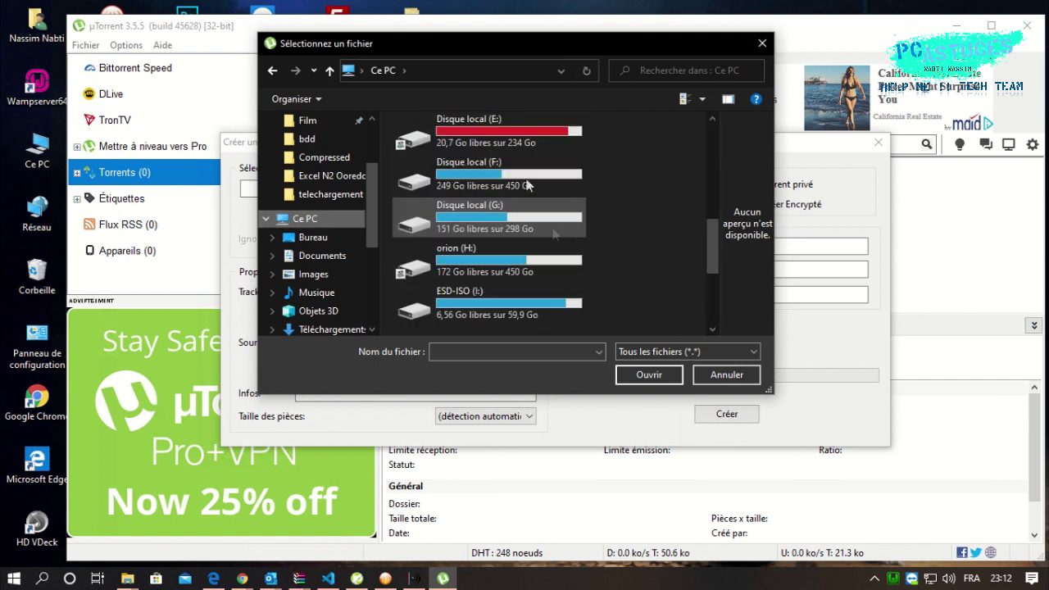
pyautogui.doubleClick(517, 141)
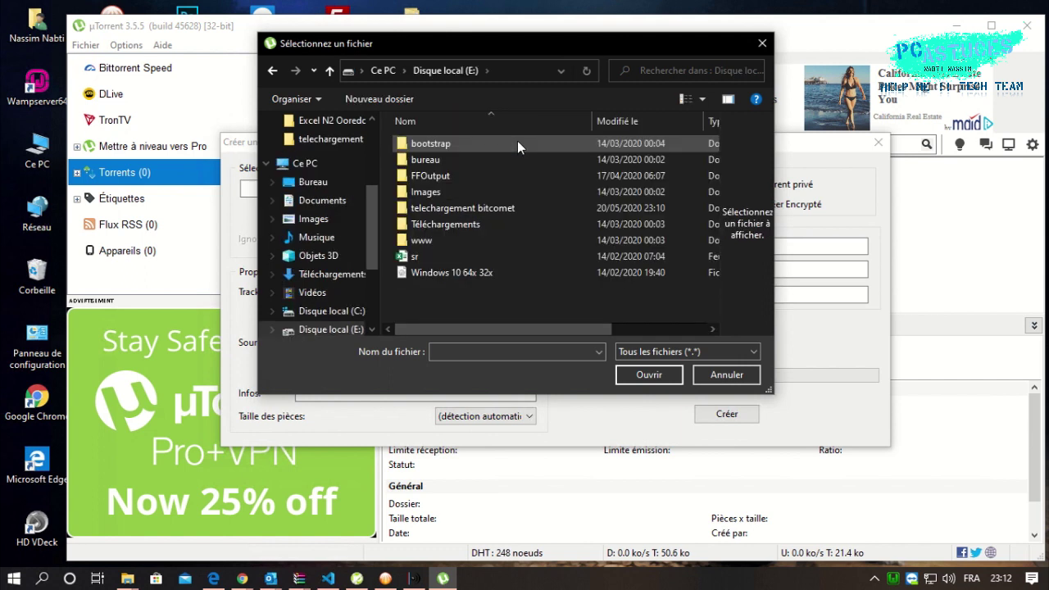
pyautogui.doubleClick(507, 207)
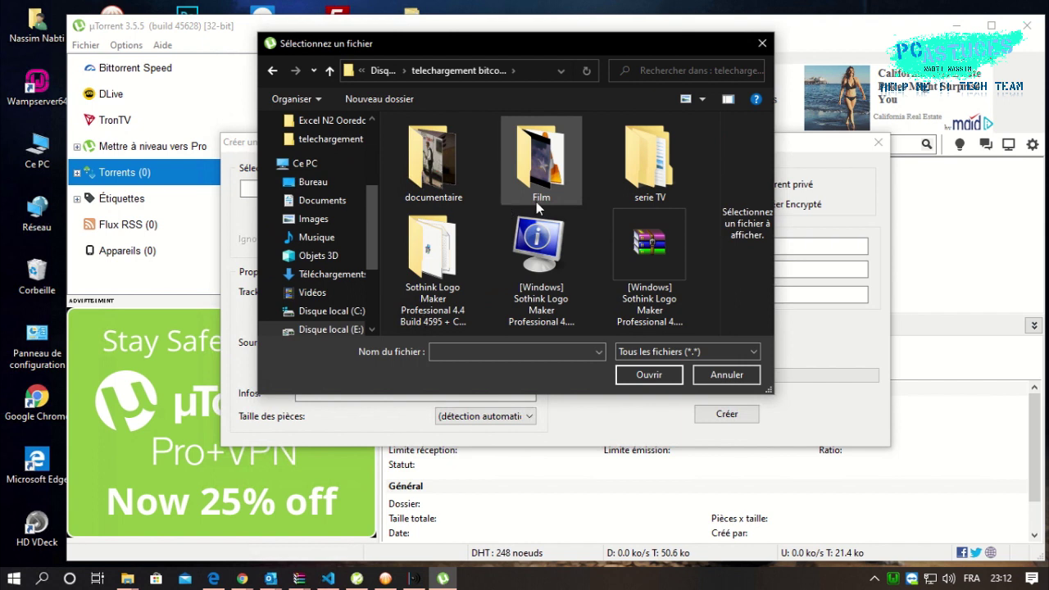
pyautogui.click(642, 253)
pyautogui.click(655, 374)
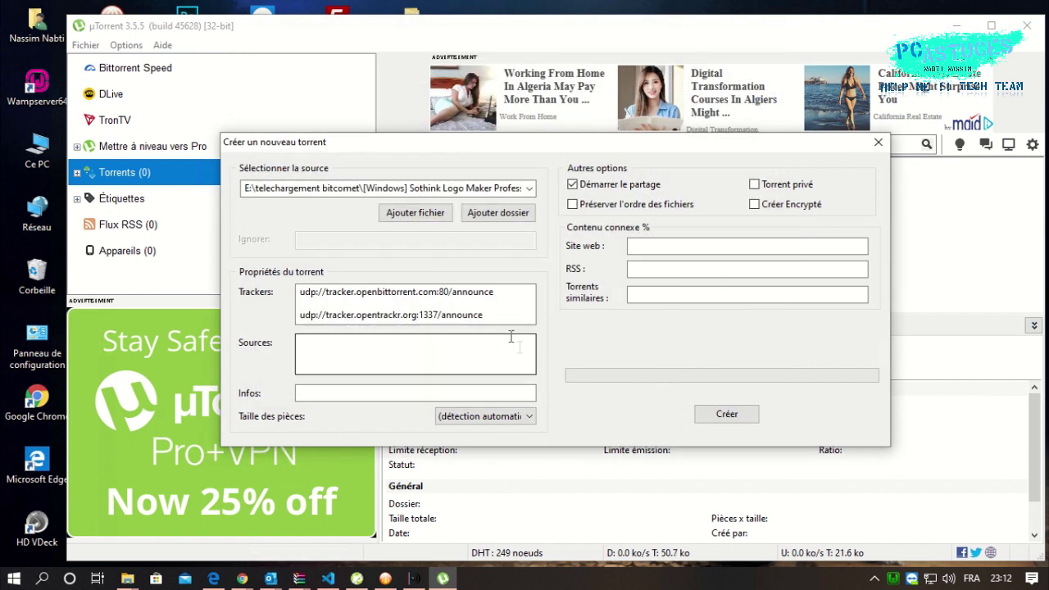
# - Replace the default trackers in µTorrent with the private announce address copied from the YggTorrent account settings
pyautogui.moveTo(520, 314); pyautogui.dragTo(282, 274)
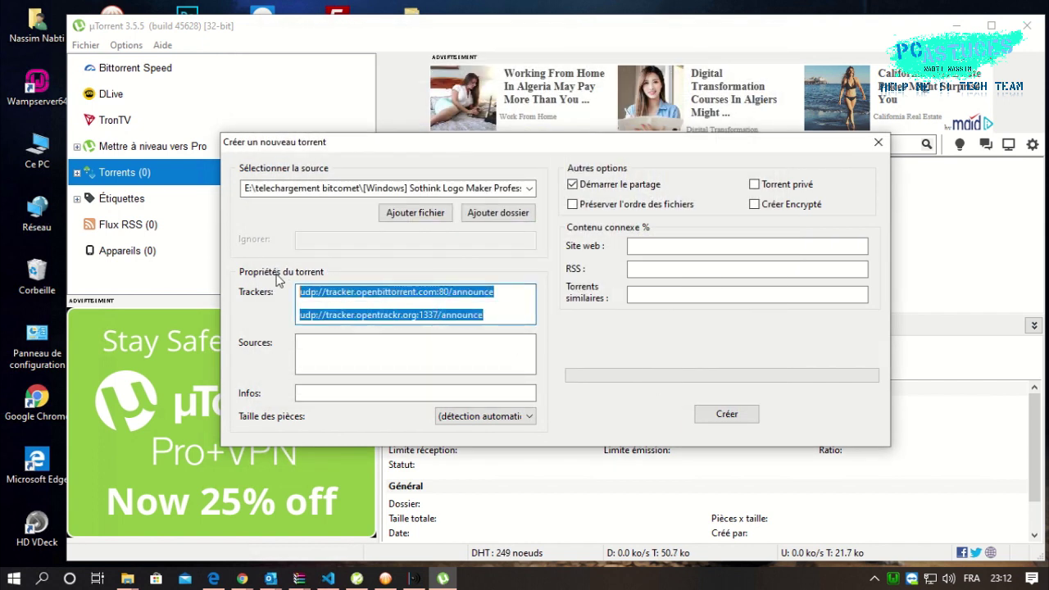
pyautogui.press('Delete')
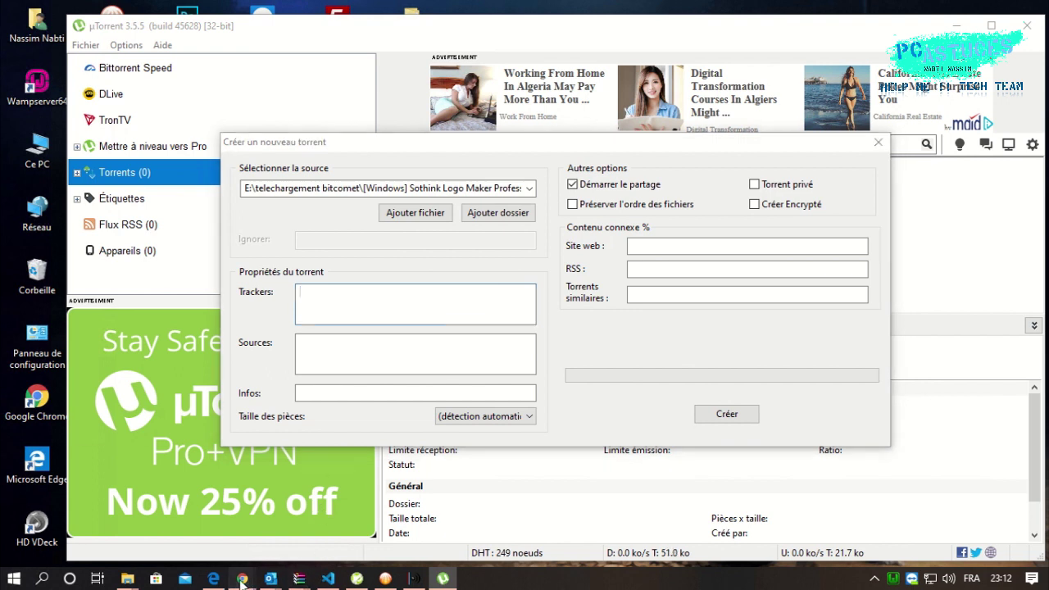
pyautogui.moveTo(242, 578)
pyautogui.click(162, 535)
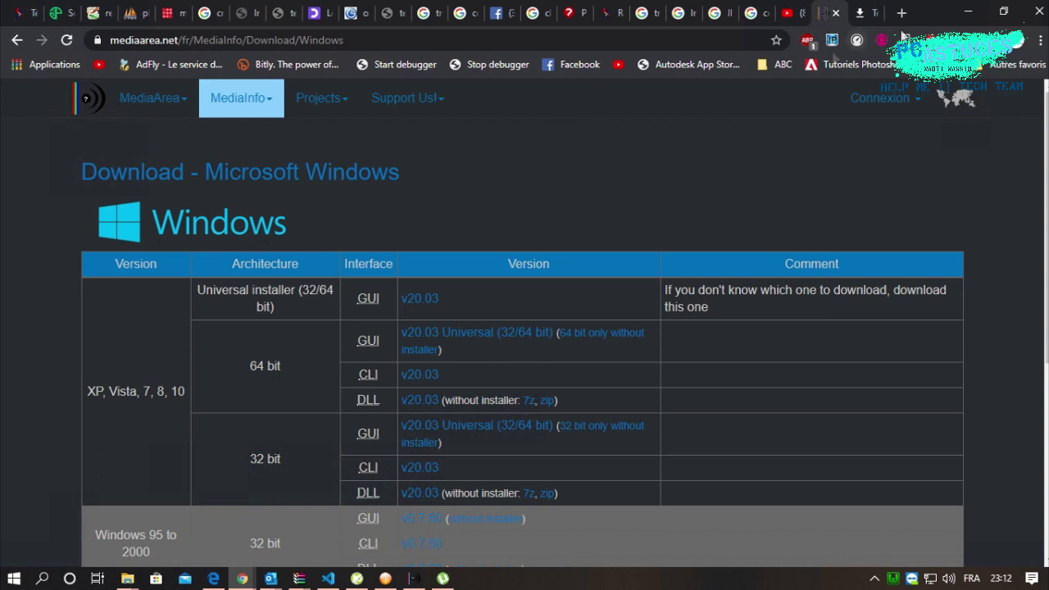
pyautogui.click(241, 579)
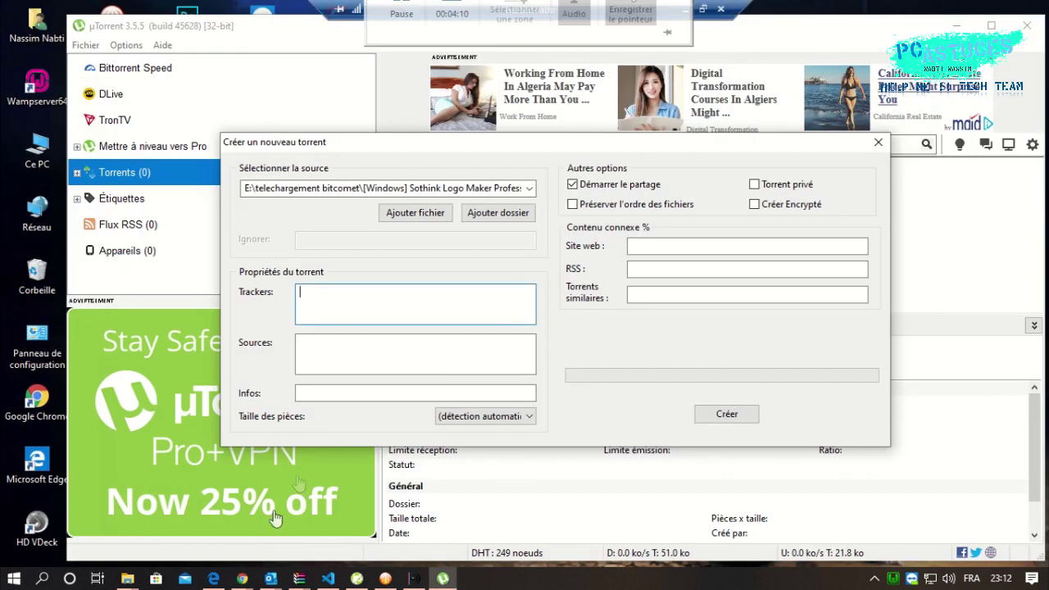
pyautogui.click(242, 579)
pyautogui.click(320, 523)
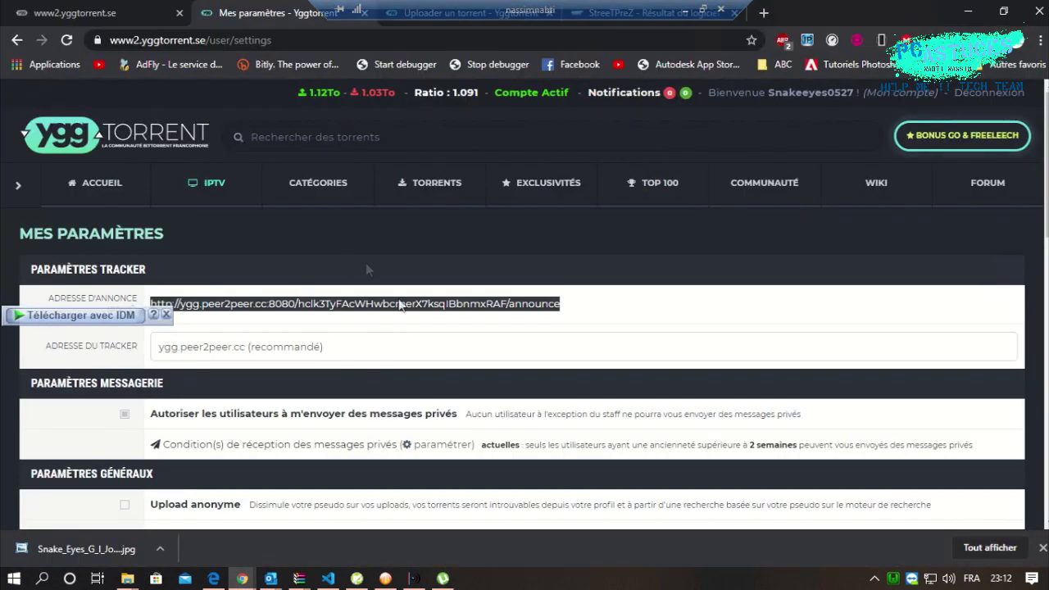
pyautogui.click(574, 307)
pyautogui.moveTo(576, 307); pyautogui.dragTo(149, 306)
pyautogui.hotkey('alt', 'Tab')
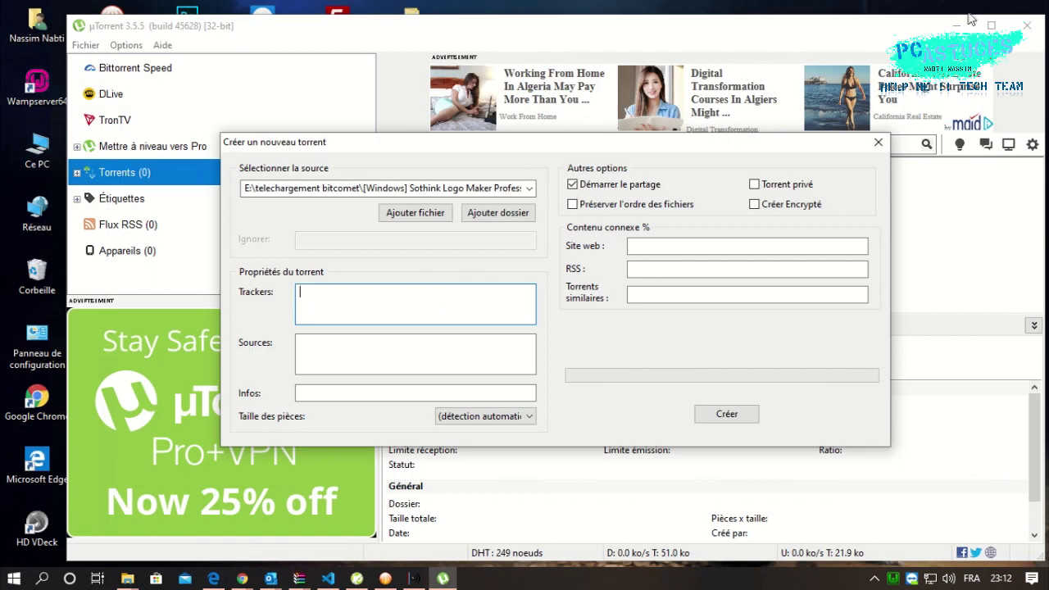
pyautogui.hotkey('ctrl', 'v')
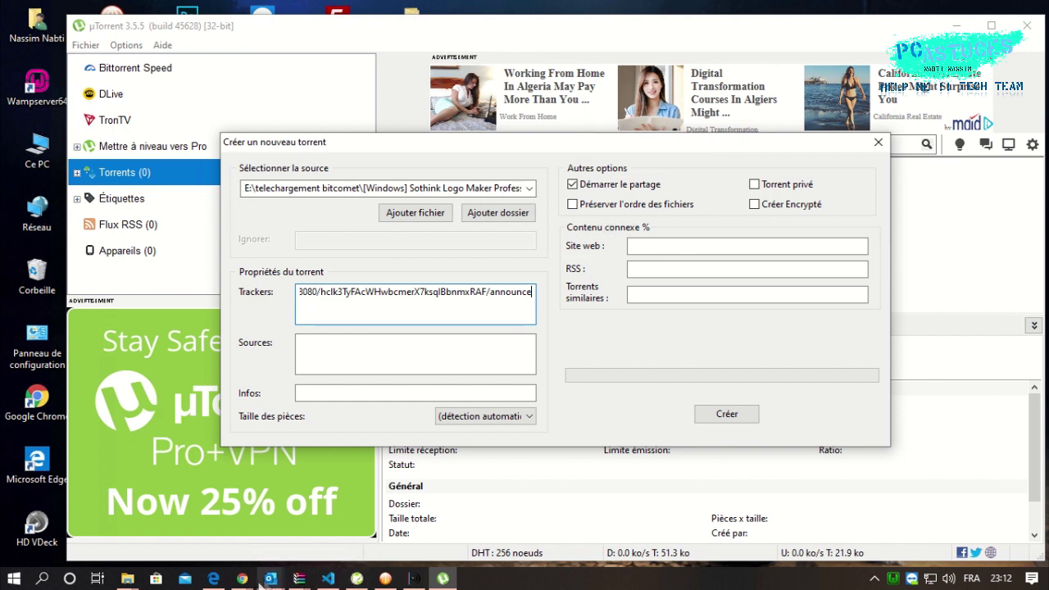
# - Examine the private announce address and the available tracker addresses in the YggTorrent account settings
pyautogui.moveTo(242, 578)
pyautogui.click(312, 525)
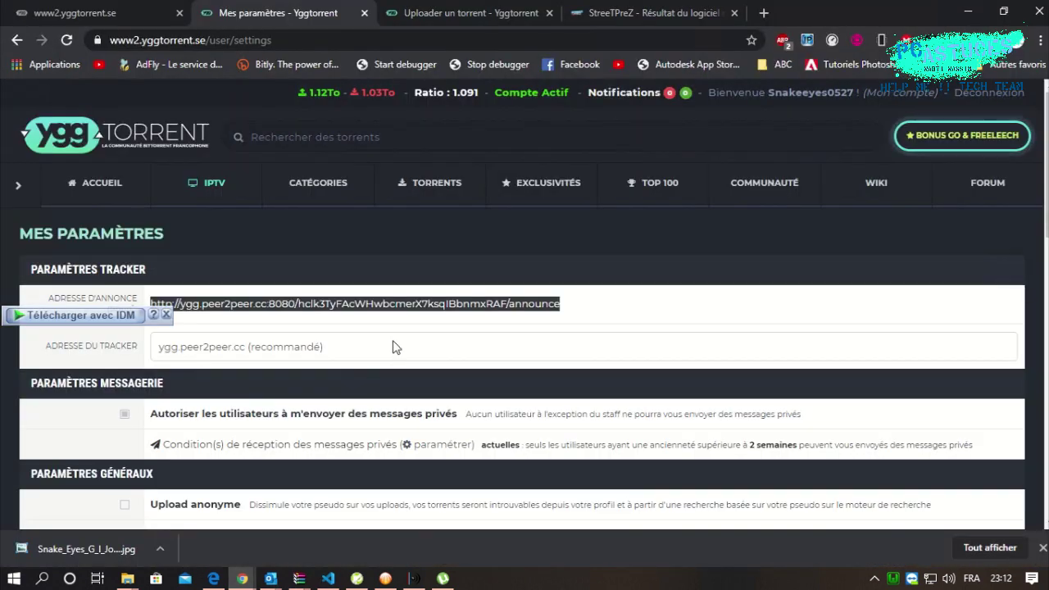
pyautogui.click(393, 347)
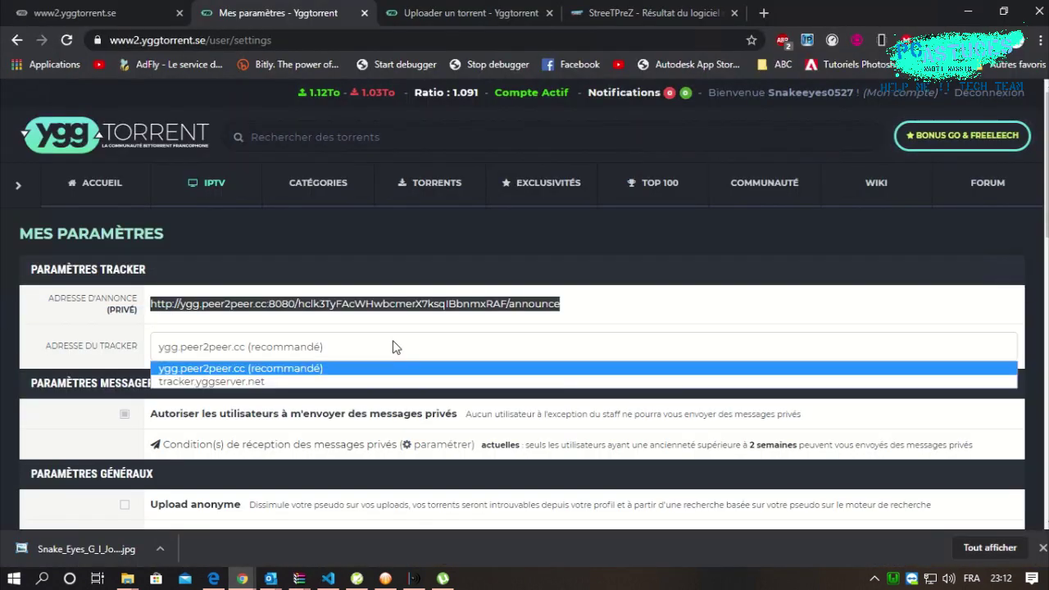
pyautogui.doubleClick(114, 316)
pyautogui.click(113, 320)
pyautogui.scroll(-1, 123, 330)
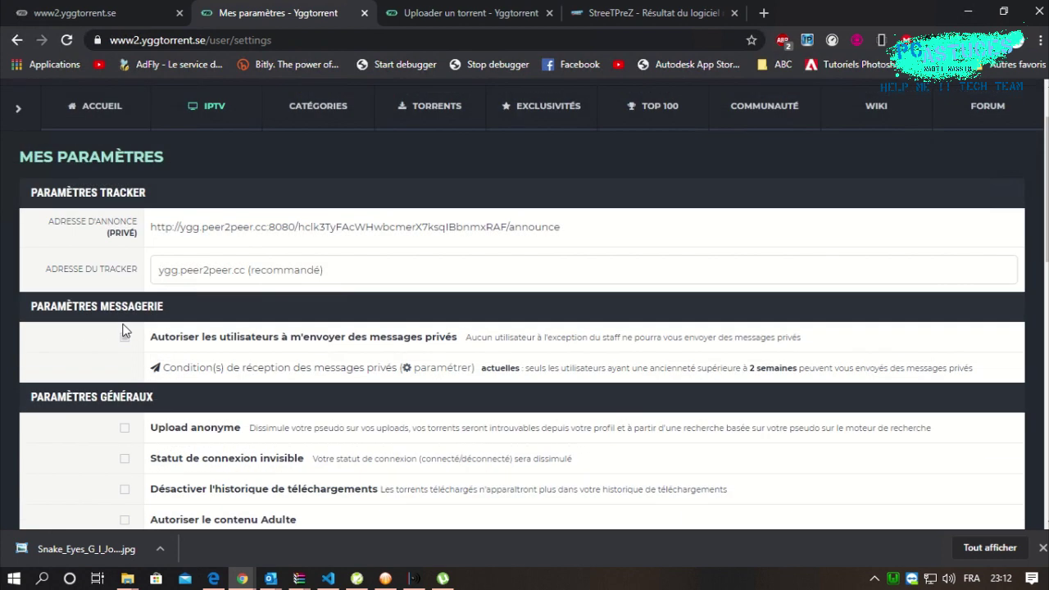
# - Return to the new torrent form in µTorrent and mark the torrent as private
pyautogui.click(968, 12)
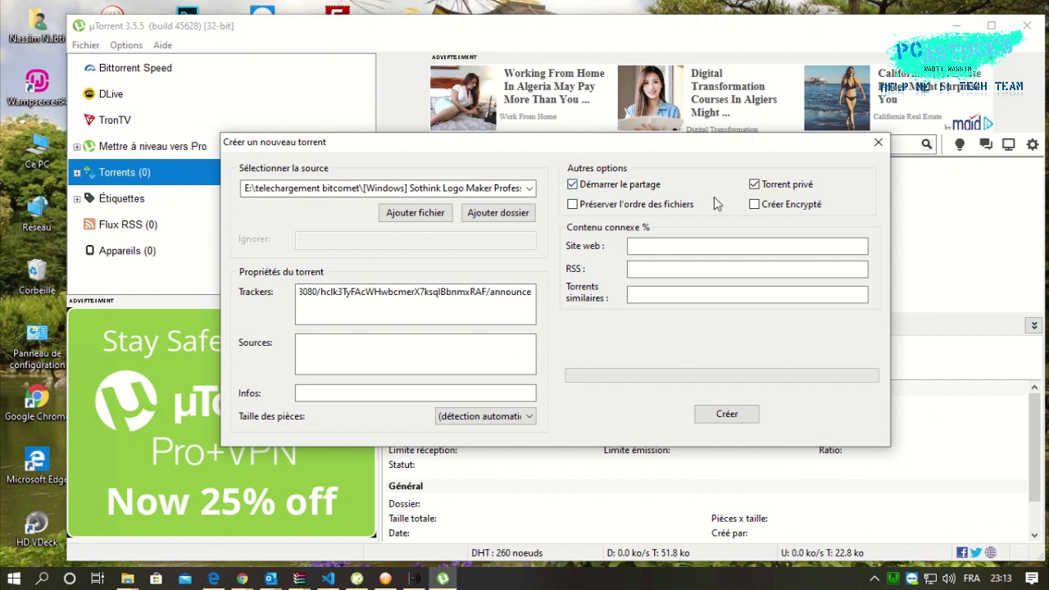
pyautogui.click(662, 252)
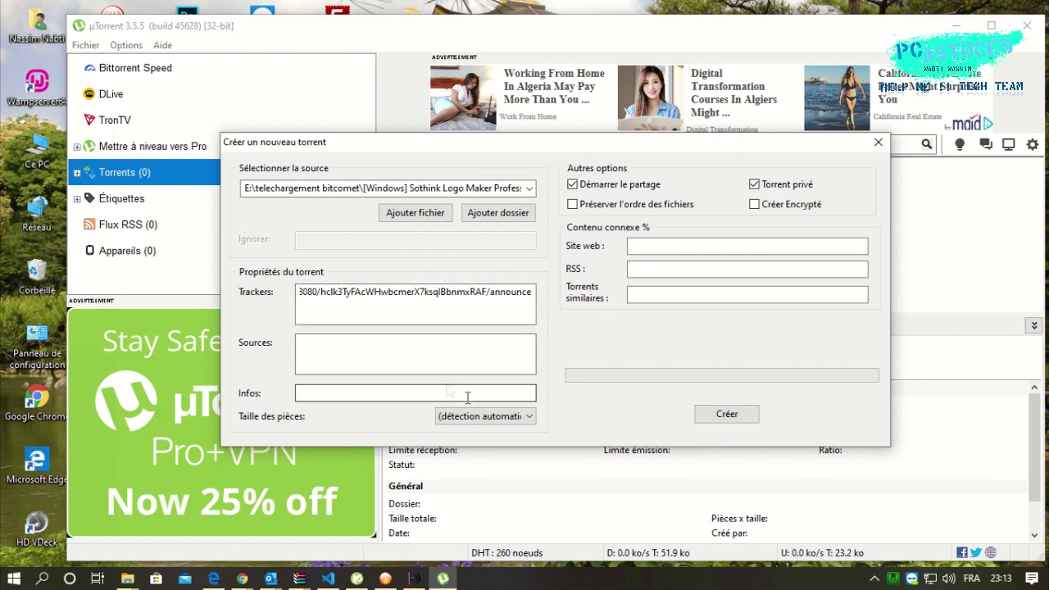
# - Turn off automatic sharing, save the new torrent in the telechargement bitcomet folder on drive E, and close µTorrent
pyautogui.click(719, 417)
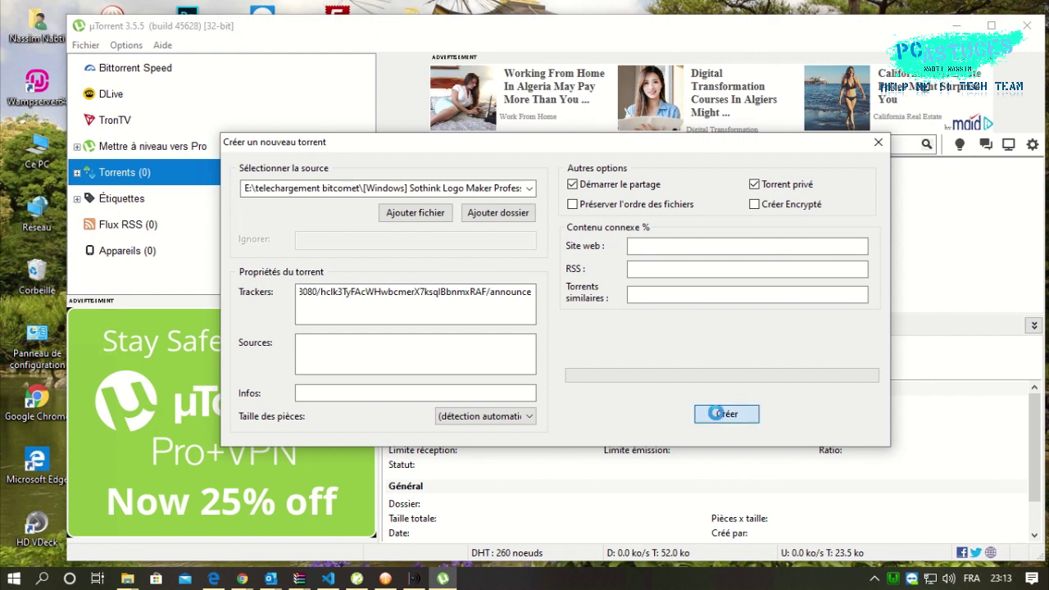
pyautogui.click(727, 378)
pyautogui.click(607, 186)
pyautogui.click(727, 414)
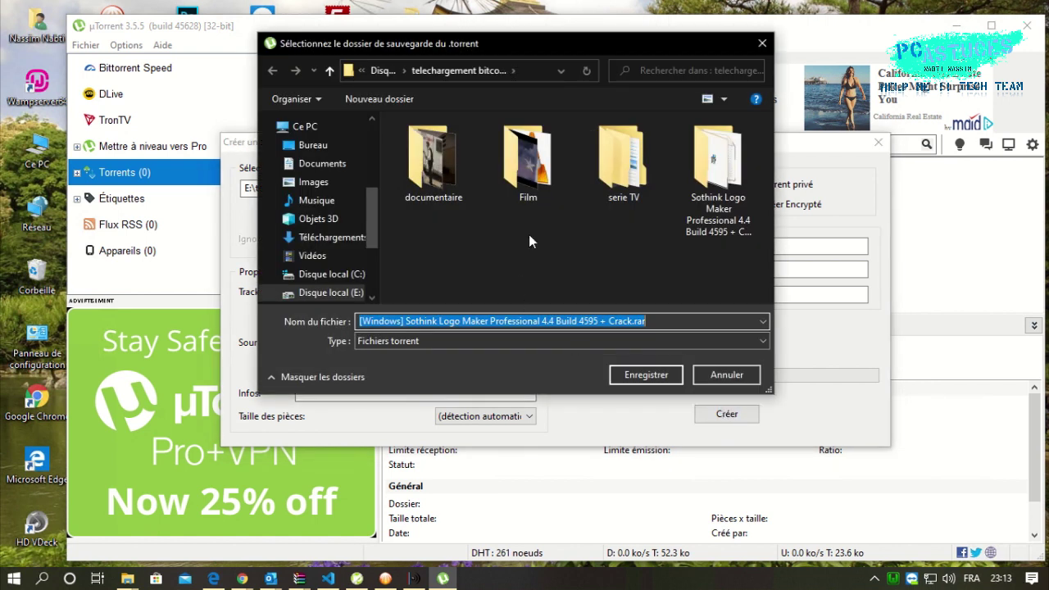
pyautogui.click(531, 238)
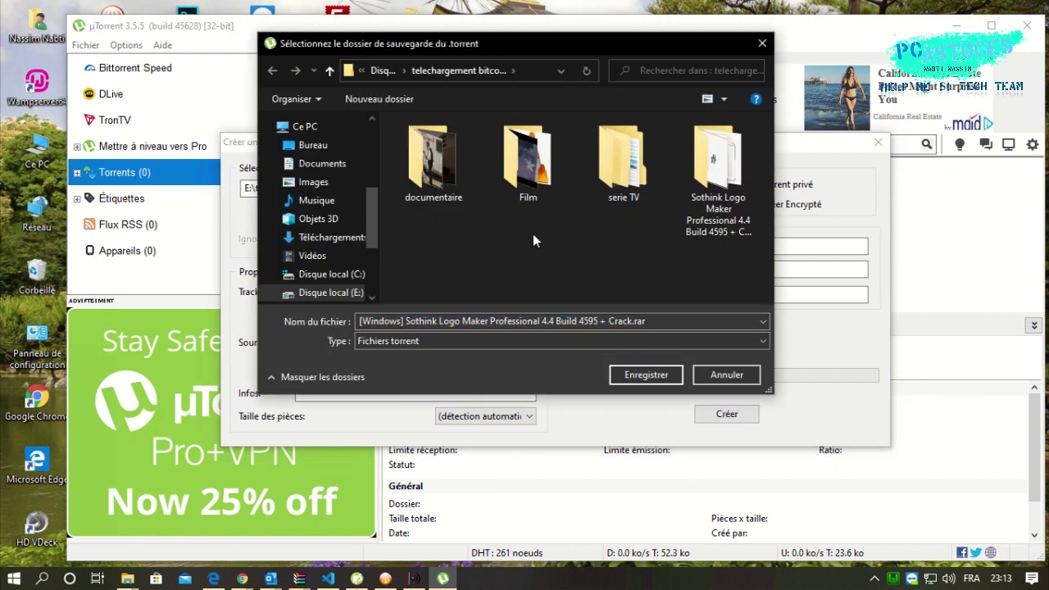
pyautogui.click(647, 375)
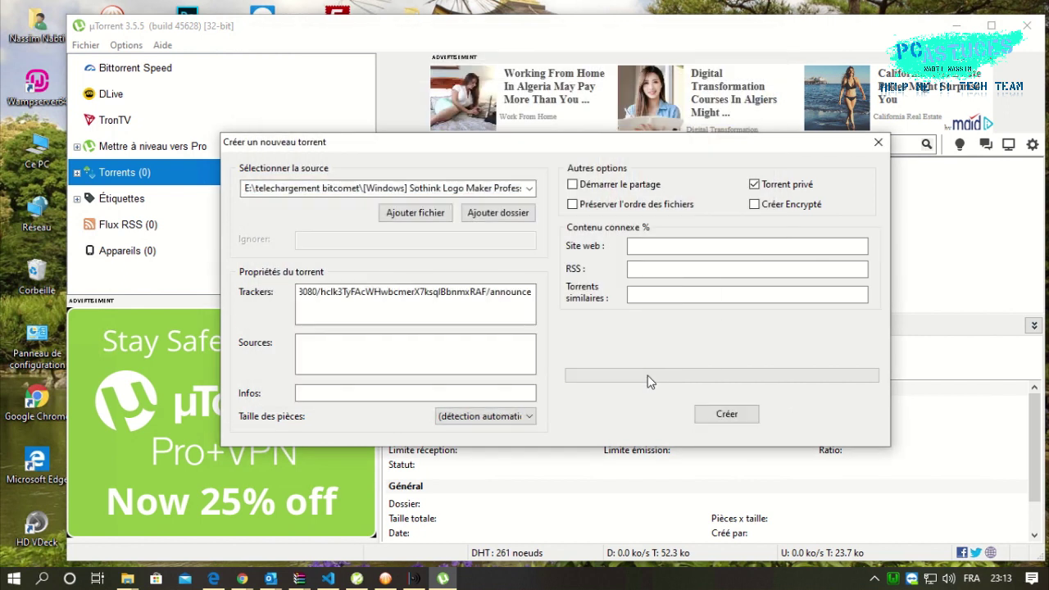
pyautogui.click(878, 142)
pyautogui.click(1027, 25)
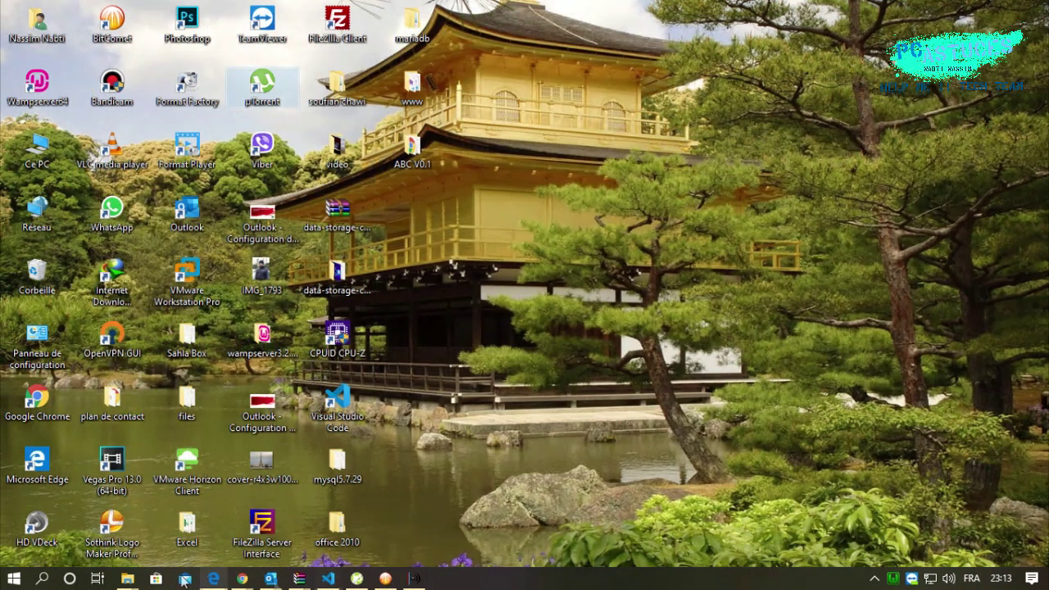
# - Open the new [Windows] Sothink Logo Maker torrent file from the telechargement bitcomet folder in BitComet
pyautogui.moveTo(127, 578)
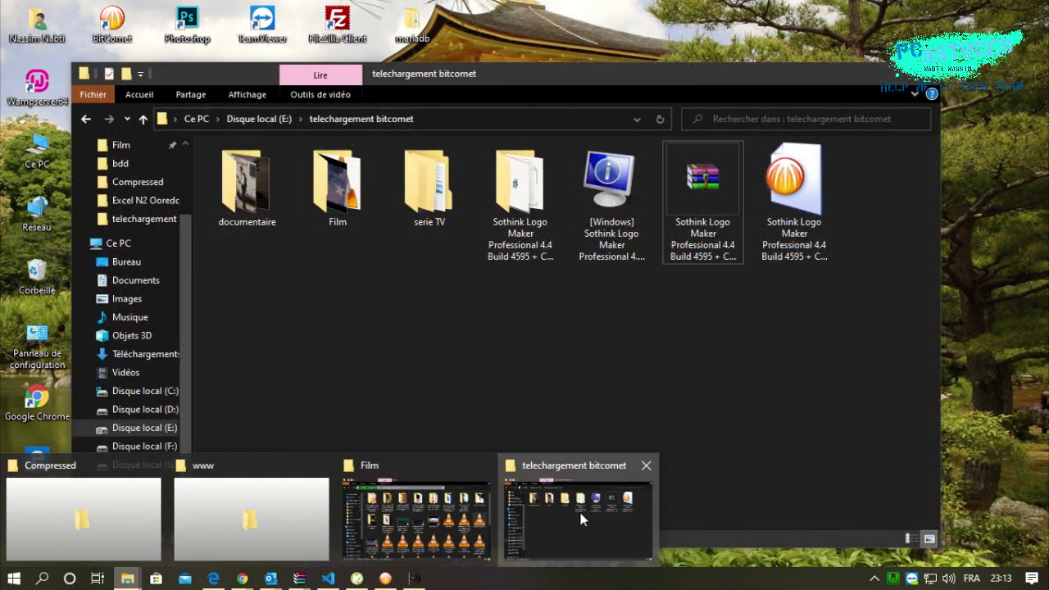
pyautogui.click(582, 516)
pyautogui.click(805, 204)
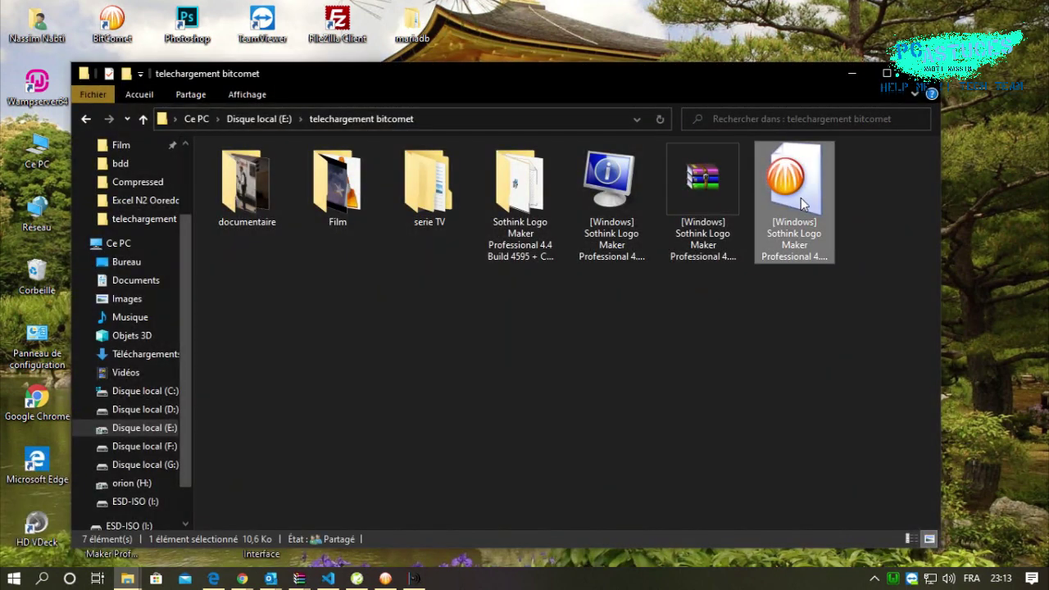
pyautogui.click(752, 367)
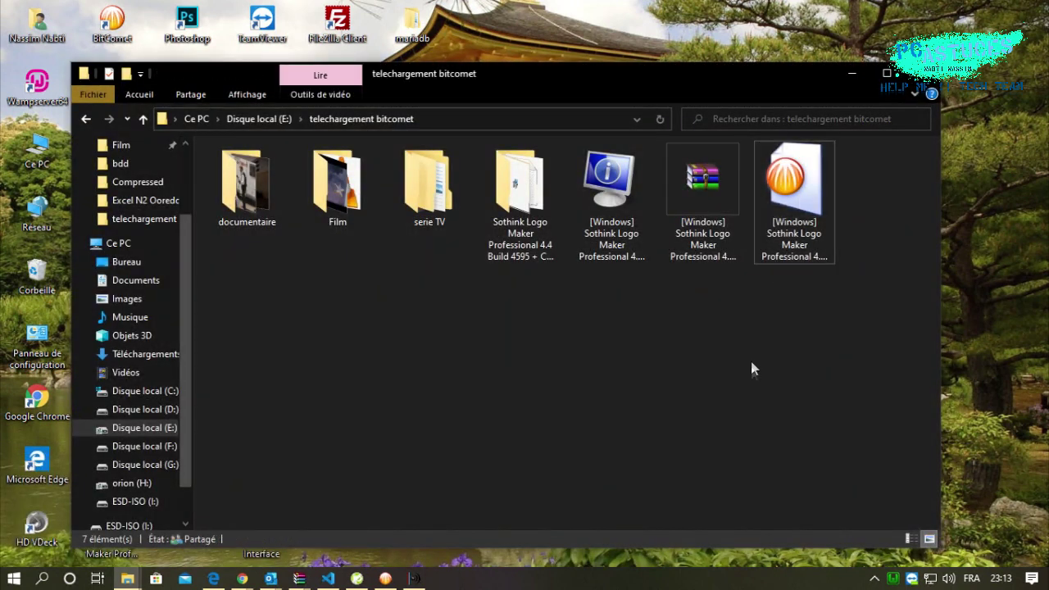
pyautogui.click(765, 227)
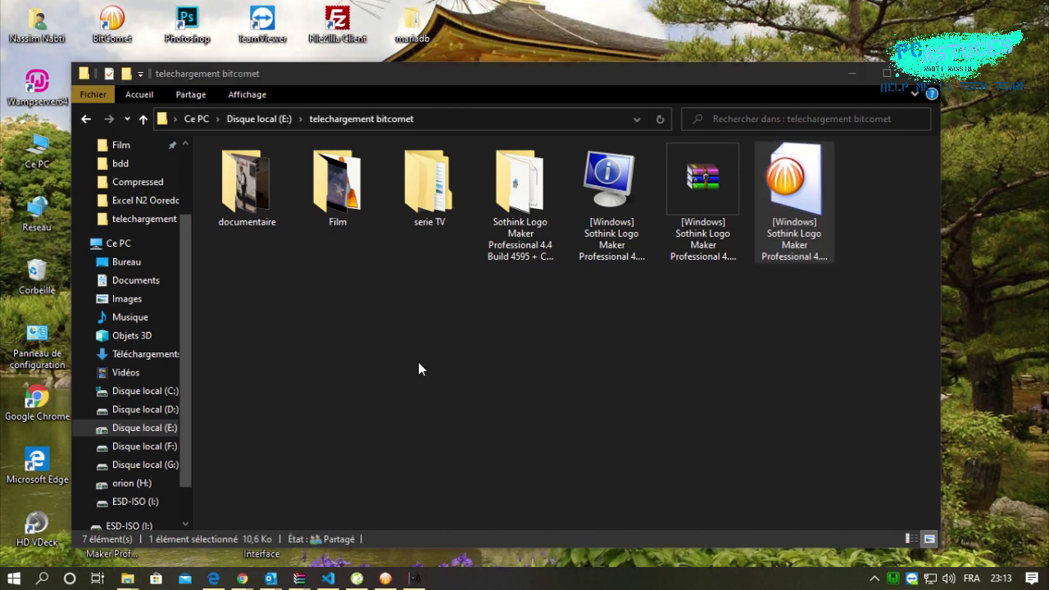
pyautogui.press('Return')
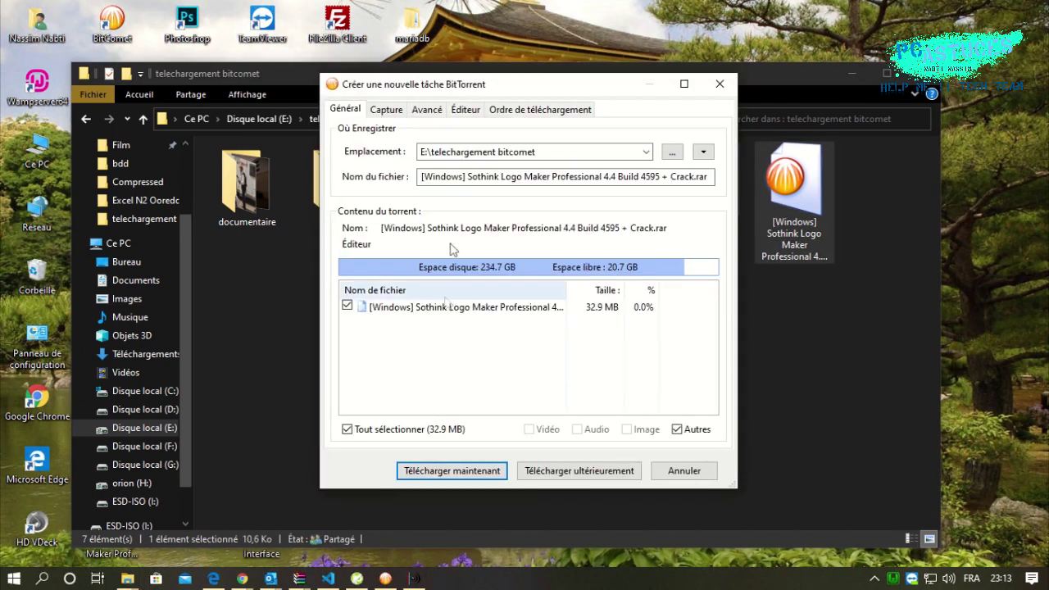
# - Examine the save location, tracker list and publisher details of the torrent in the new BitTorrent task dialog
pyautogui.click(555, 152)
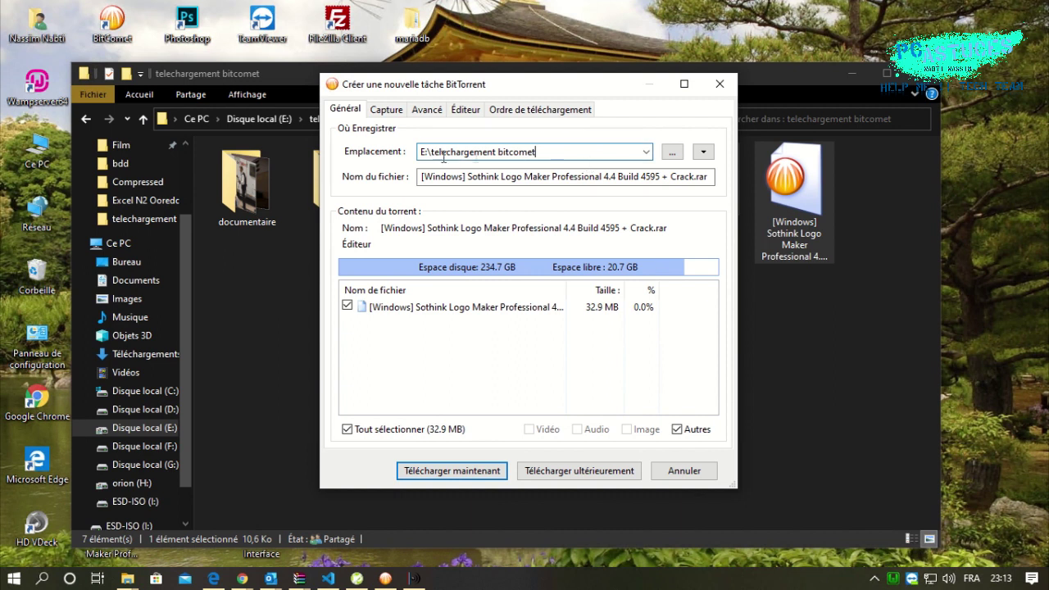
pyautogui.click(391, 115)
pyautogui.click(421, 117)
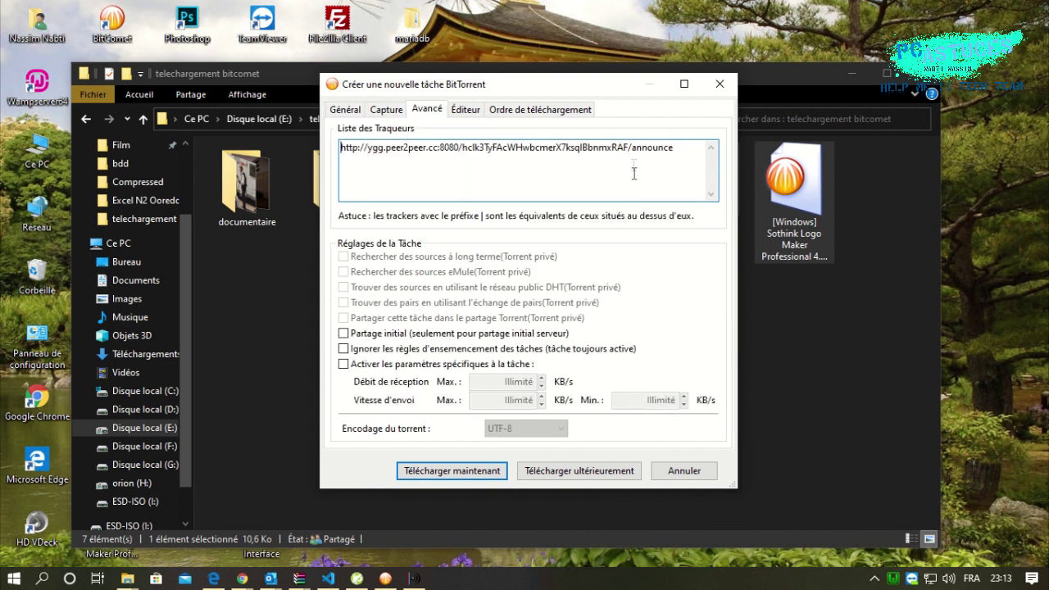
pyautogui.click(480, 113)
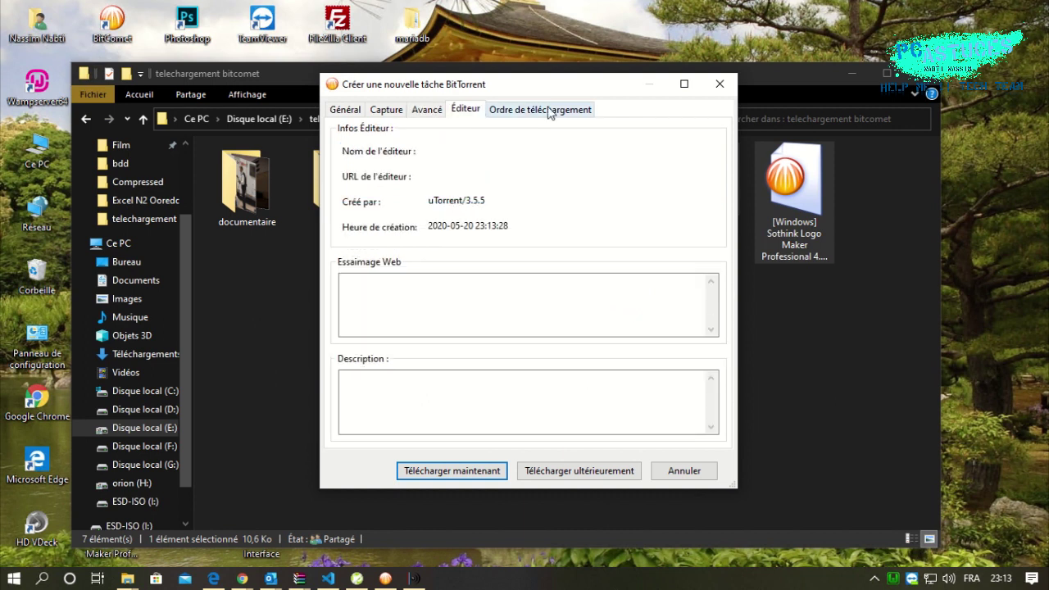
pyautogui.click(340, 115)
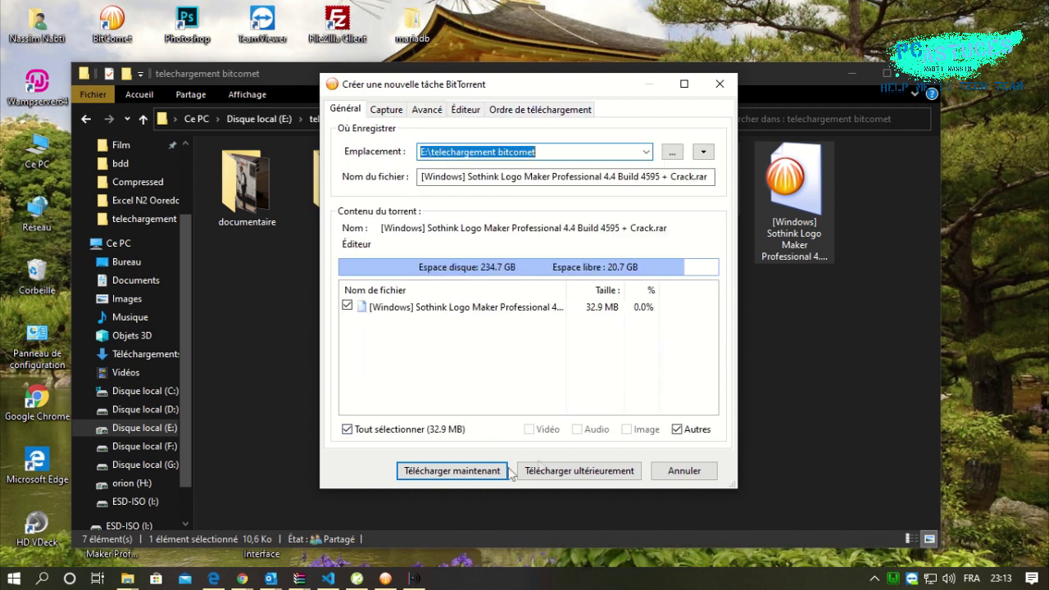
# - Start the torrent task immediately on the existing archive, verifying all files before the download
pyautogui.click(451, 471)
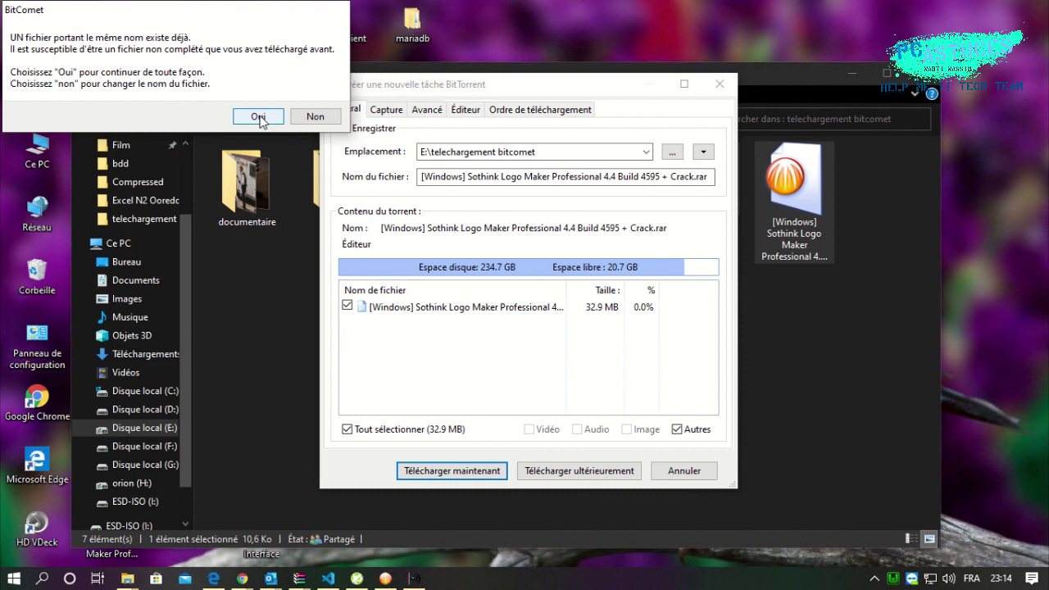
pyautogui.click(259, 117)
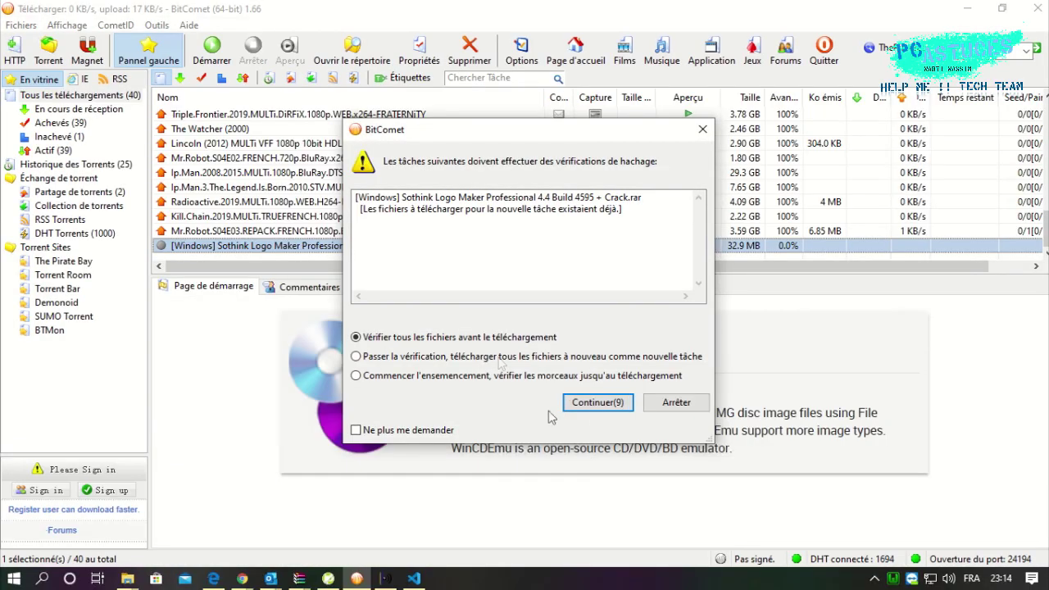
pyautogui.click(598, 402)
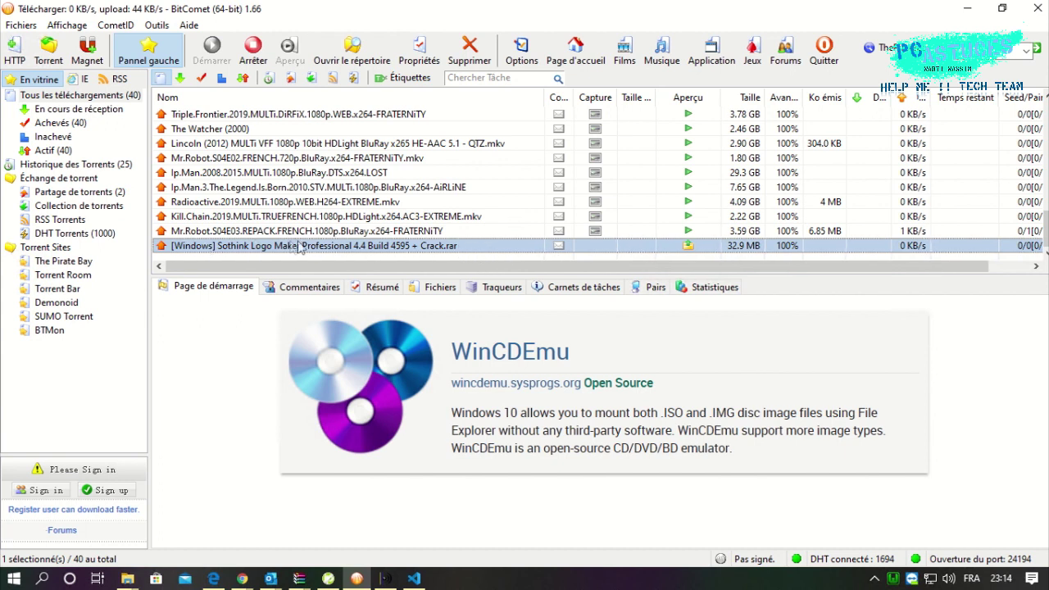
# - Remove the Sothink Logo Maker task from the BitComet list only, keeping its files, and minimize BitComet
pyautogui.click(320, 246)
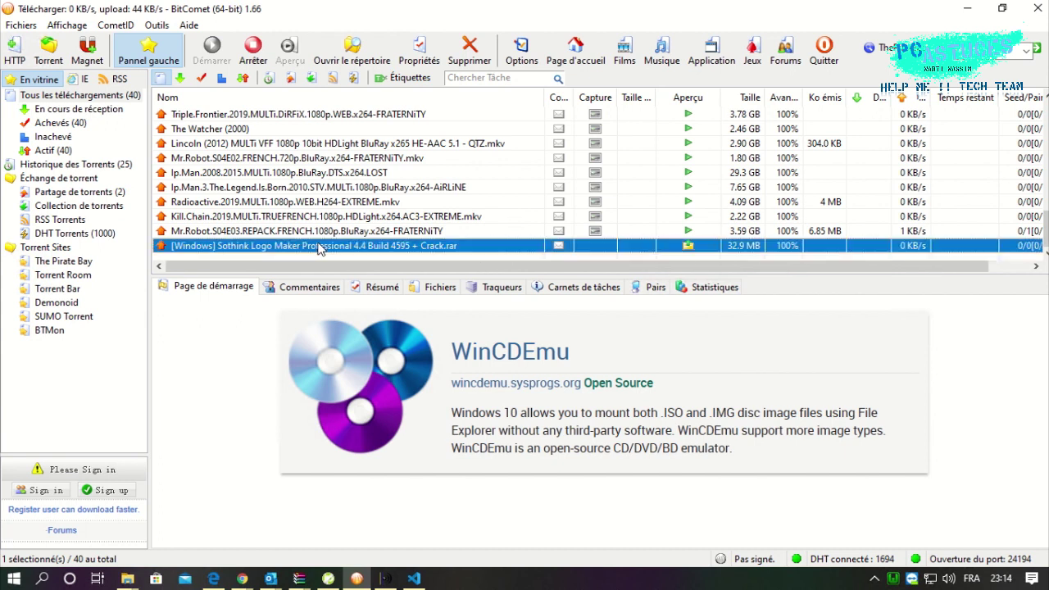
pyautogui.press('Delete')
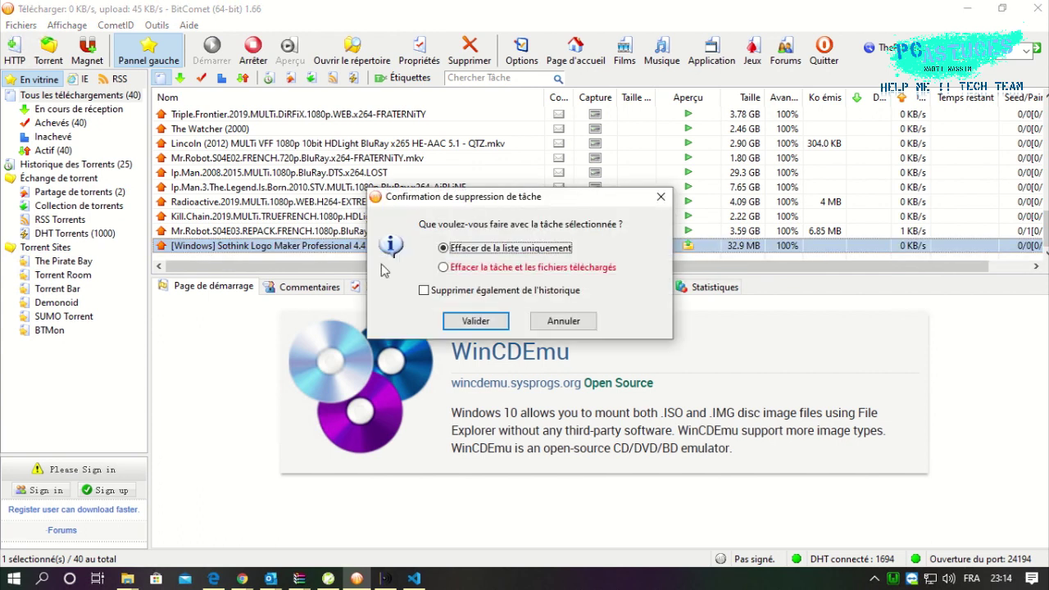
pyautogui.click(474, 322)
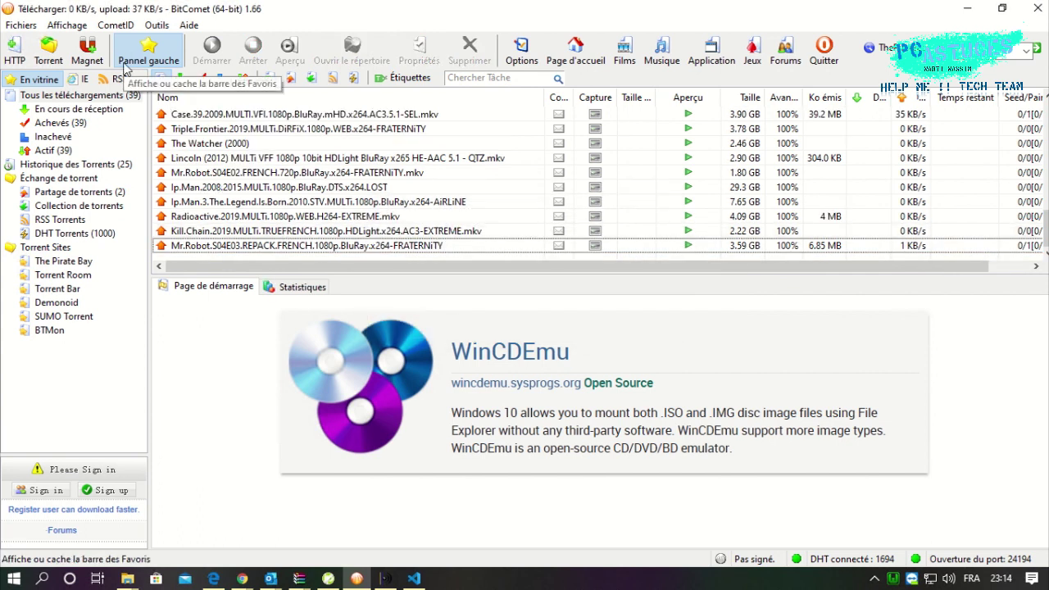
pyautogui.click(970, 11)
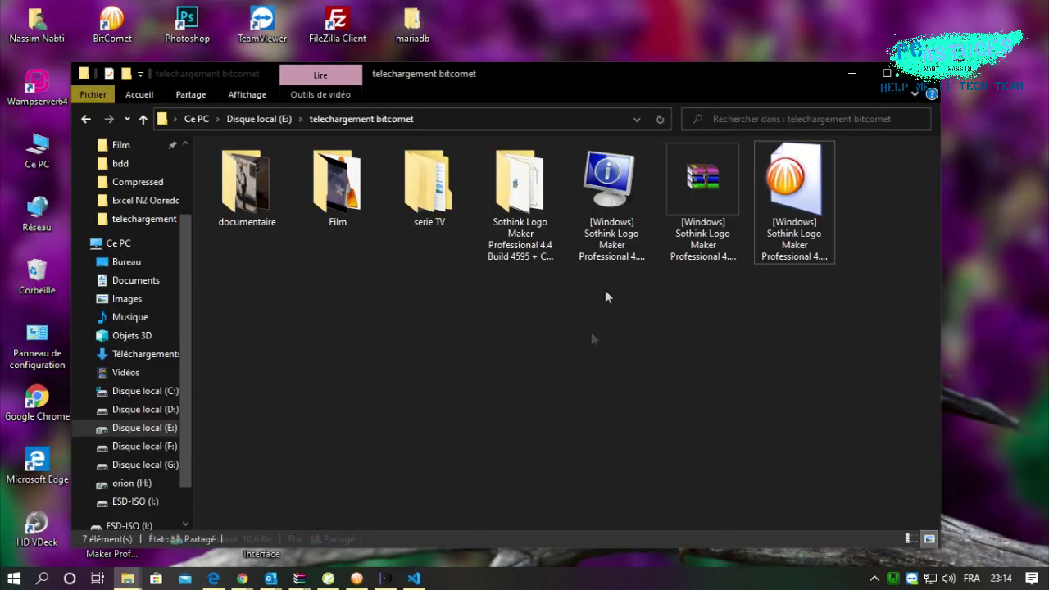
# - Return to the YggTorrent upload form in Chrome and attach the [Windows] Sothink Logo Maker .rar.torrent file as the torrent file
pyautogui.click(623, 238)
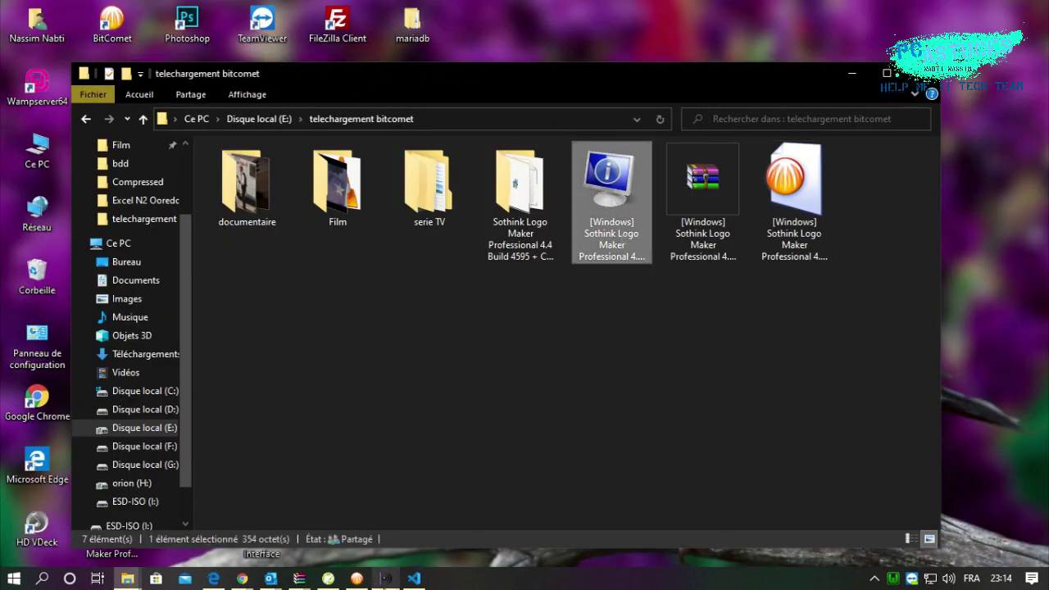
pyautogui.moveTo(242, 579)
pyautogui.click(325, 510)
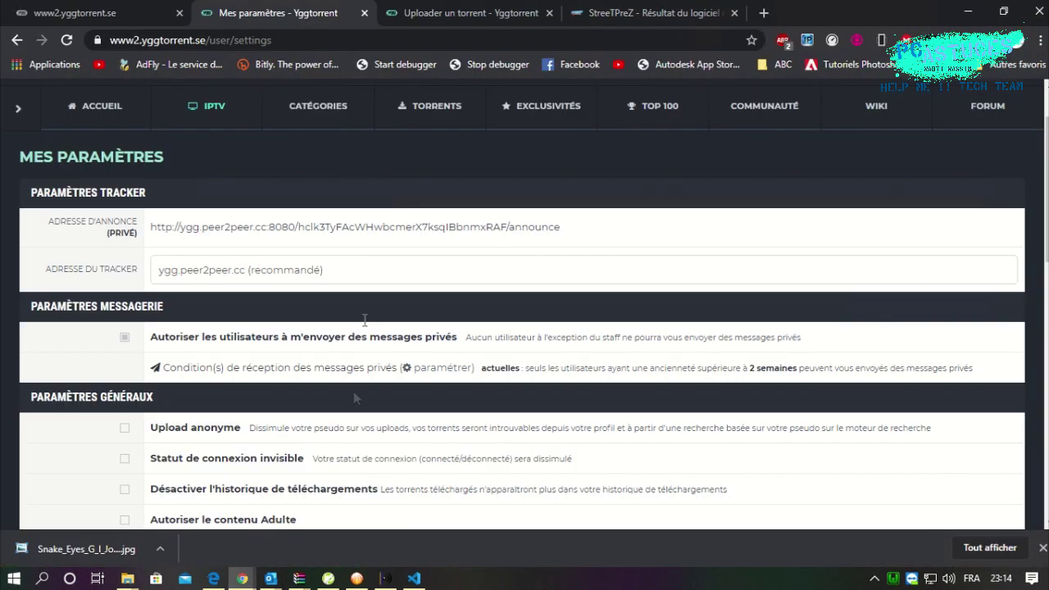
pyautogui.click(468, 14)
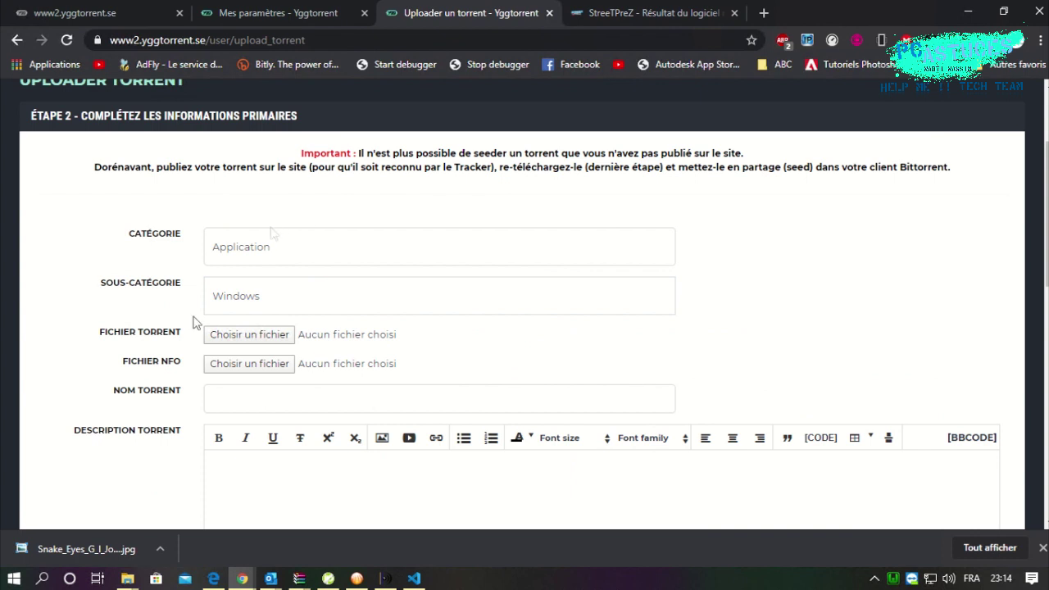
pyautogui.click(271, 338)
pyautogui.click(683, 155)
pyautogui.click(836, 343)
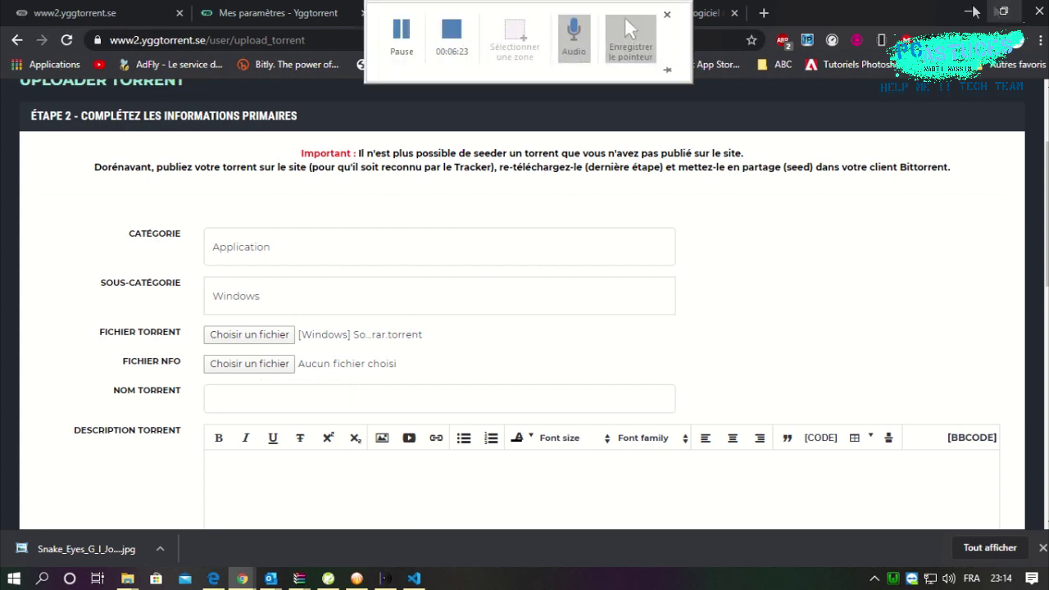
# - Close the MediaInfo window and search the web for "mediainfo windows" in a new browser tab
pyautogui.click(762, 15)
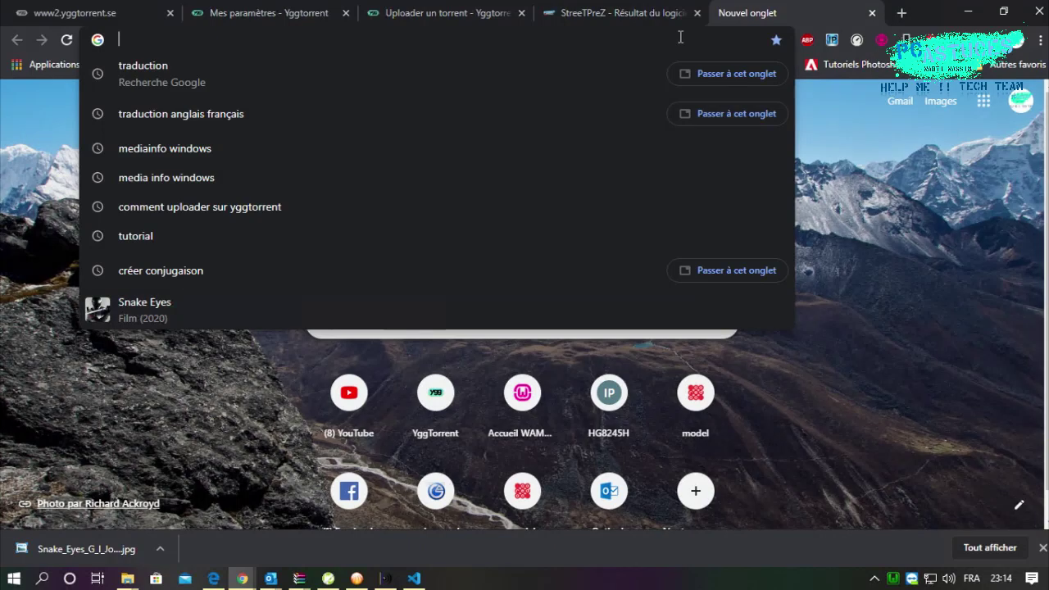
pyautogui.click(385, 578)
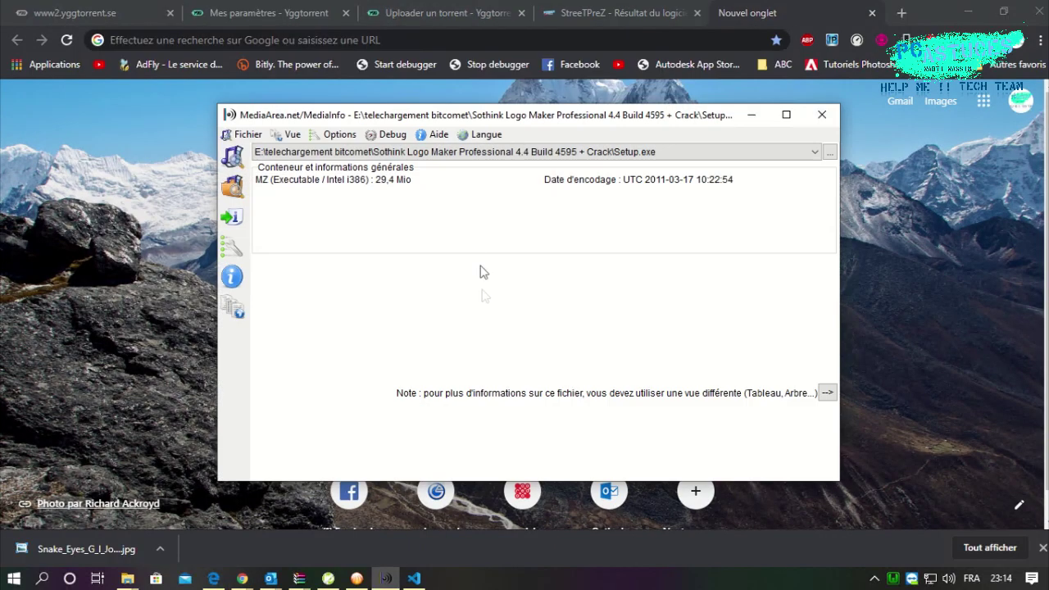
pyautogui.click(822, 115)
pyautogui.click(310, 39)
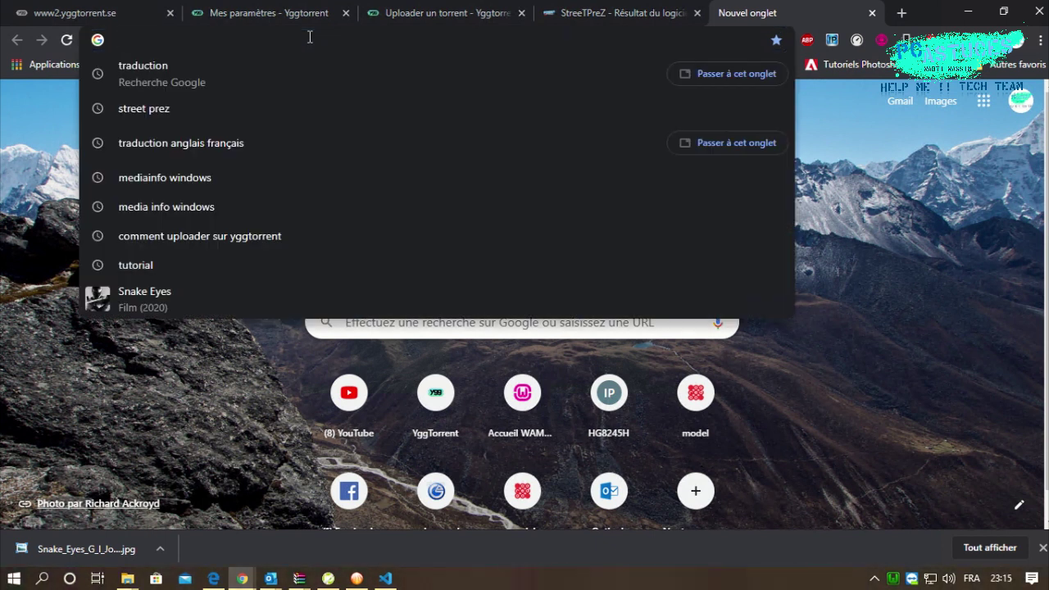
pyautogui.write('mid')
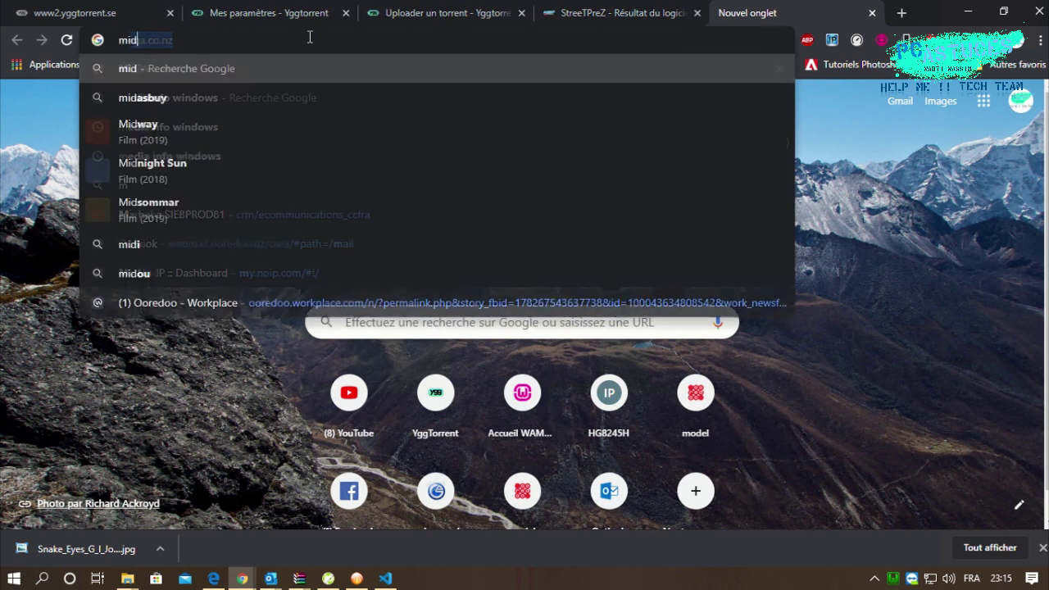
pyautogui.press('BackSpace')
pyautogui.press('BackSpace')
pyautogui.press('BackSpace')
pyautogui.write('edia')
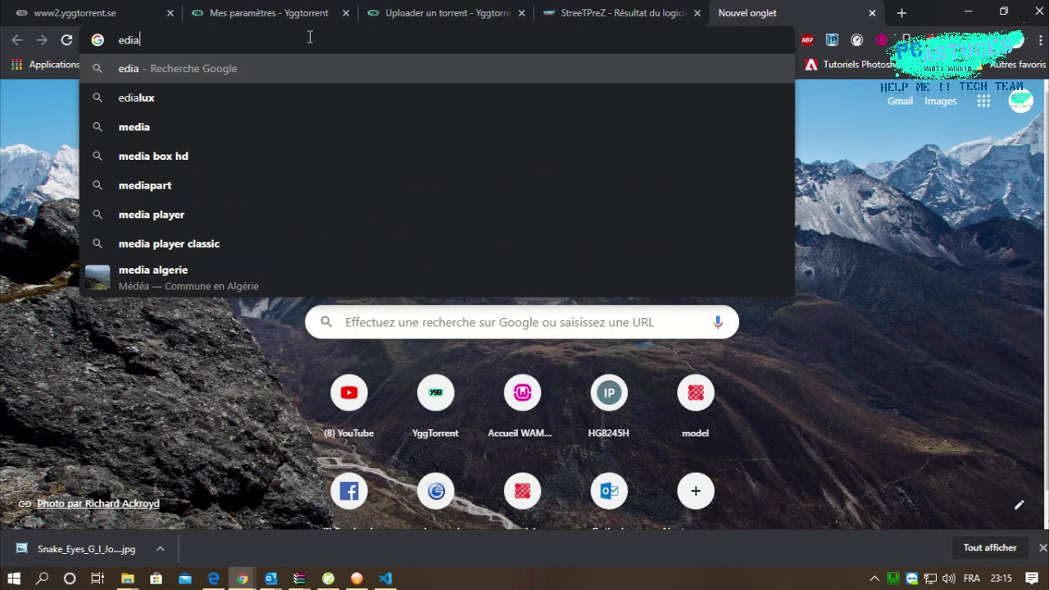
pyautogui.write('m')
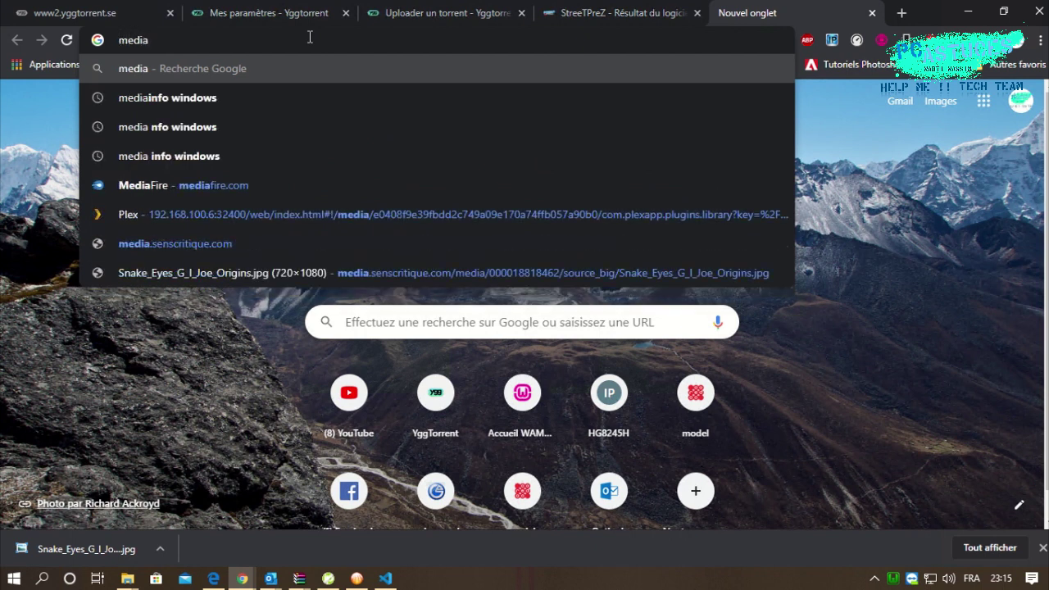
pyautogui.write('inf')
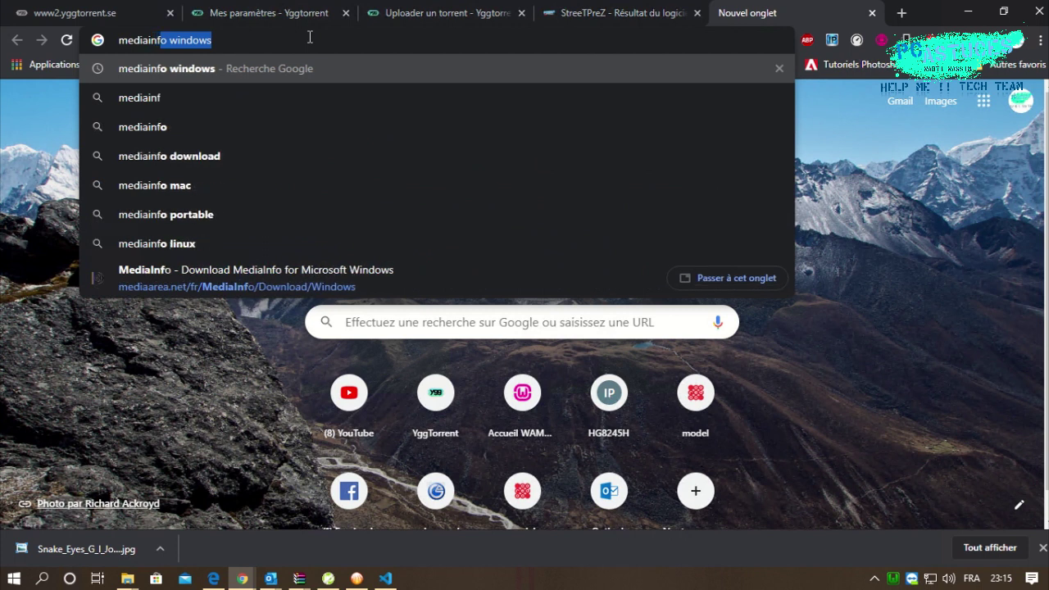
pyautogui.press('Return')
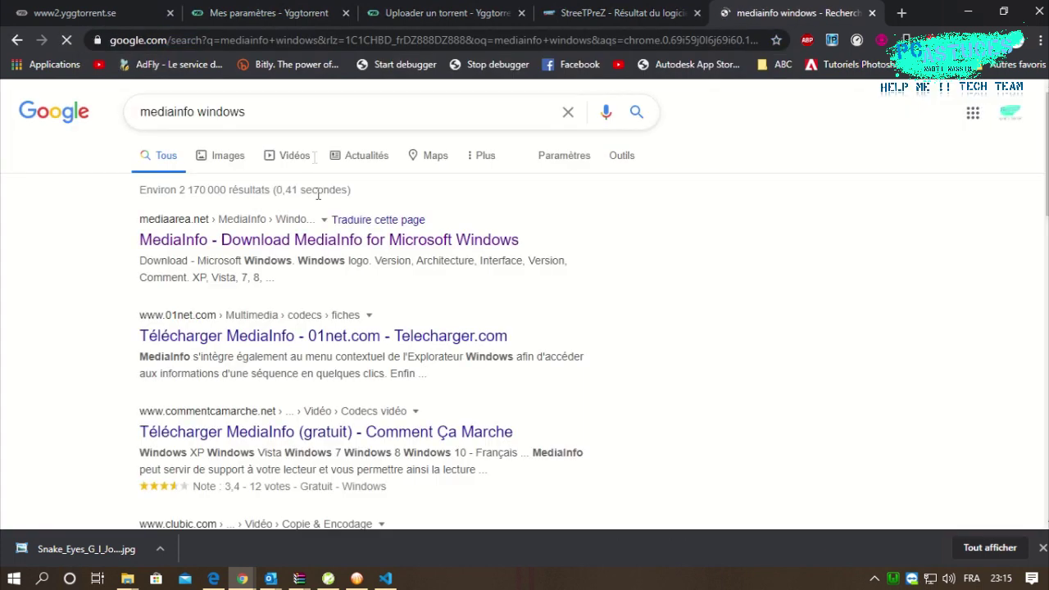
# - Download the 64-bit-only MediaInfo v20.03 GUI without installer from the MediaArea Windows download page
pyautogui.click(292, 240)
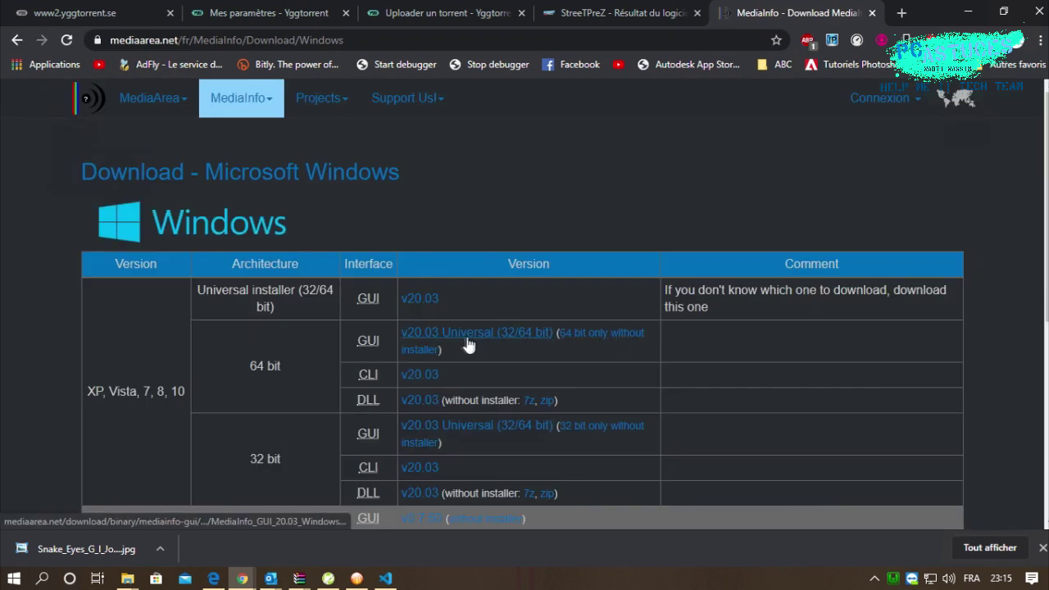
pyautogui.click(588, 339)
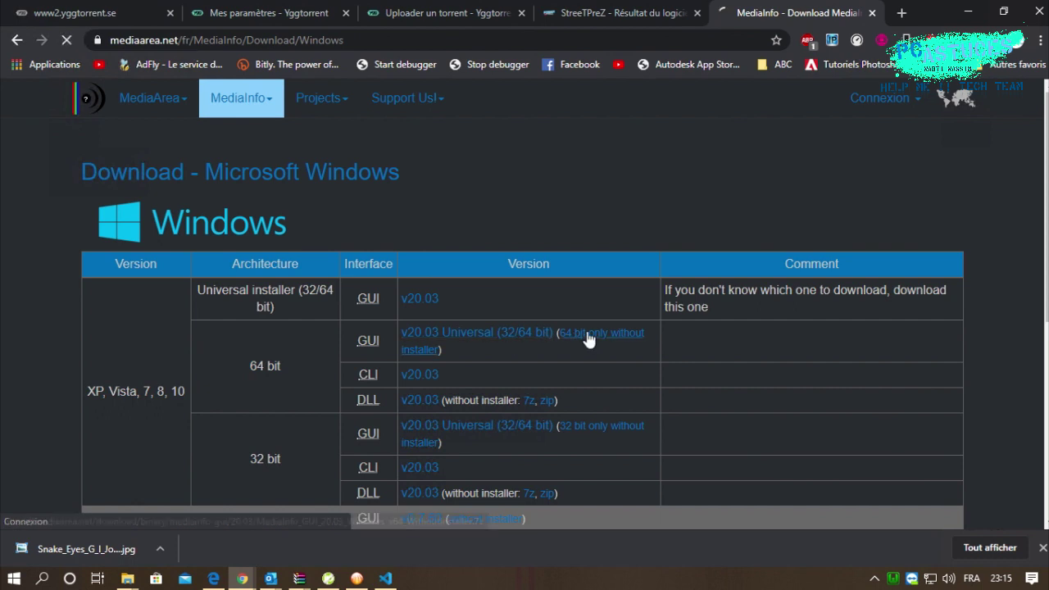
# - Finish downloading MediaInfo_GUI_20.03_Windows_x64_WithoutInstaller.7z, open the archive and launch MediaInfo.exe from it, minimizing WinRAR
pyautogui.click(488, 348)
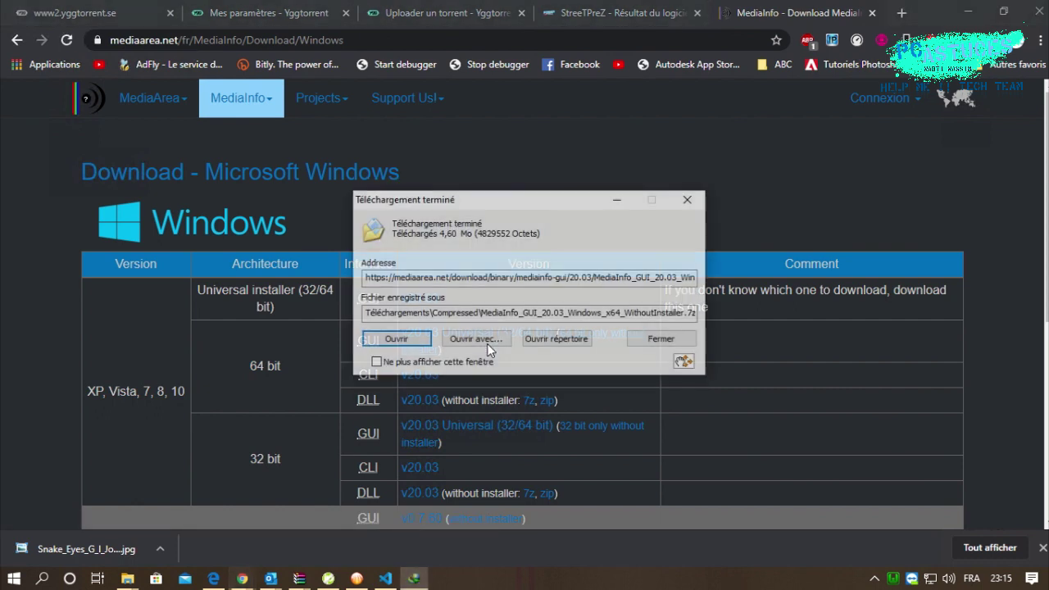
pyautogui.click(397, 338)
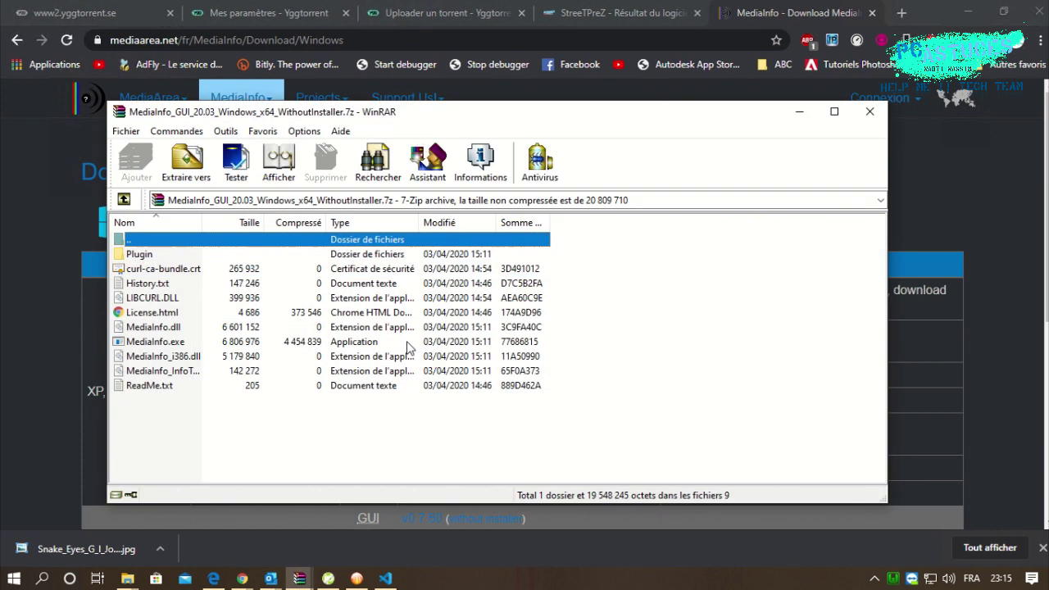
pyautogui.doubleClick(179, 341)
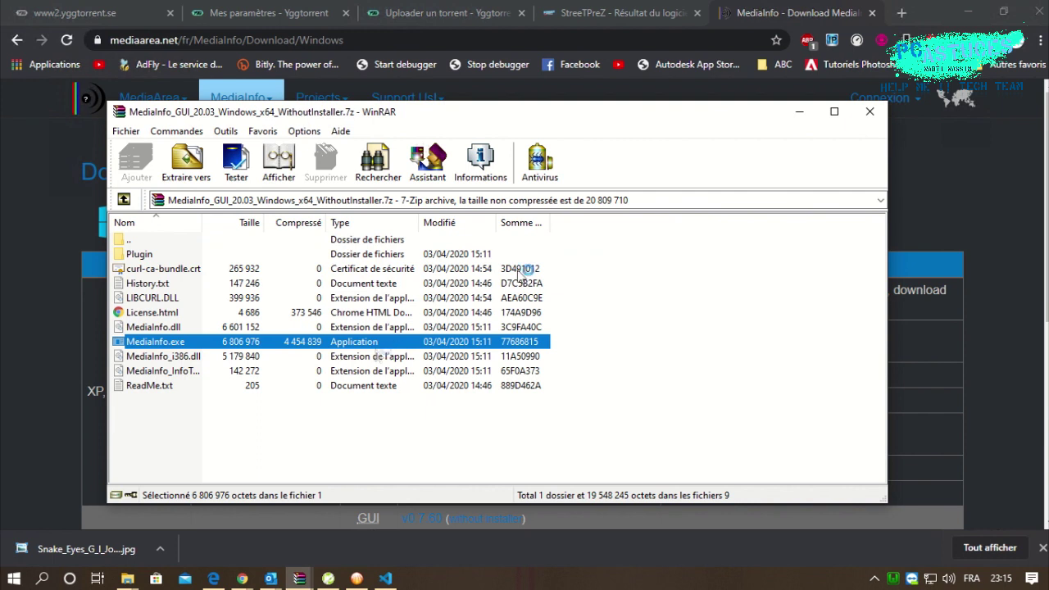
pyautogui.click(802, 112)
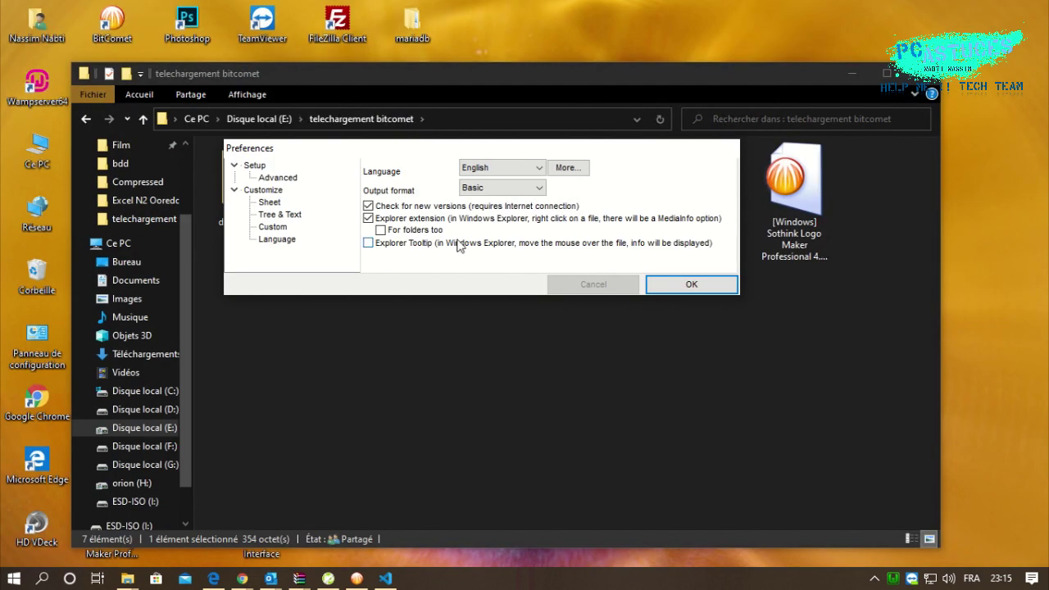
# - Set the MediaInfo language to Français in its preferences, then move its window aside and minimize the telechargement bitcomet folder window
pyautogui.click(501, 168)
pyautogui.click(487, 232)
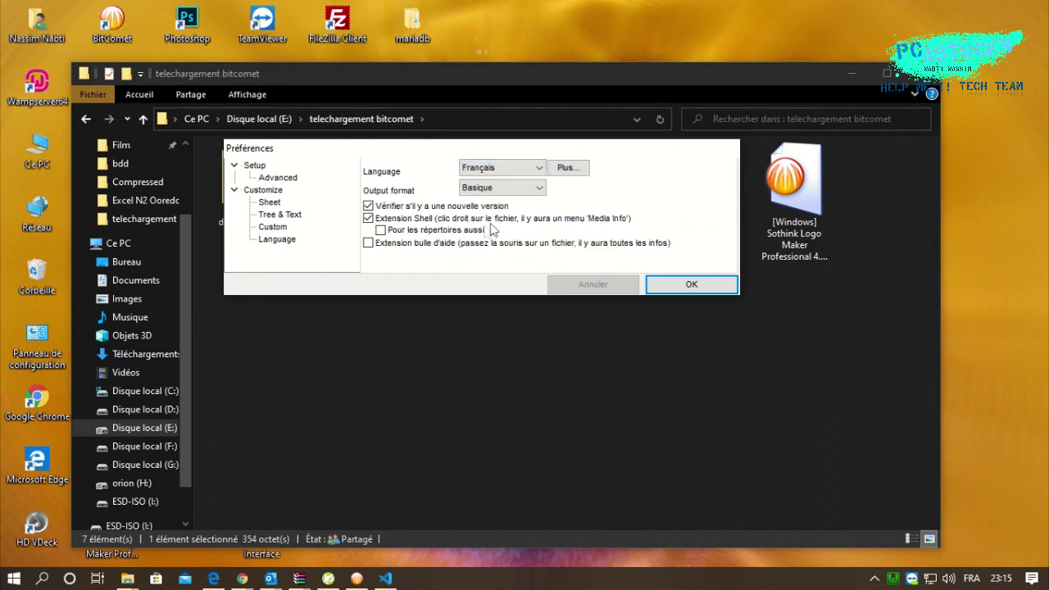
pyautogui.click(697, 292)
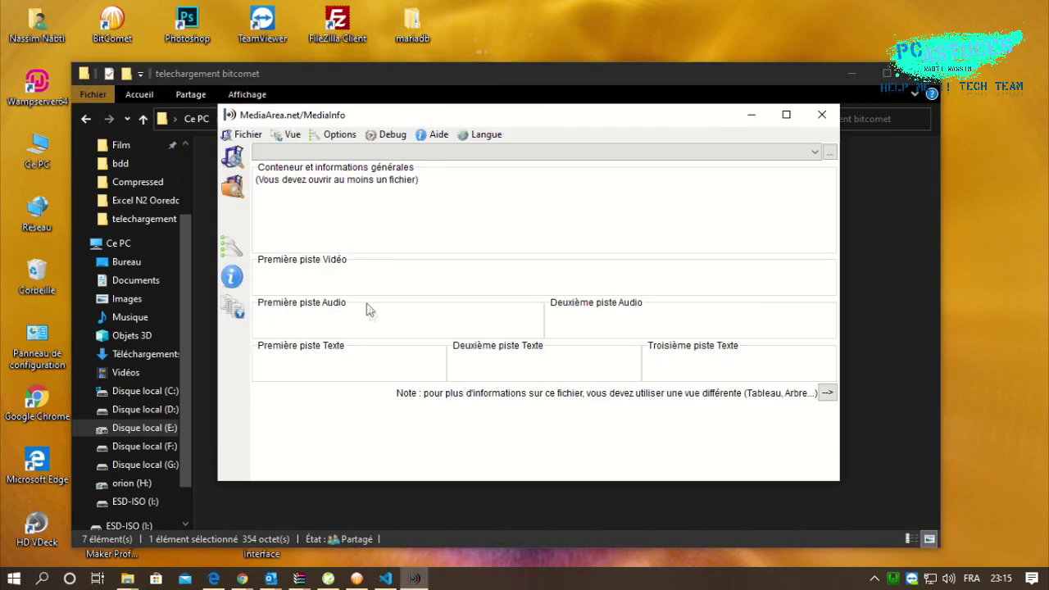
pyautogui.moveTo(277, 114); pyautogui.dragTo(367, 117)
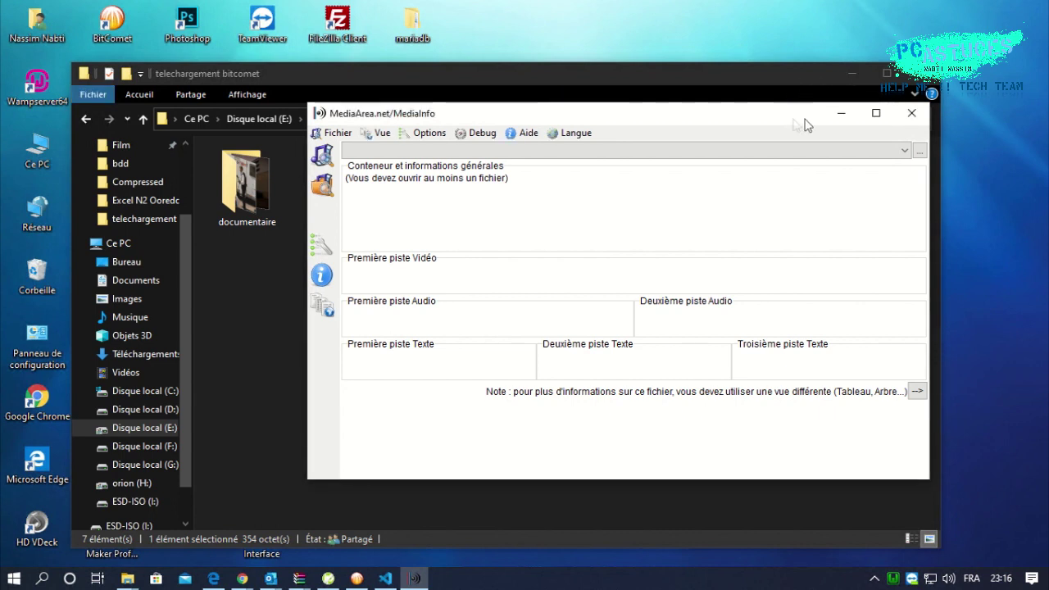
pyautogui.moveTo(795, 115); pyautogui.dragTo(856, 108)
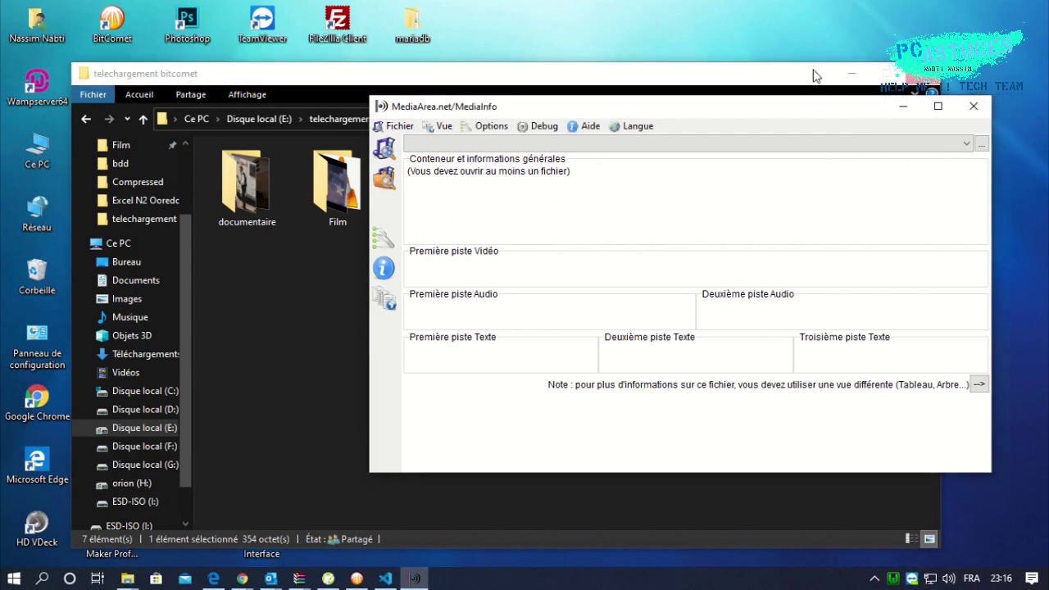
pyautogui.click(850, 74)
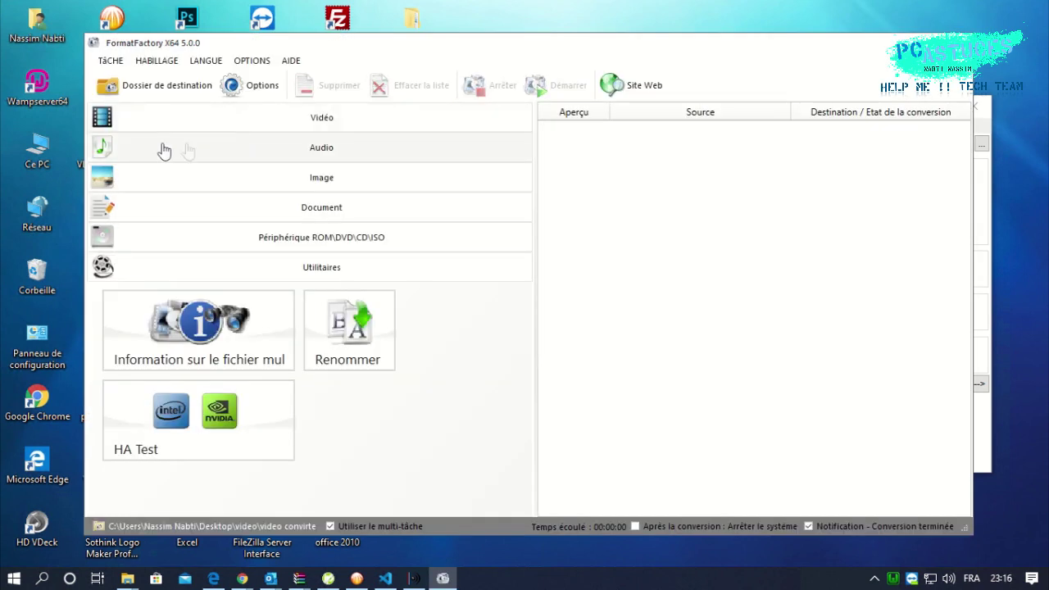
# - Switch to Format Factory and load the Annabelle 2014 FRENCH 720p BluRay x264-ROUGH video from E:\telechargement bitcomet\Film into its multimedia file information tool
pyautogui.click(273, 352)
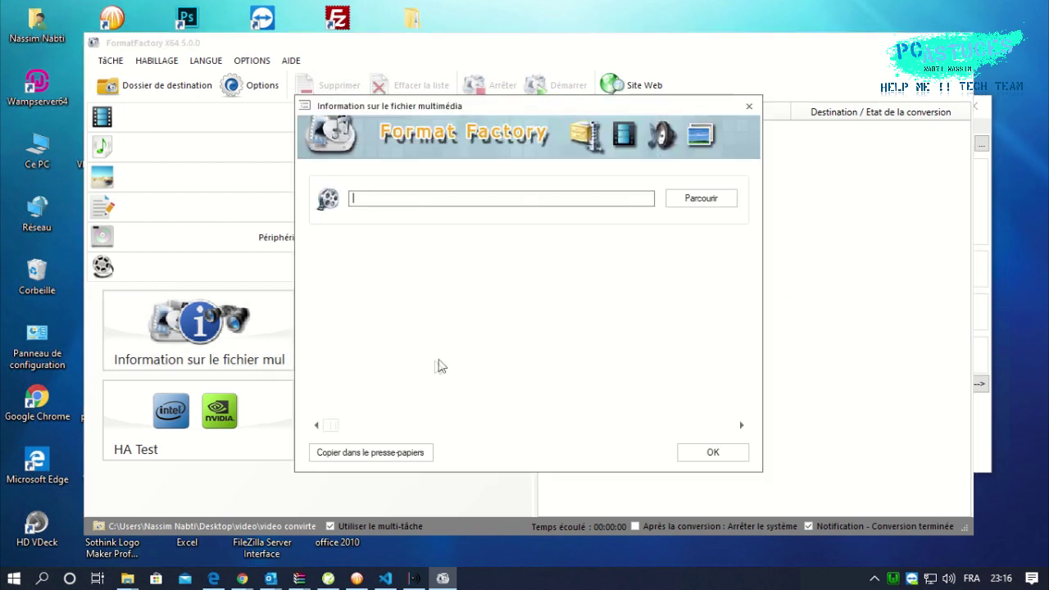
pyautogui.click(680, 202)
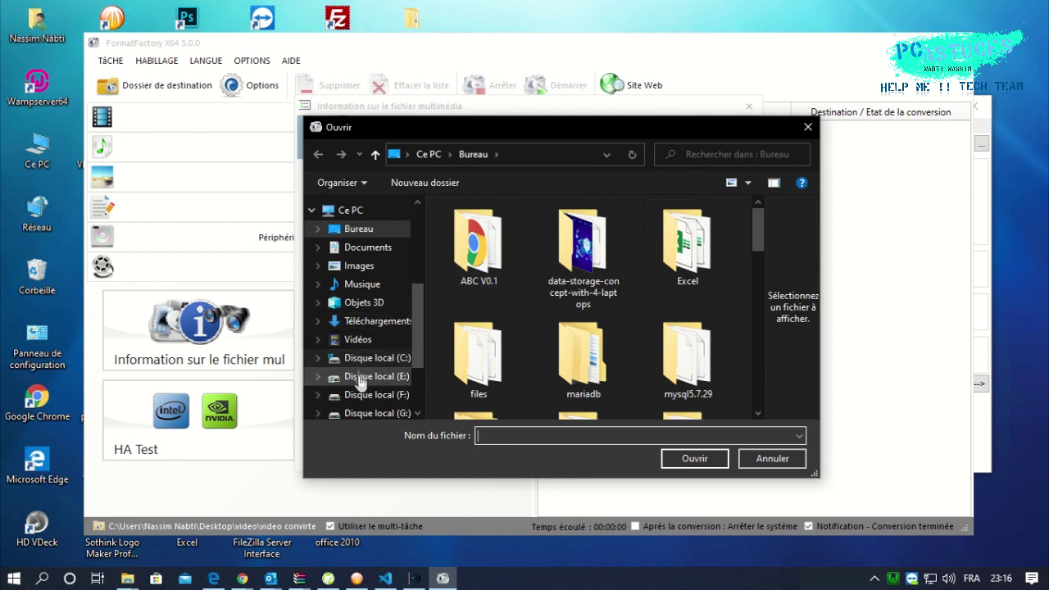
pyautogui.click(361, 378)
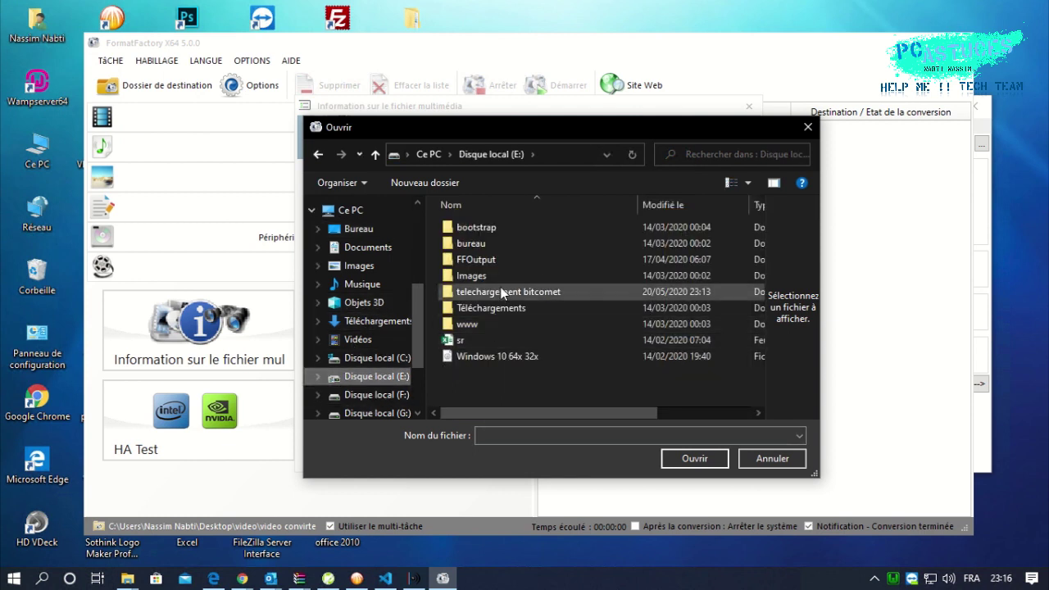
pyautogui.doubleClick(503, 293)
pyautogui.doubleClick(563, 261)
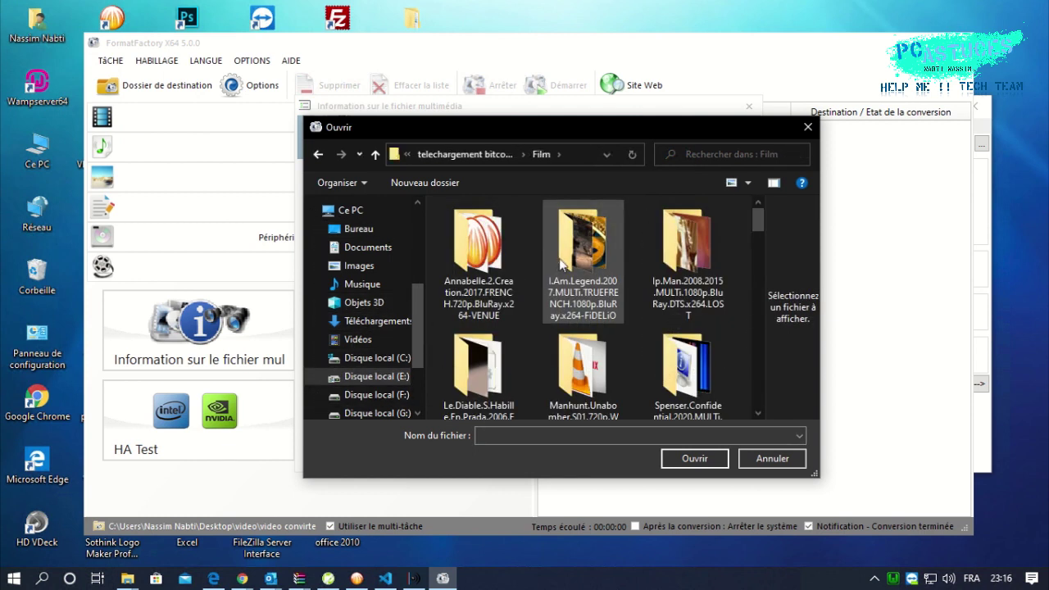
pyautogui.scroll(-5, 610, 317)
pyautogui.click(712, 379)
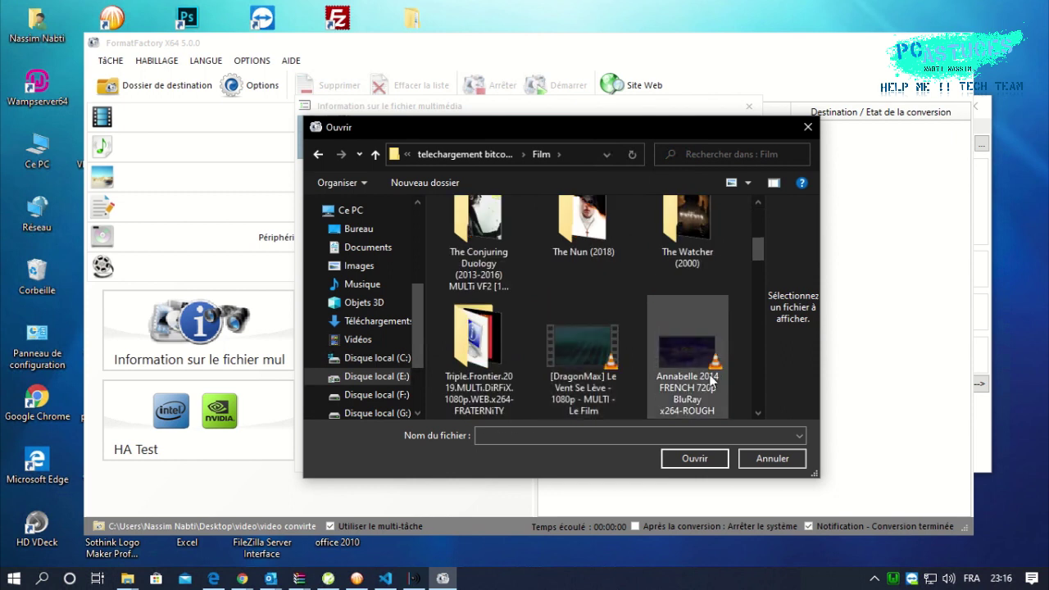
pyautogui.click(697, 460)
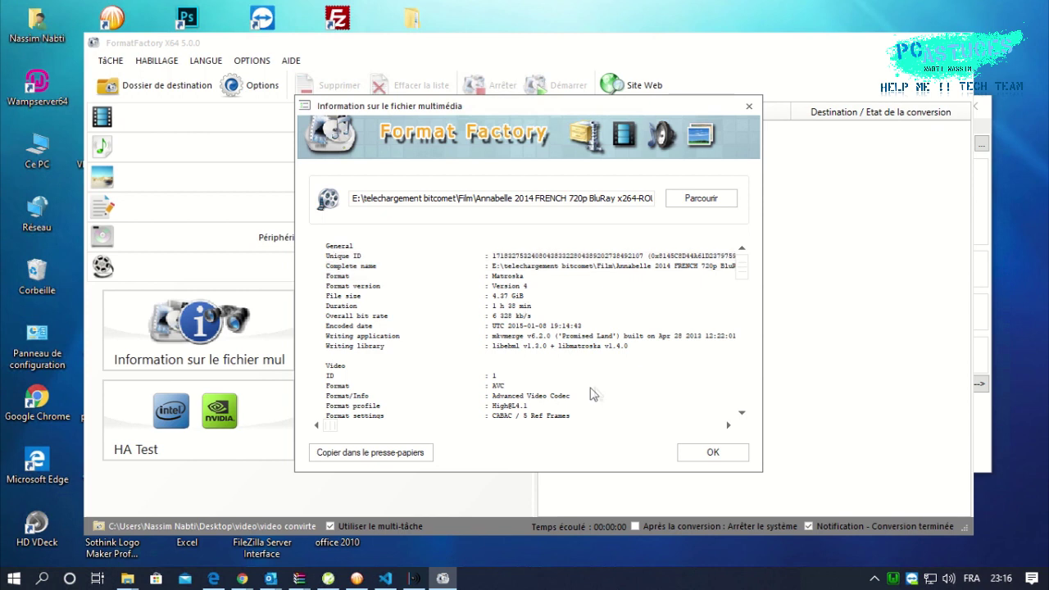
# - Review the video and audio details in the multimedia information report and close Format Factory
pyautogui.scroll(-8, 593, 394)
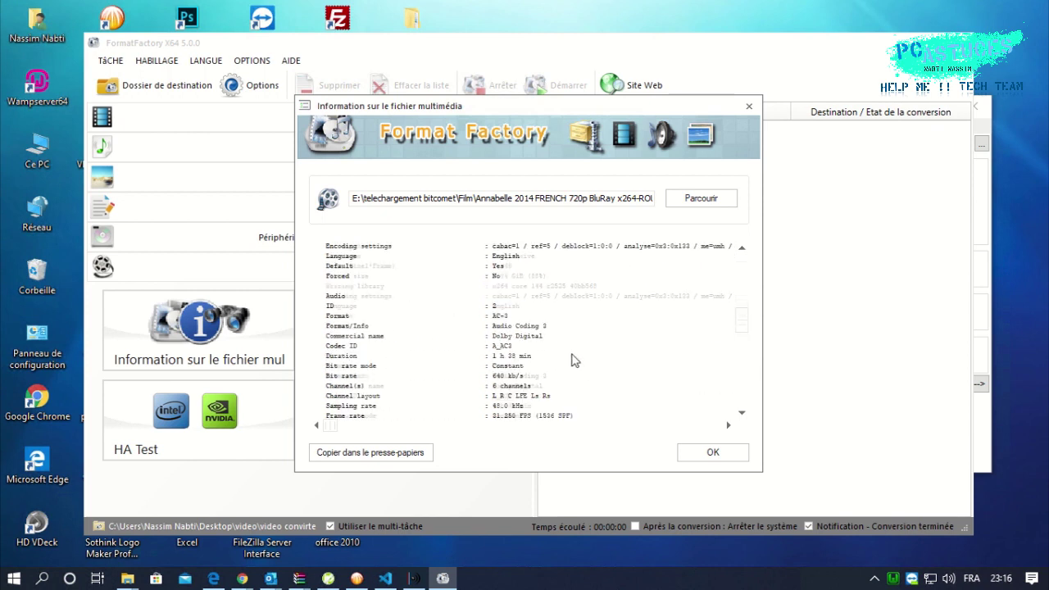
pyautogui.click(712, 451)
pyautogui.click(955, 42)
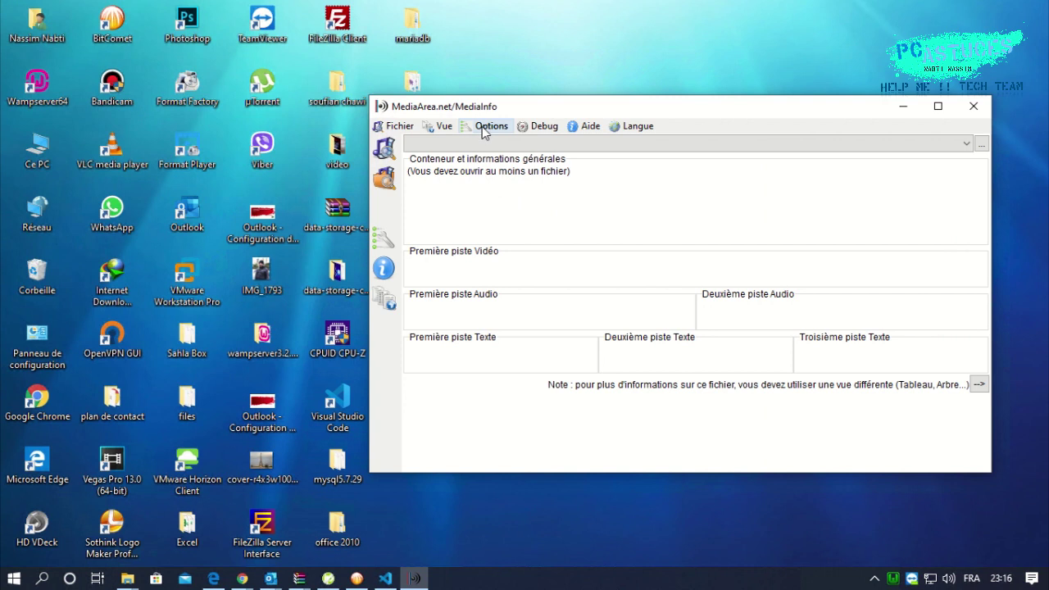
# - Open the [Windows] Sothink Logo Maker Professional 4.4 Build 4595 + Crack.rar archive in MediaInfo
pyautogui.click(399, 125)
pyautogui.moveTo(435, 144)
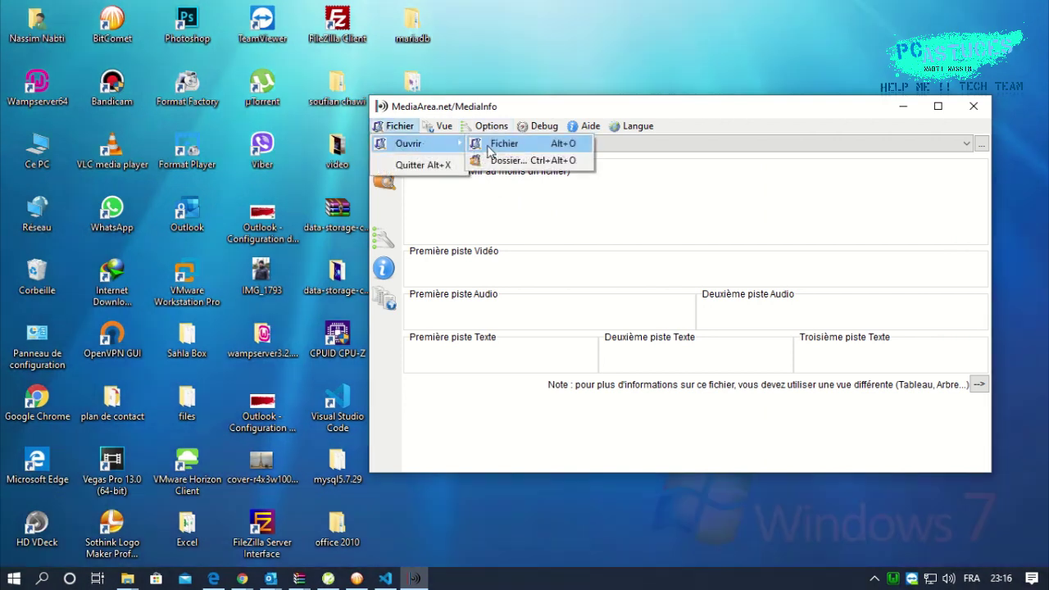
pyautogui.click(500, 143)
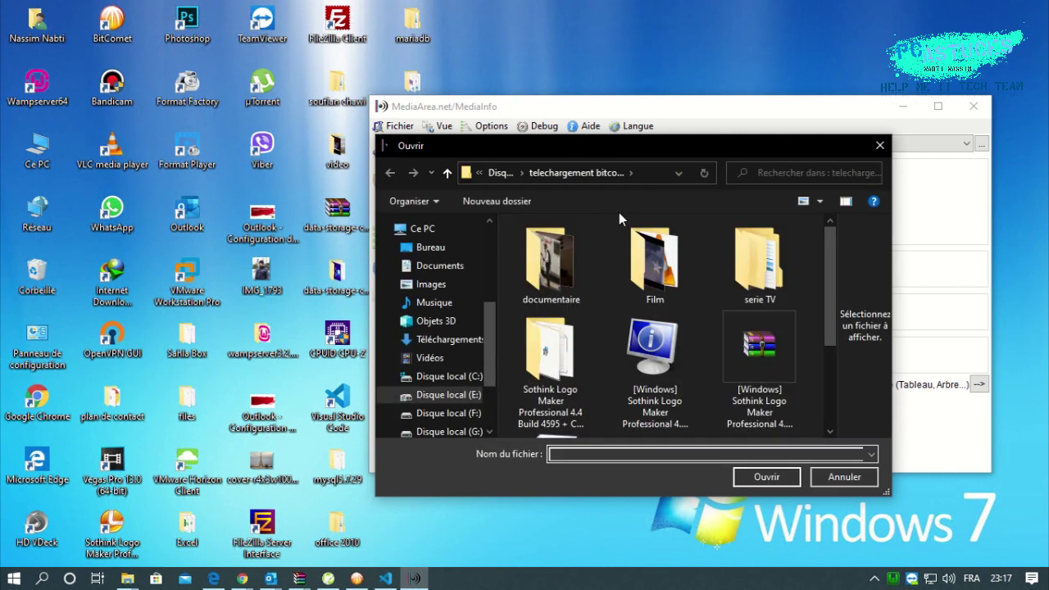
pyautogui.click(750, 345)
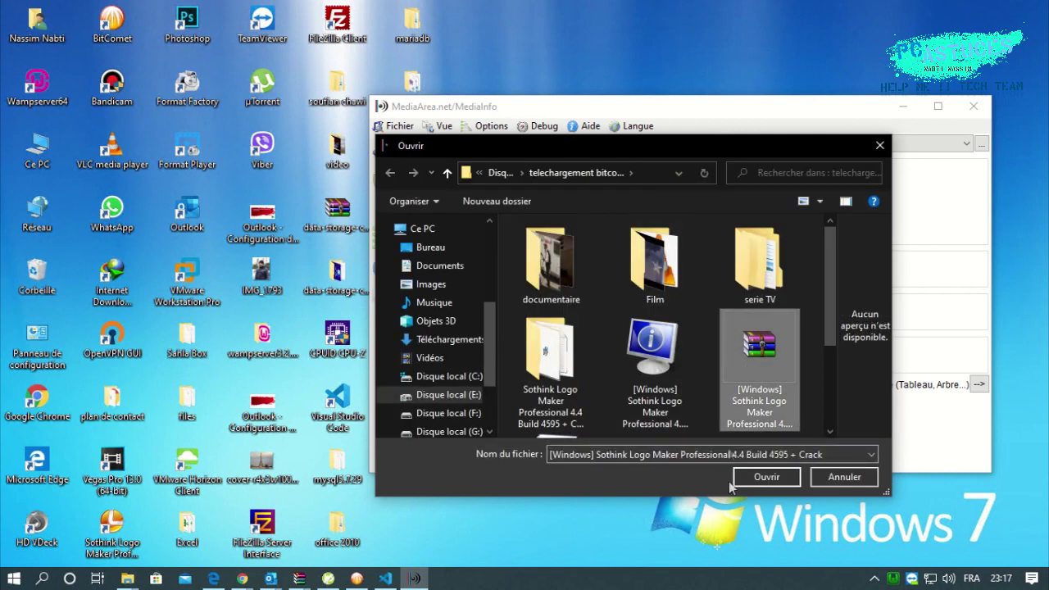
pyautogui.click(751, 477)
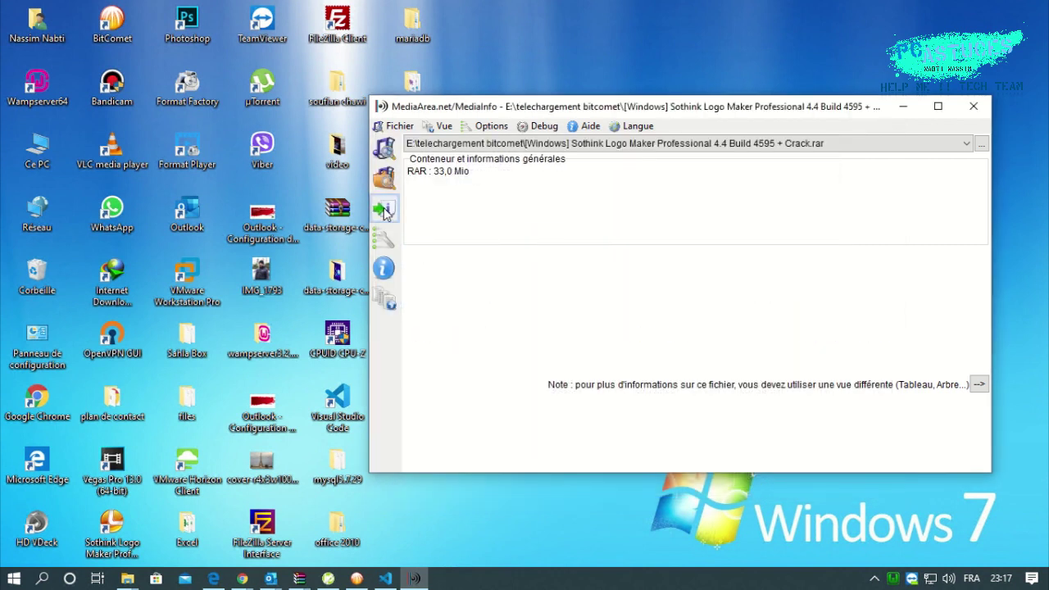
pyautogui.click(384, 211)
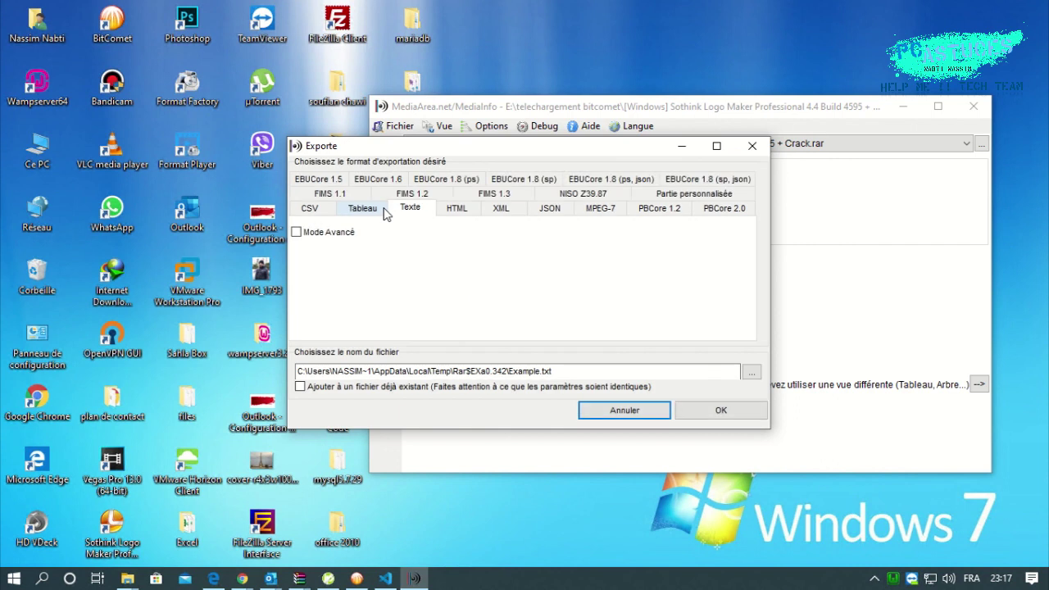
pyautogui.click(410, 211)
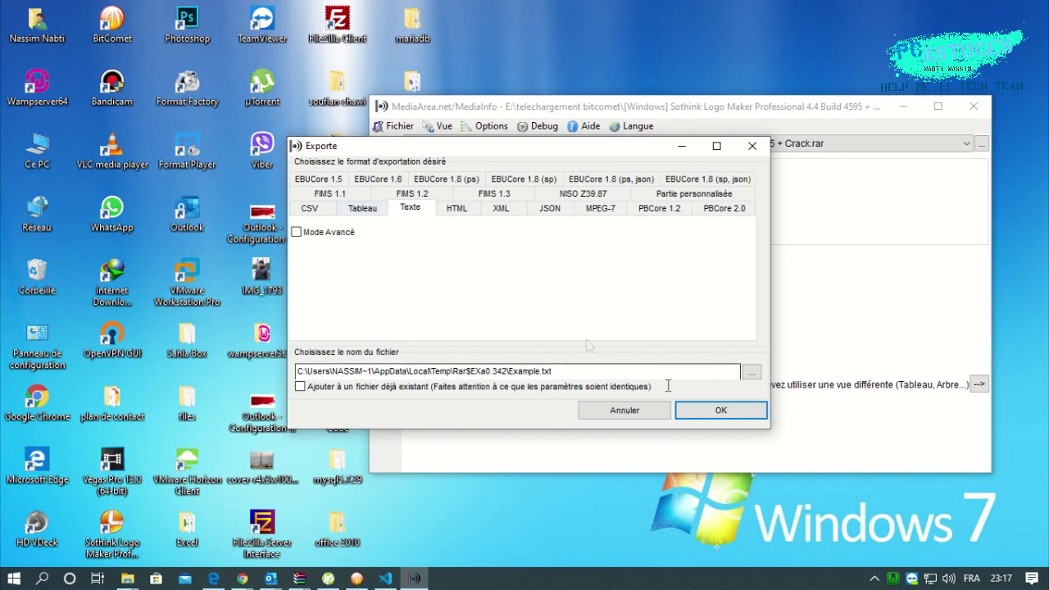
pyautogui.click(623, 416)
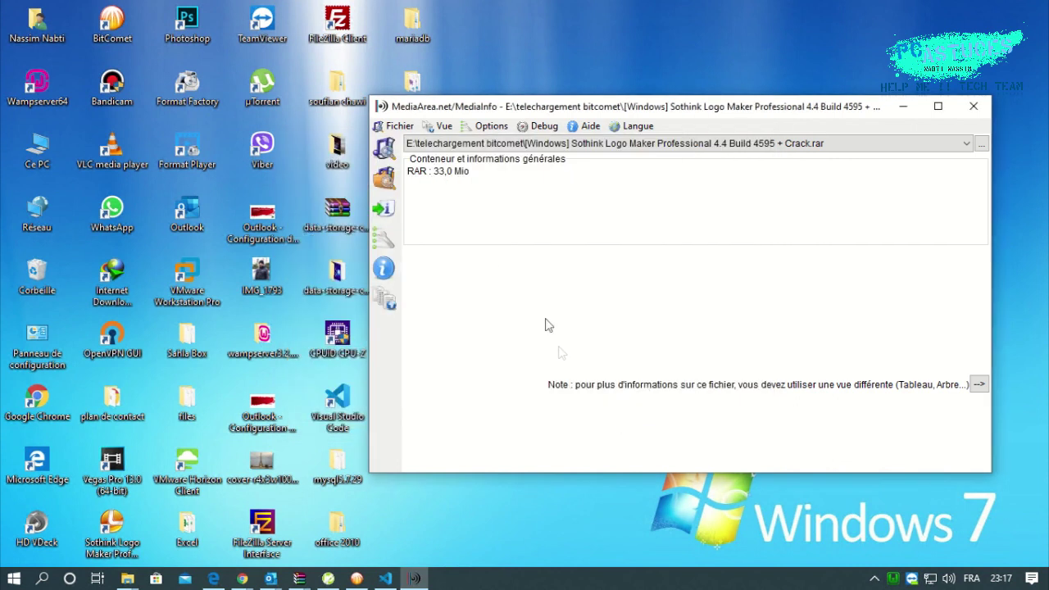
pyautogui.click(485, 146)
pyautogui.click(485, 146)
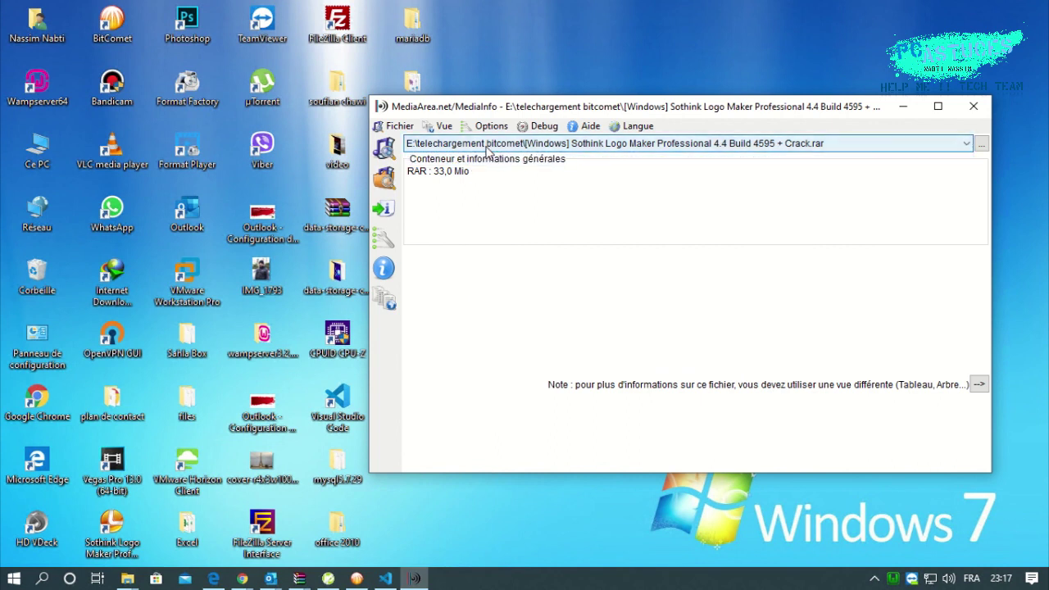
# - Switch the MediaInfo report of the archive to the Texte view and reposition the window on the desktop
pyautogui.click(389, 303)
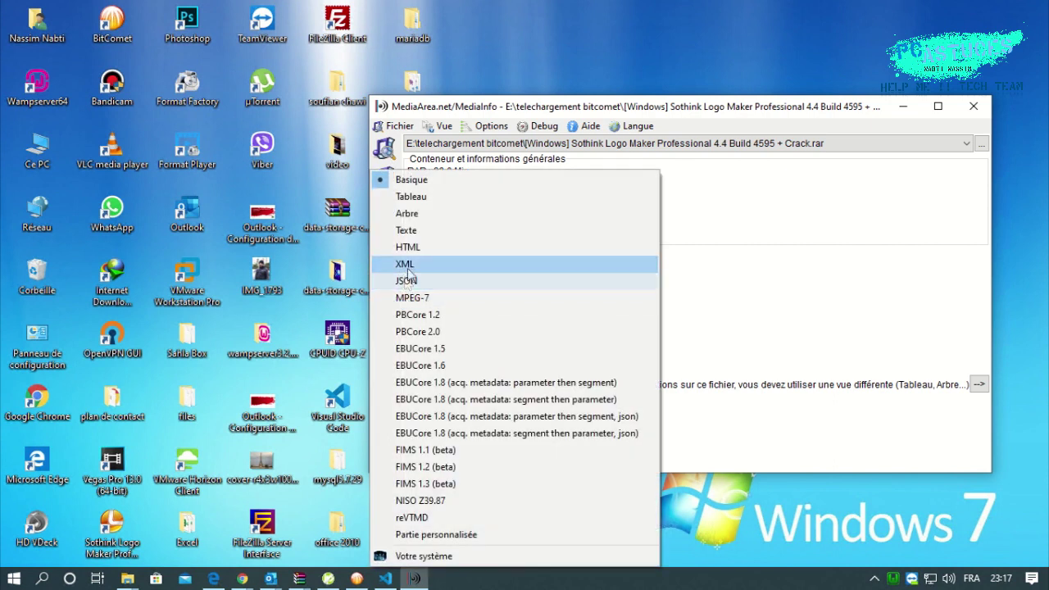
pyautogui.click(417, 232)
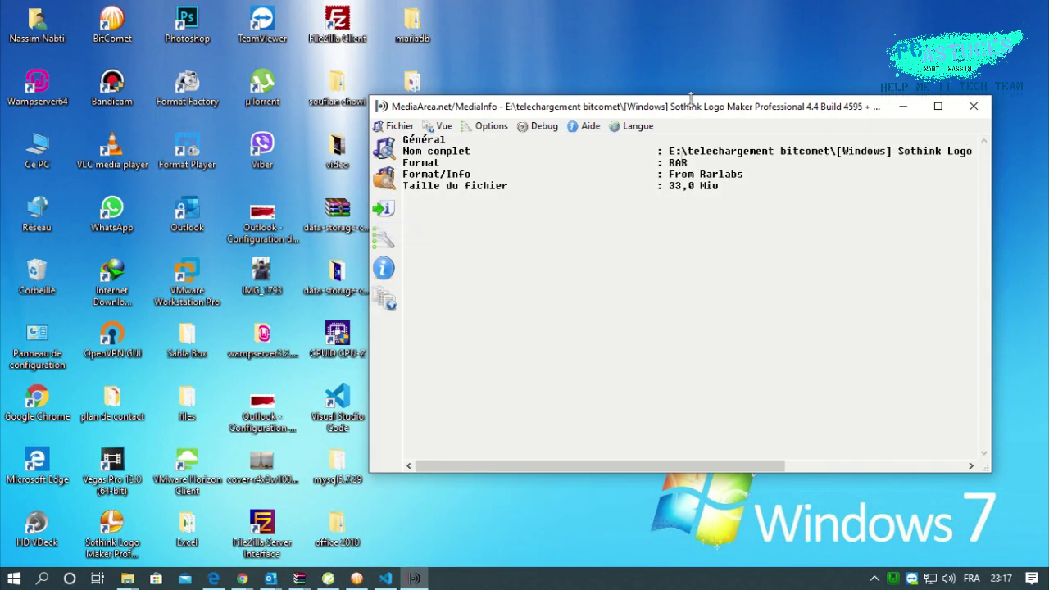
pyautogui.moveTo(689, 112); pyautogui.dragTo(517, 59)
pyautogui.click(228, 257)
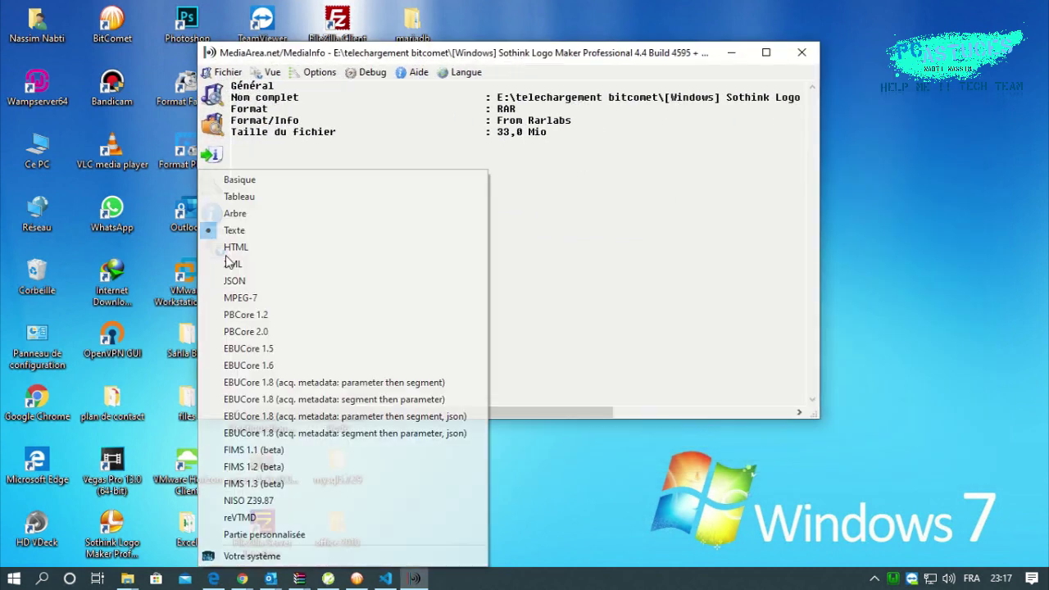
pyautogui.click(593, 246)
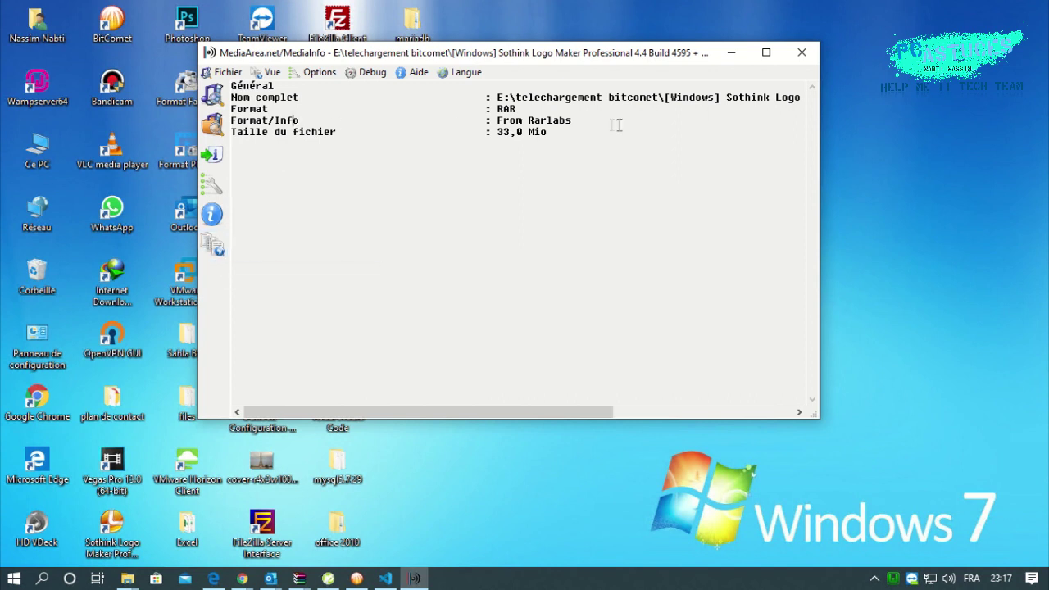
# - Copy the whole MediaInfo text report and paste it into a new Bloc-notes document
pyautogui.moveTo(622, 156); pyautogui.dragTo(187, 82)
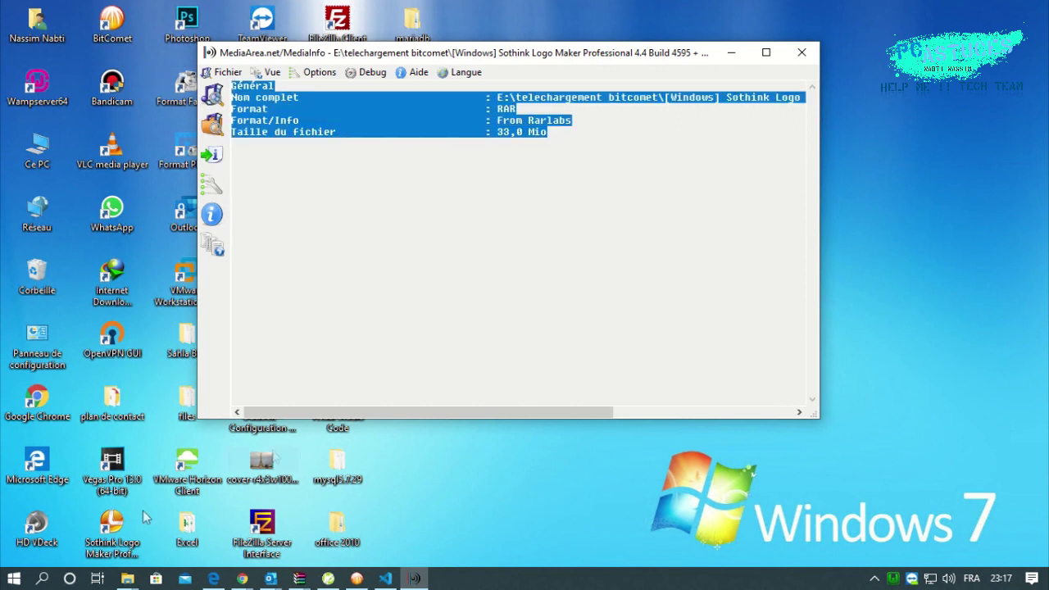
pyautogui.click(45, 580)
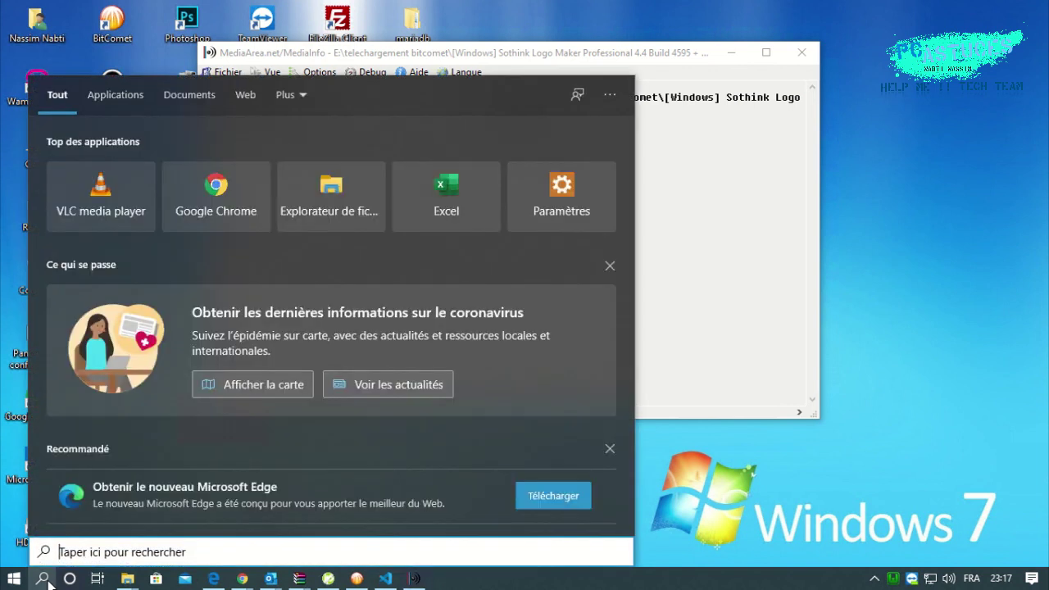
pyautogui.write('blo')
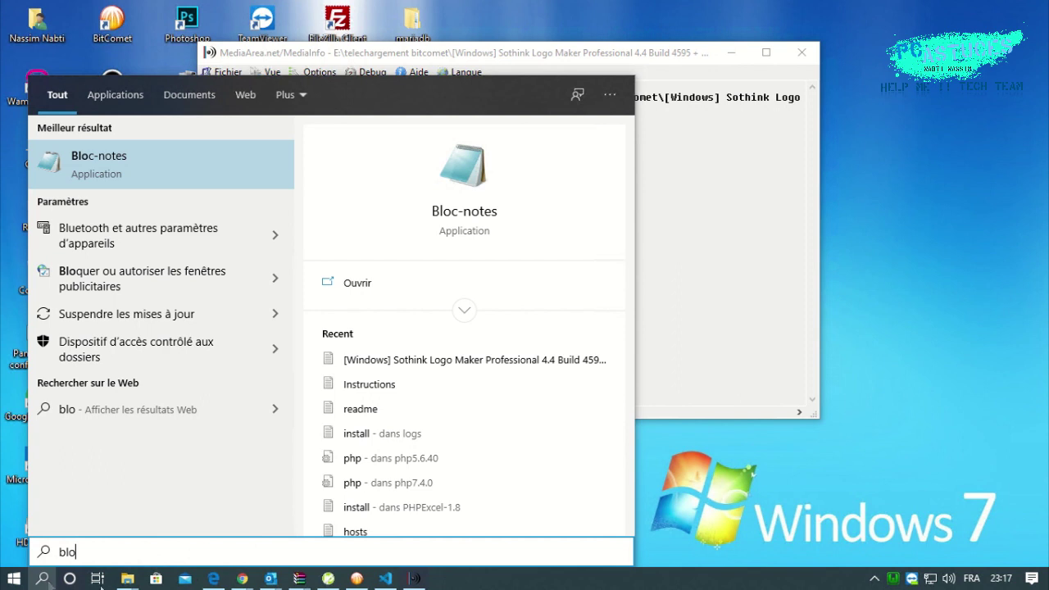
pyautogui.click(157, 175)
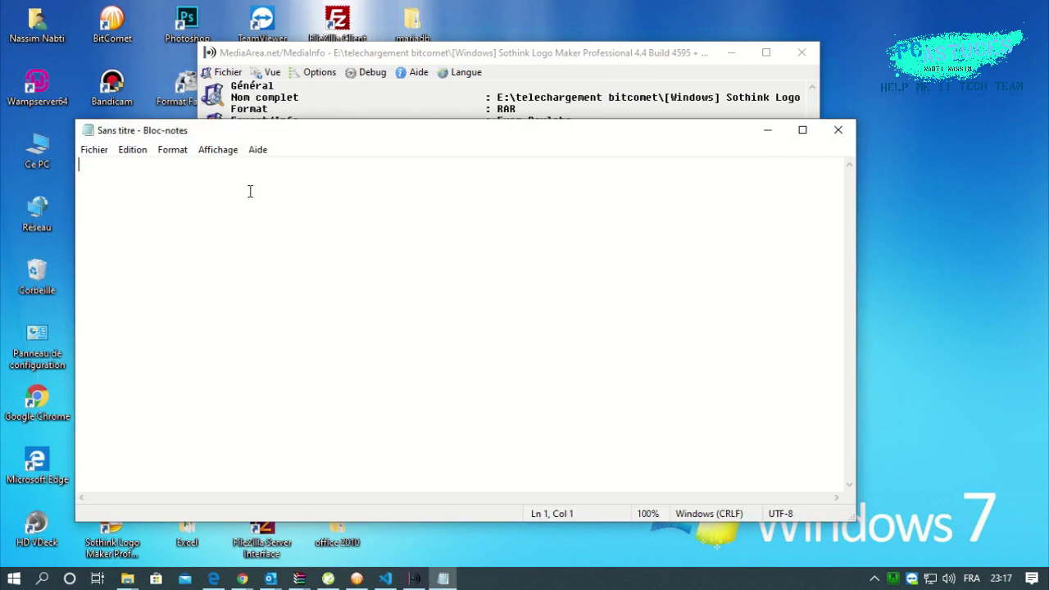
pyautogui.hotkey('ctrl', 'v')
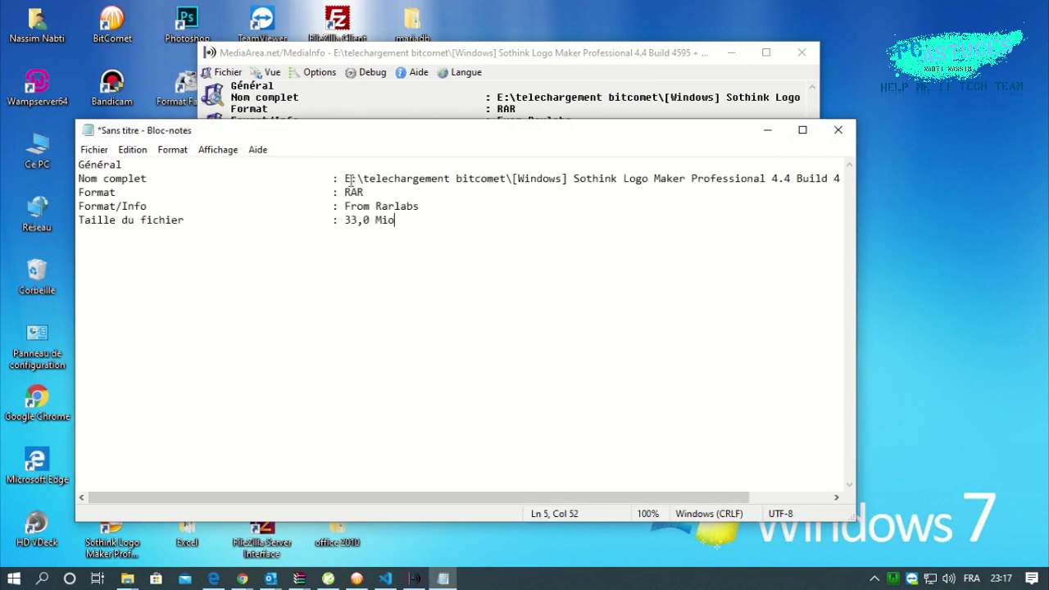
# - Remove the E:\telechargement bitcomet\ path from the Nom complet line and reposition the document window
pyautogui.moveTo(346, 178); pyautogui.dragTo(513, 182)
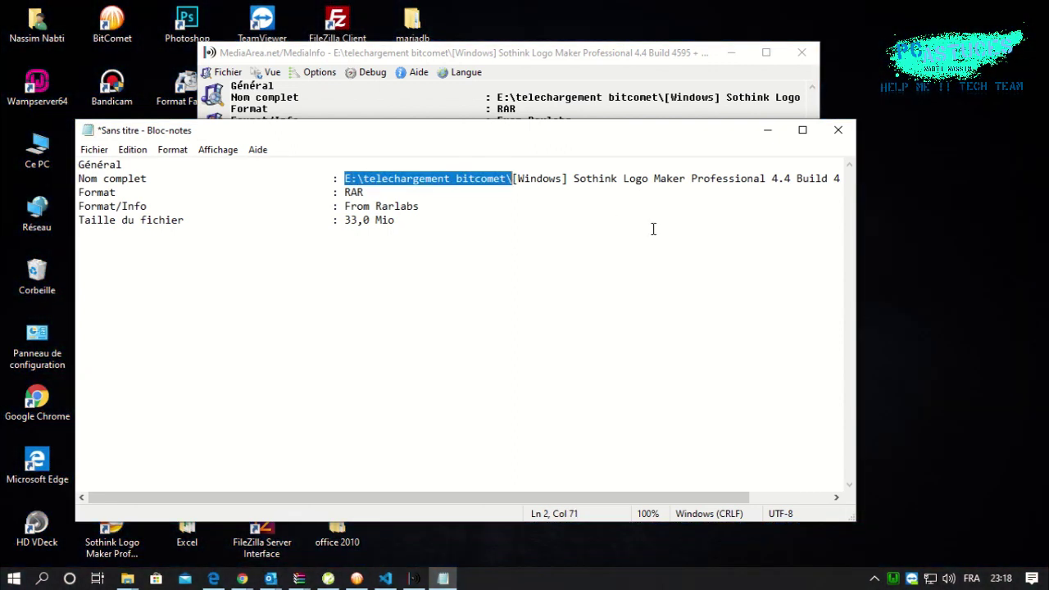
pyautogui.press('Delete')
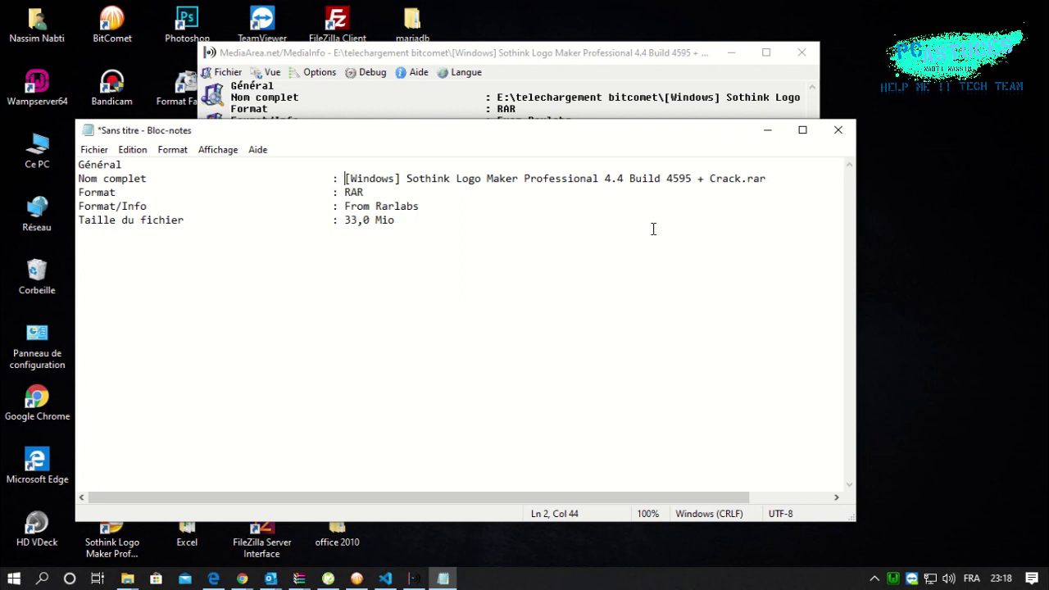
pyautogui.moveTo(518, 131); pyautogui.dragTo(613, 95)
# - Save the document as [Windows] Sothink Logo Maker Professional 4.4 Build 4595 + Crack.nfo, type Tous les fichiers, replacing the existing file, and clear the desktop
pyautogui.click(194, 117)
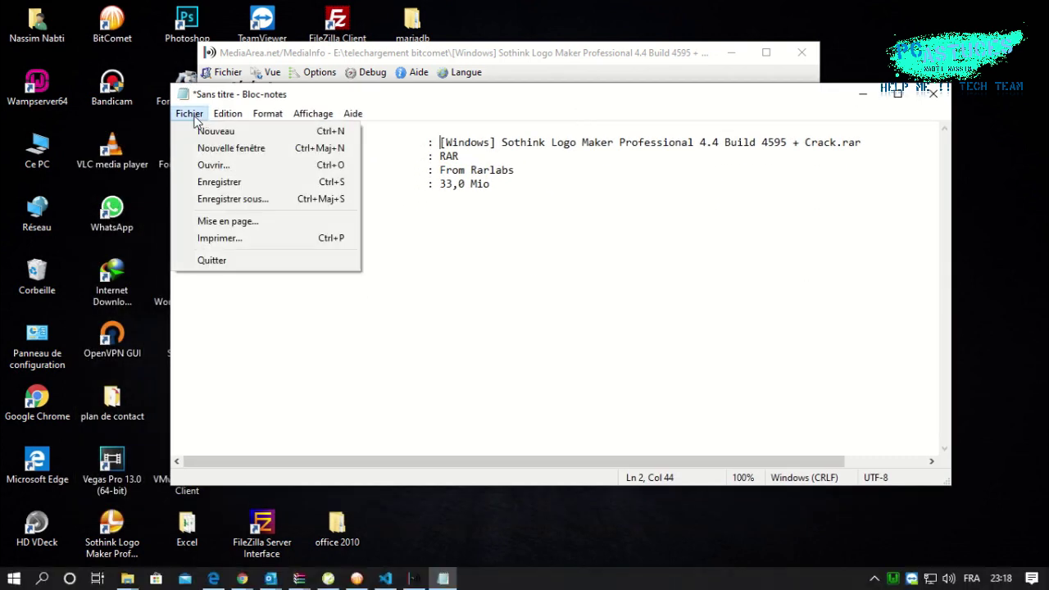
pyautogui.click(219, 203)
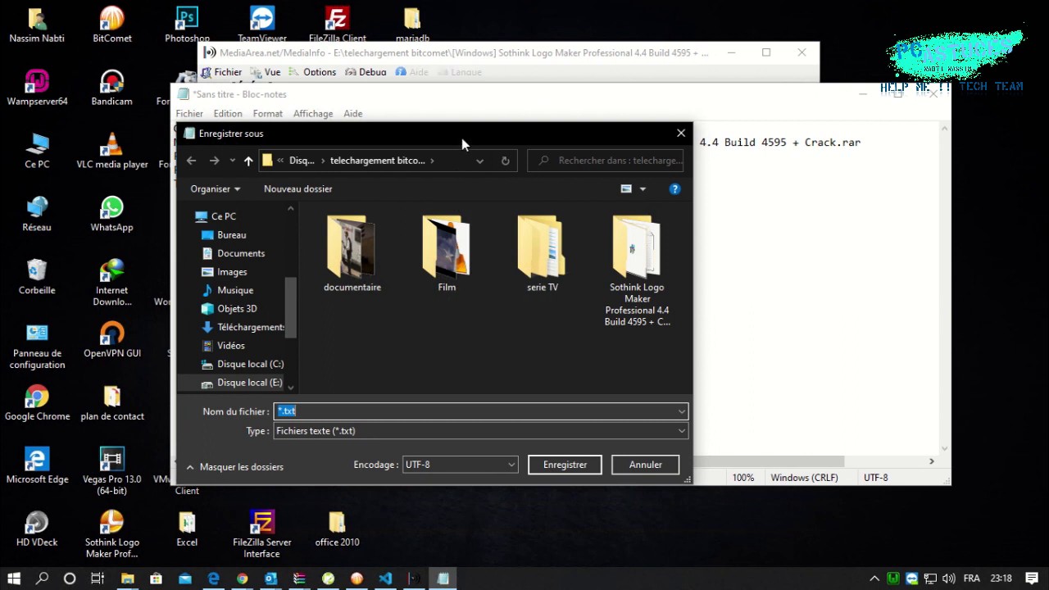
pyautogui.moveTo(461, 138); pyautogui.dragTo(403, 85)
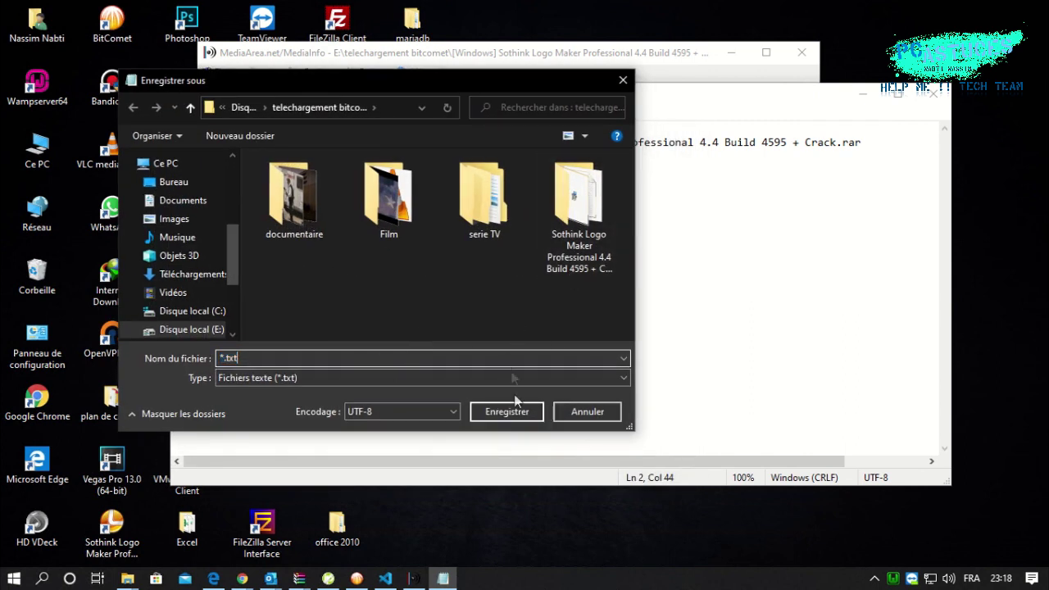
pyautogui.click(424, 378)
pyautogui.click(394, 406)
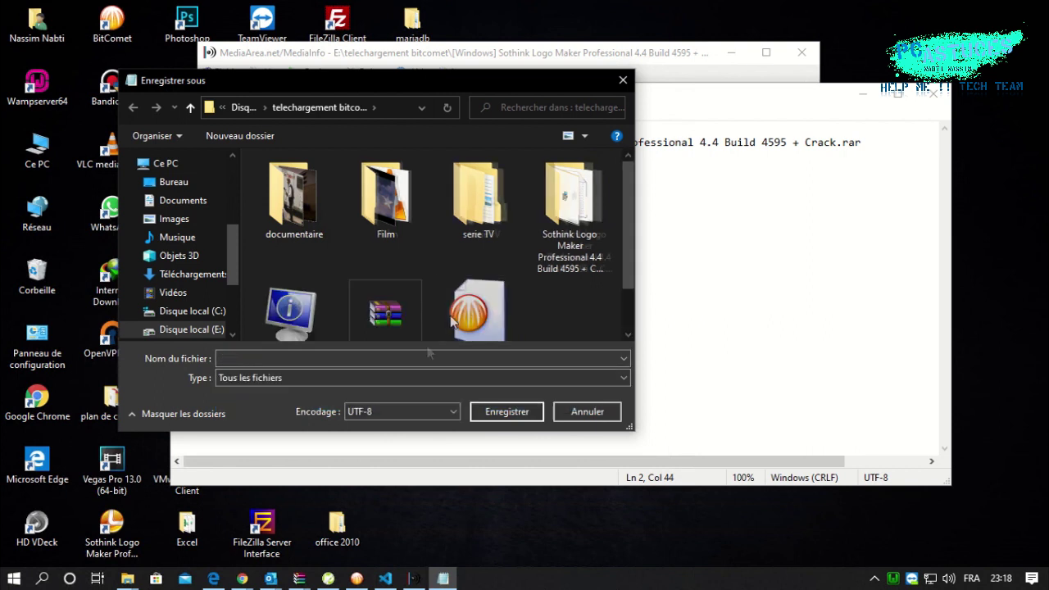
pyautogui.click(408, 316)
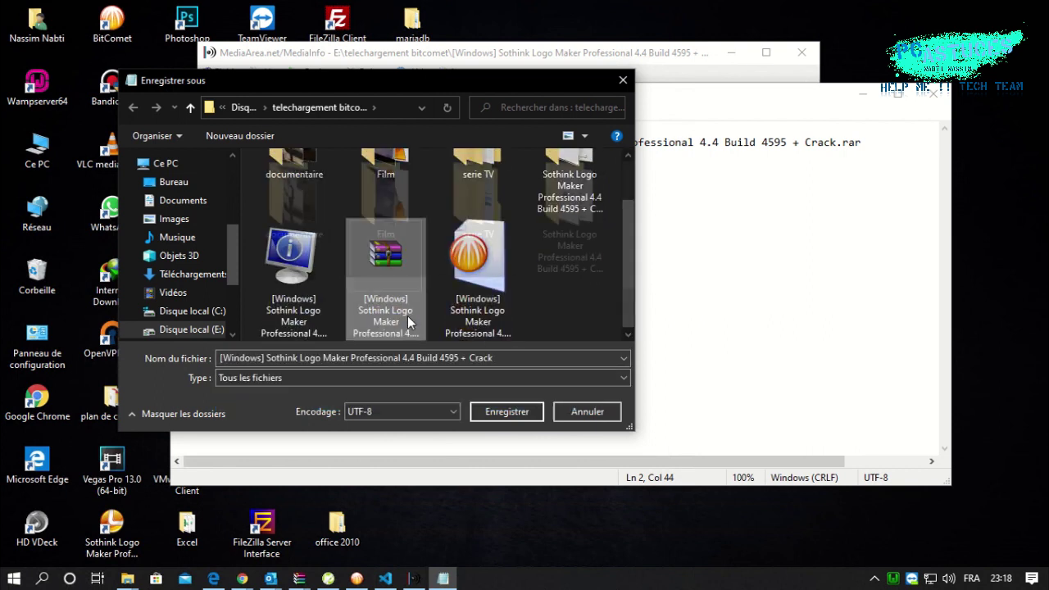
pyautogui.click(510, 359)
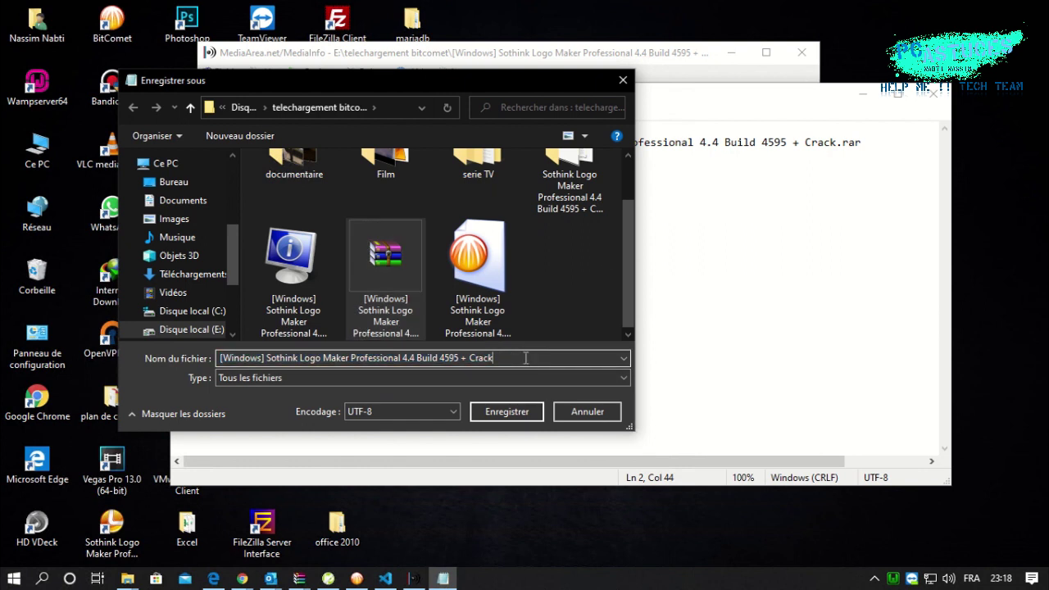
pyautogui.write('.nf')
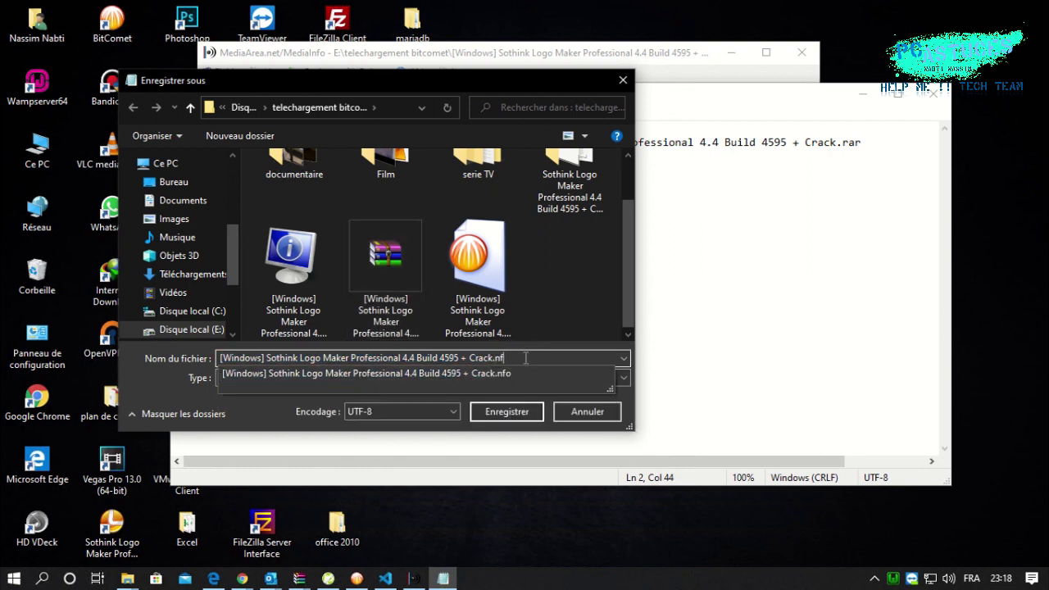
pyautogui.write('o')
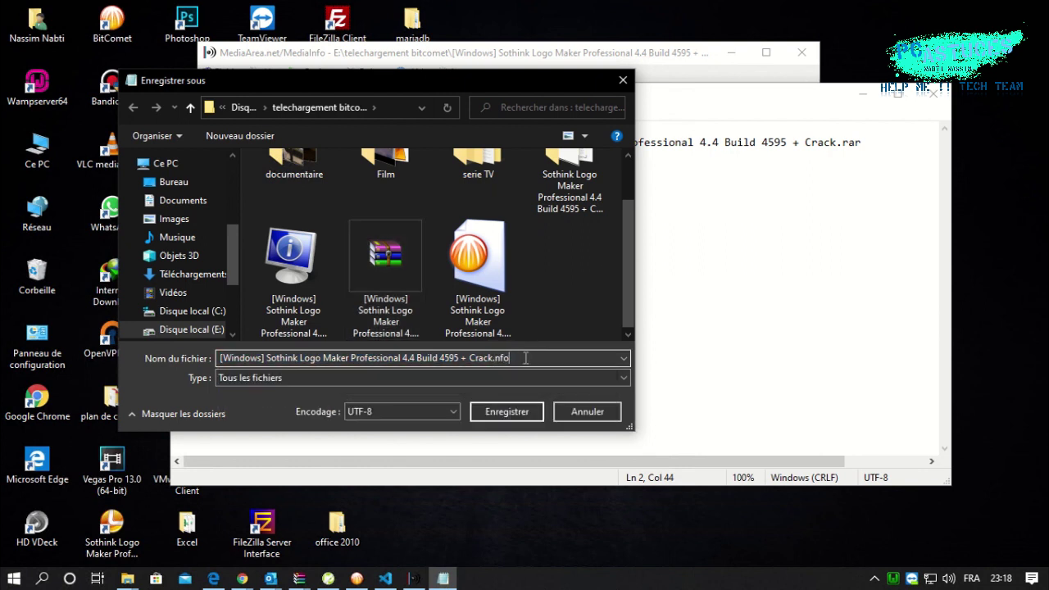
pyautogui.click(507, 413)
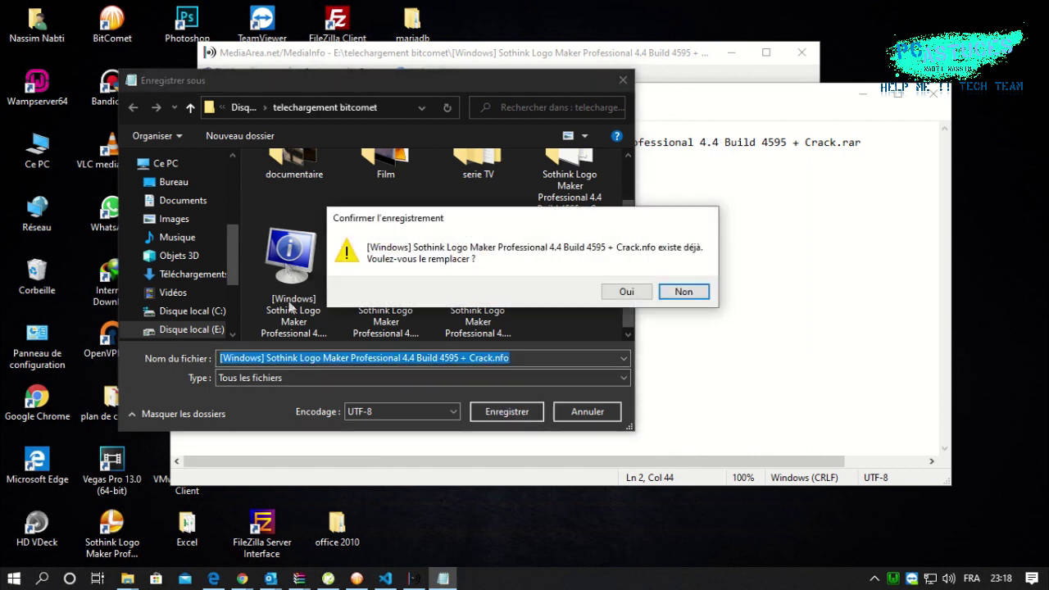
pyautogui.click(626, 292)
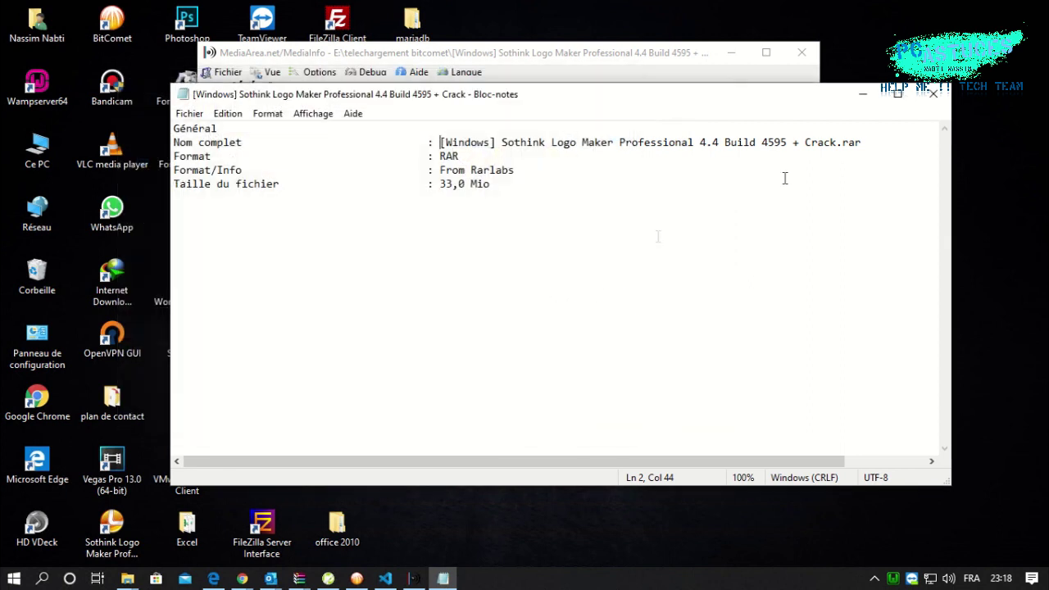
pyautogui.click(929, 98)
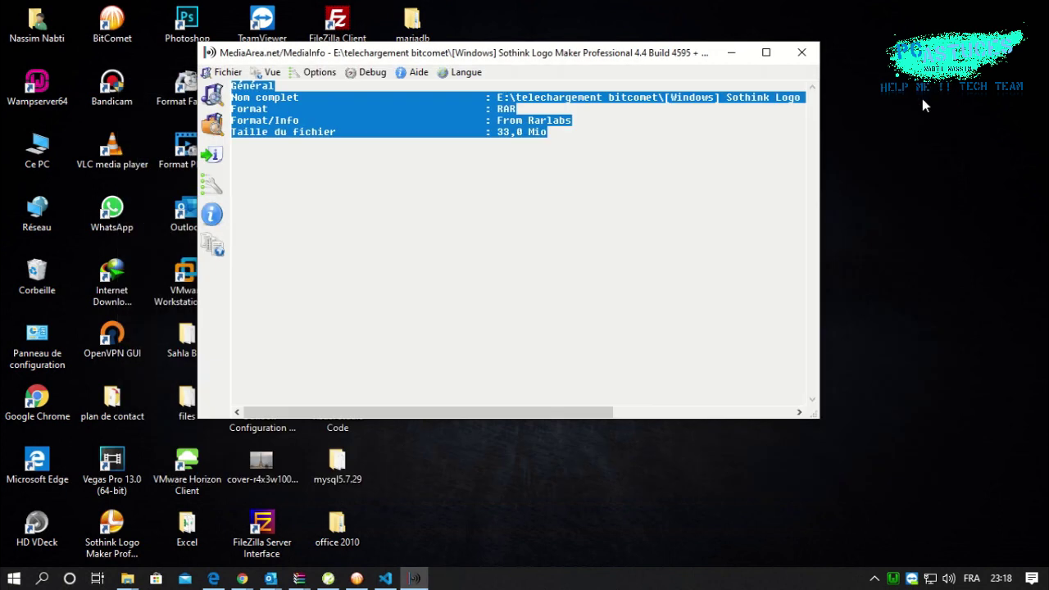
pyautogui.click(731, 51)
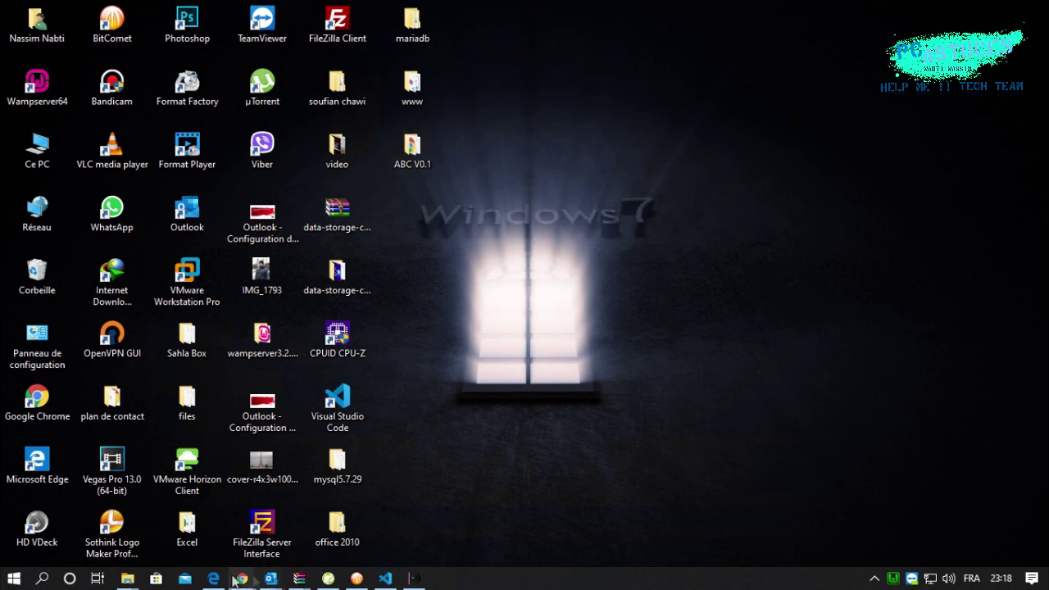
# - Open the NFO file from the telechargement bitcomet folder in its default program, look through the system summary and close it
pyautogui.moveTo(130, 579)
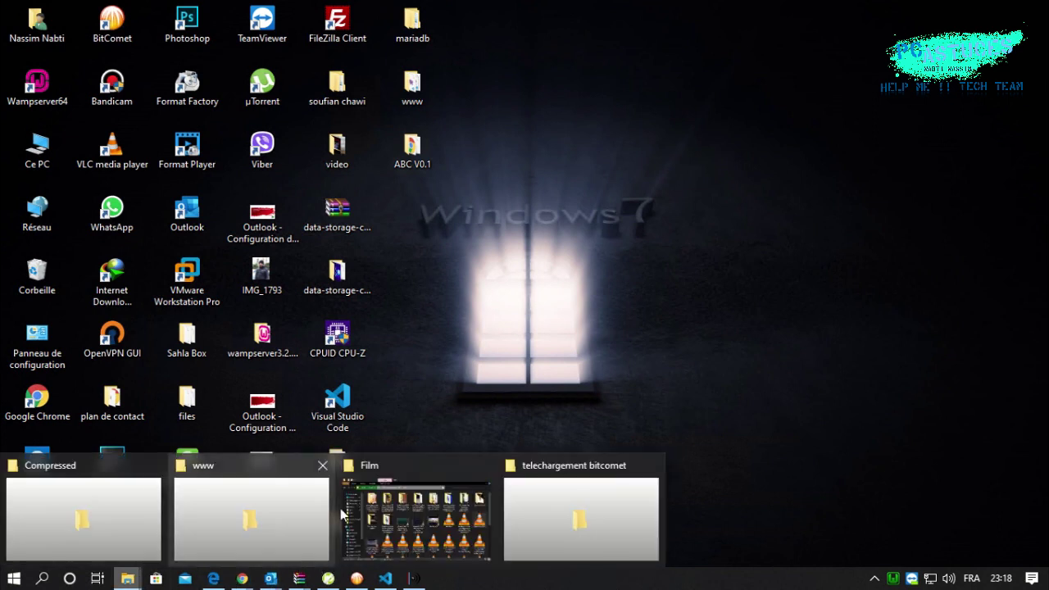
pyautogui.click(594, 499)
pyautogui.doubleClick(615, 228)
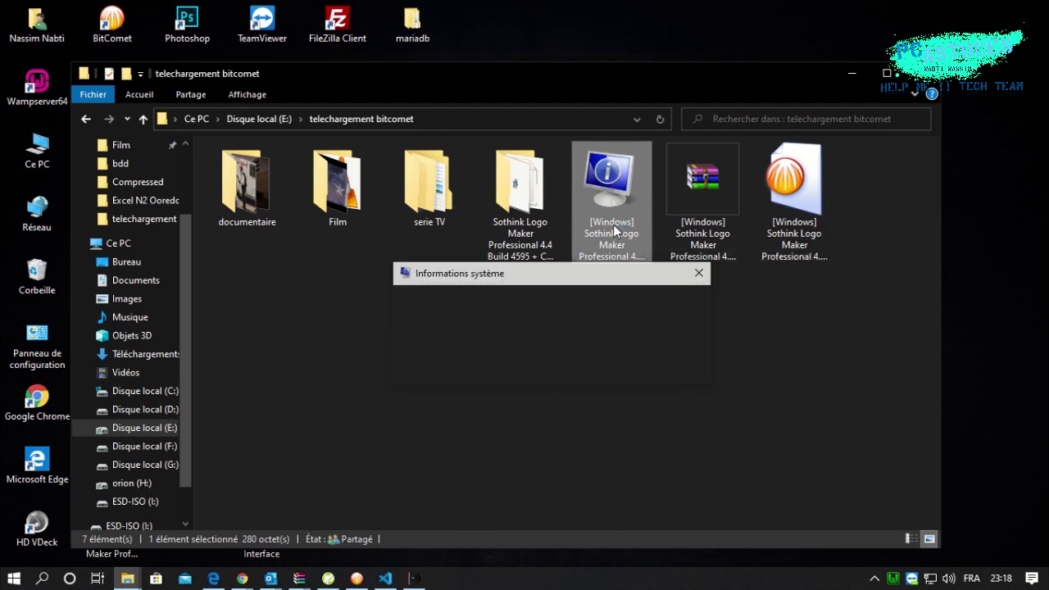
pyautogui.click(665, 366)
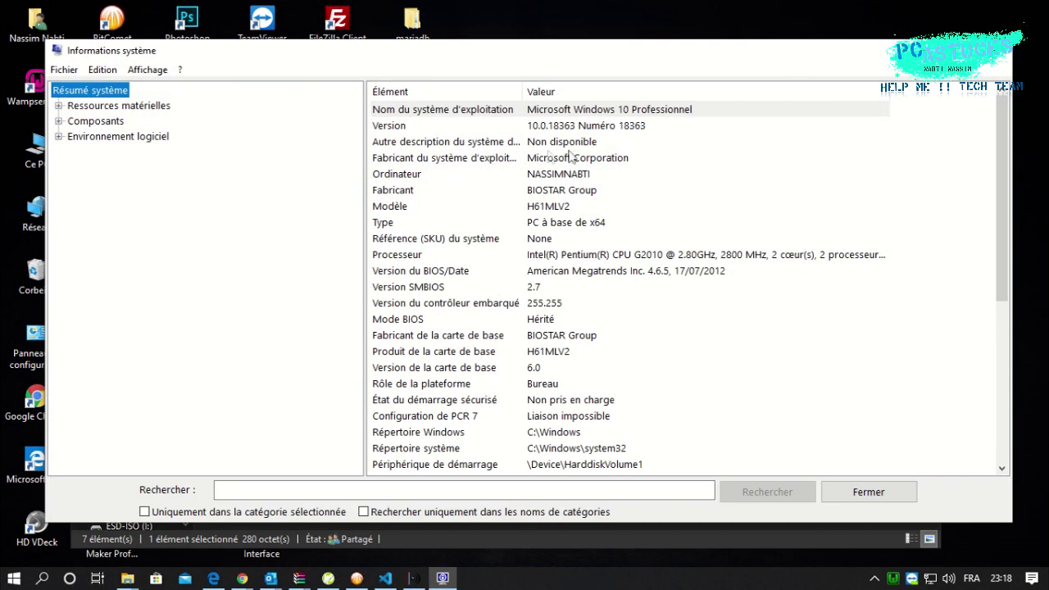
pyautogui.scroll(-2, 611, 198)
pyautogui.scroll(3, 619, 198)
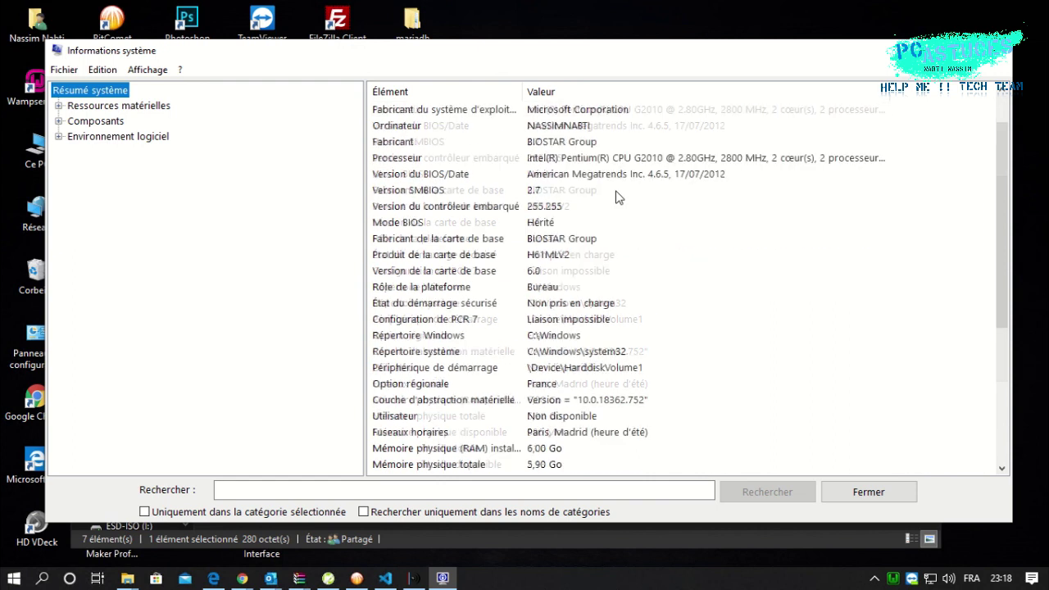
pyautogui.click(868, 492)
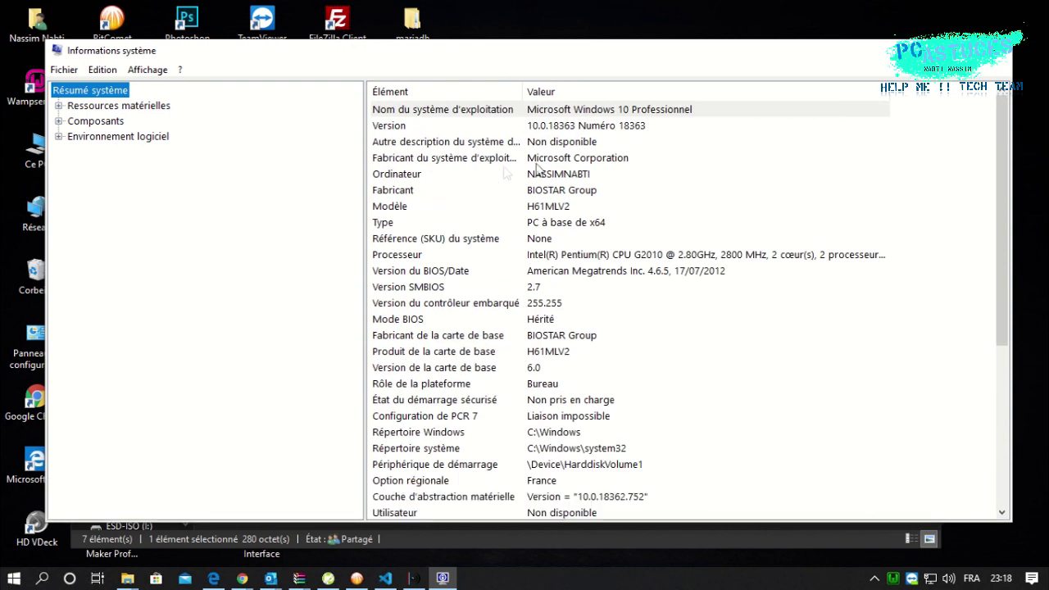
pyautogui.click(996, 50)
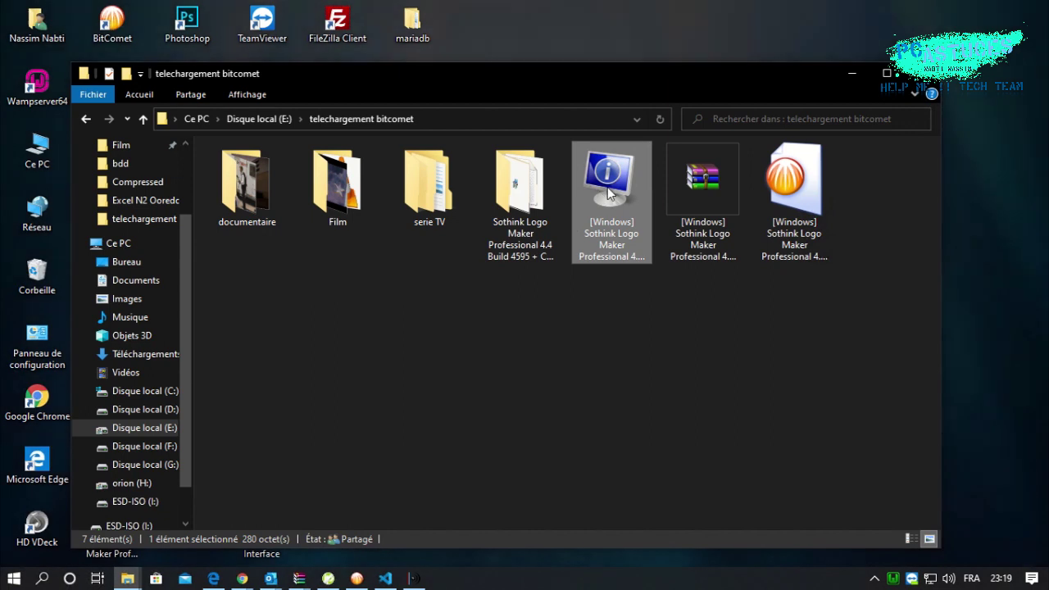
# - Open the NFO file from the folder in Visual Studio Code and enlarge the display by one zoom level
pyautogui.rightClick(609, 189)
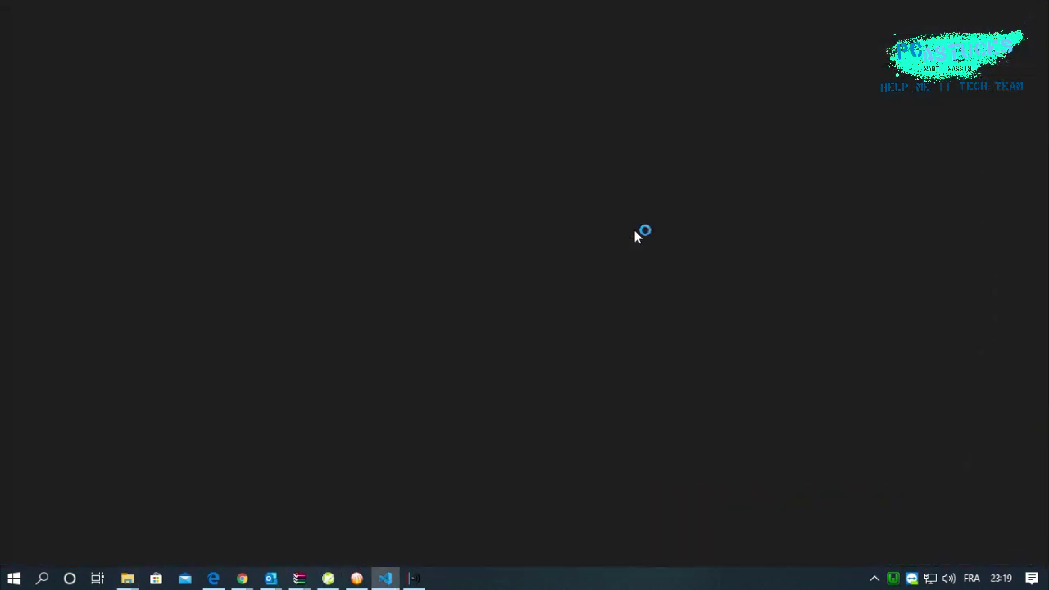
pyautogui.moveTo(393, 114); pyautogui.dragTo(140, 40)
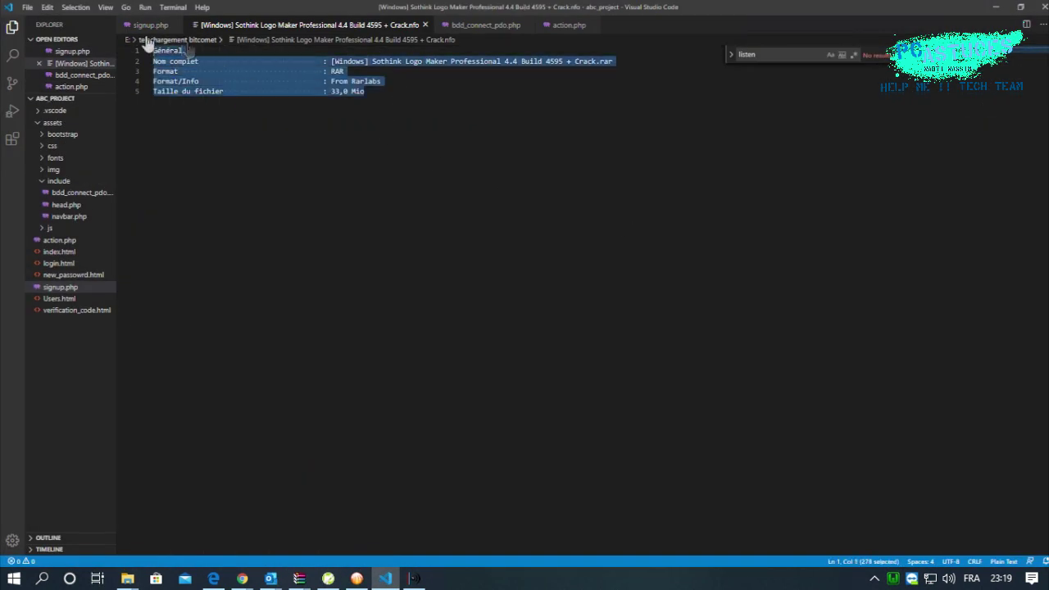
pyautogui.click(243, 170)
pyautogui.click(105, 7)
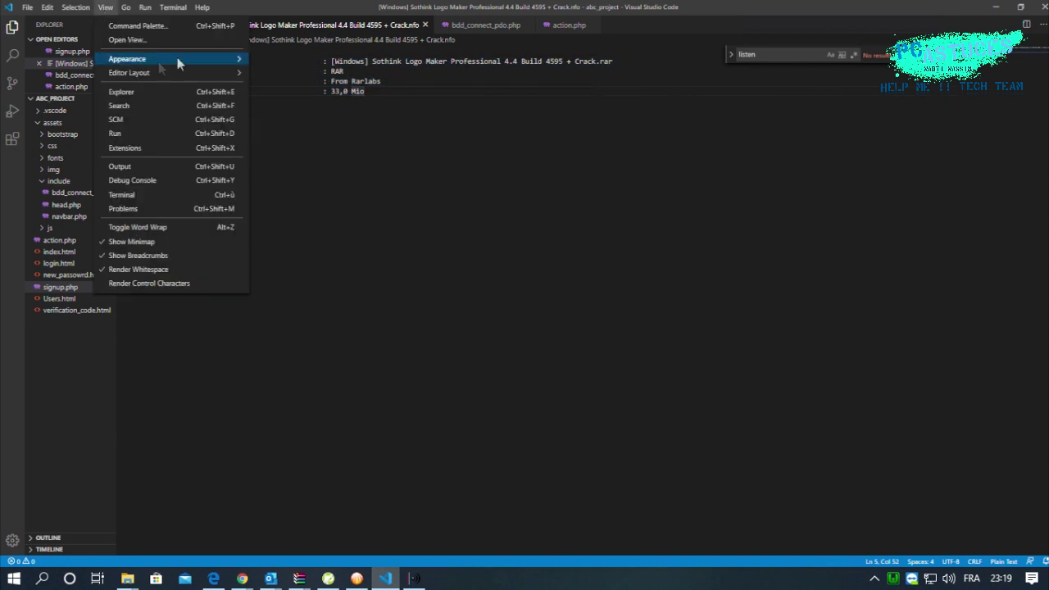
pyautogui.moveTo(178, 64)
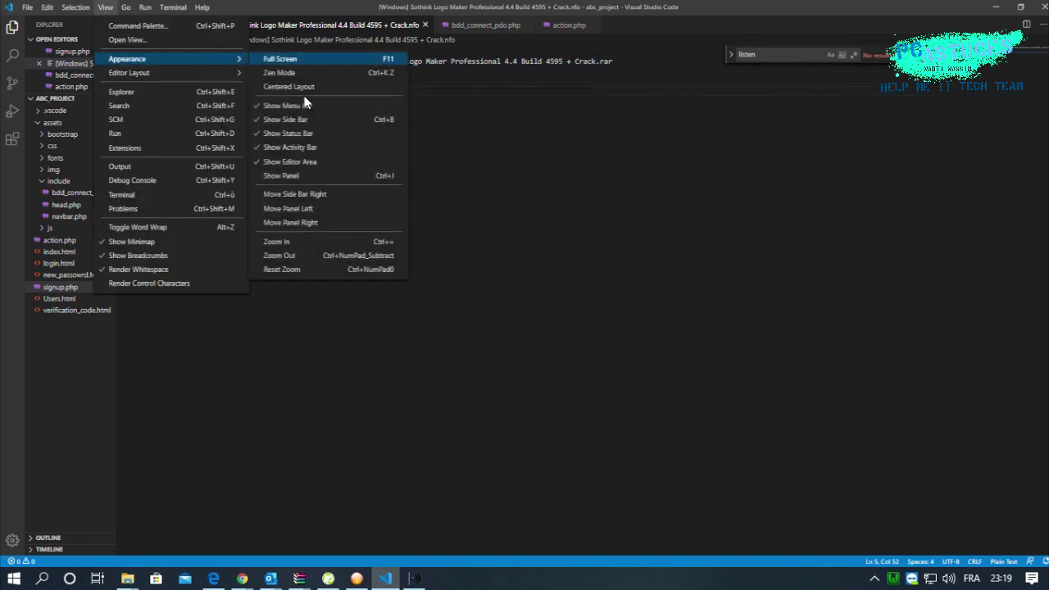
pyautogui.click(340, 241)
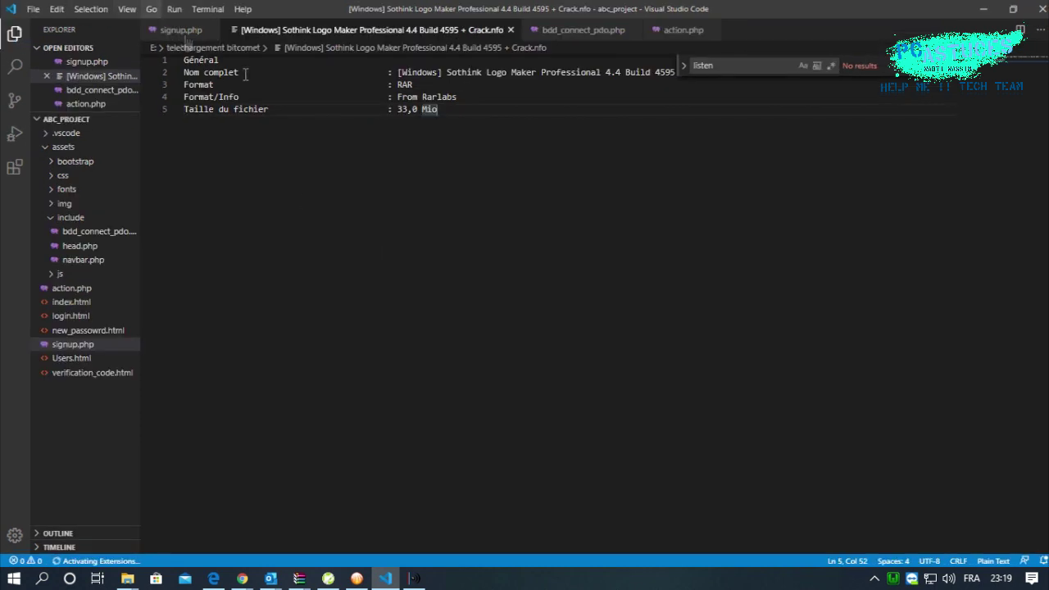
# - Check the five lines of the NFO file, close it in the editor and return to the telechargement bitcomet folder
pyautogui.moveTo(449, 111); pyautogui.dragTo(181, 61)
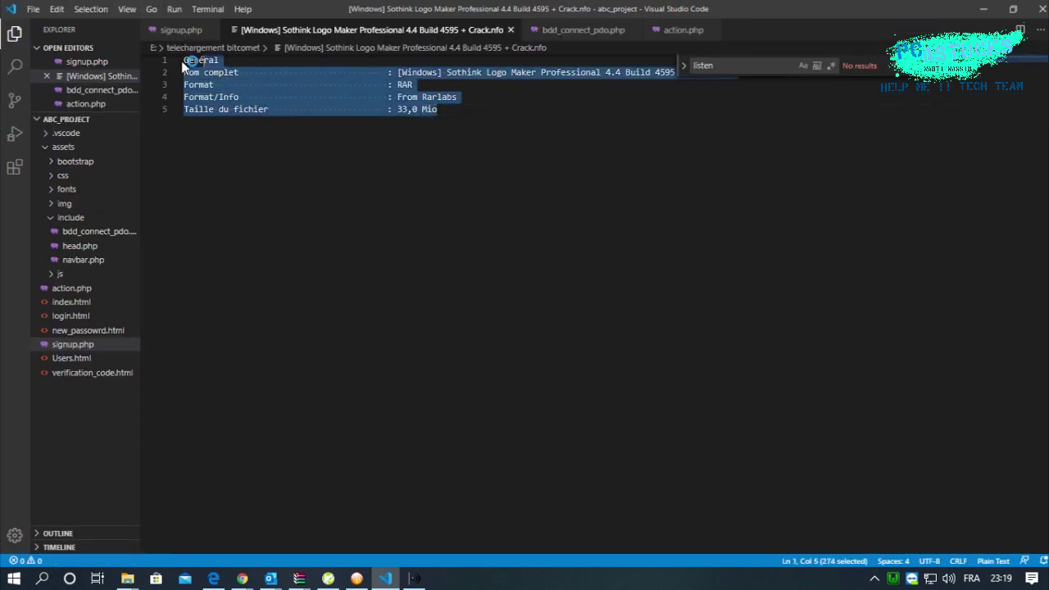
pyautogui.click(377, 136)
pyautogui.press('Escape')
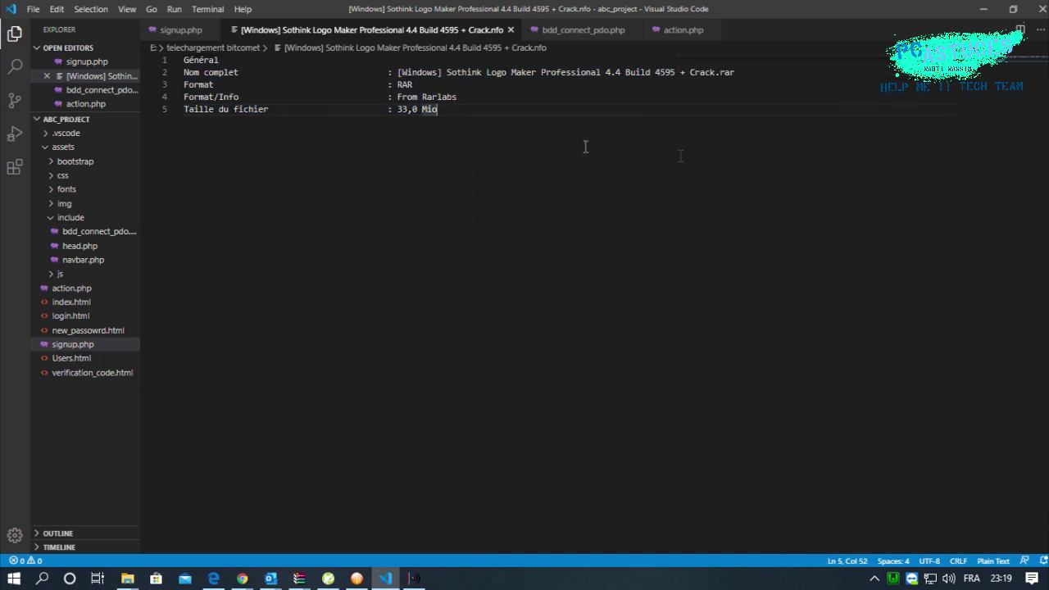
pyautogui.click(510, 31)
pyautogui.hotkey('alt', 'Tab')
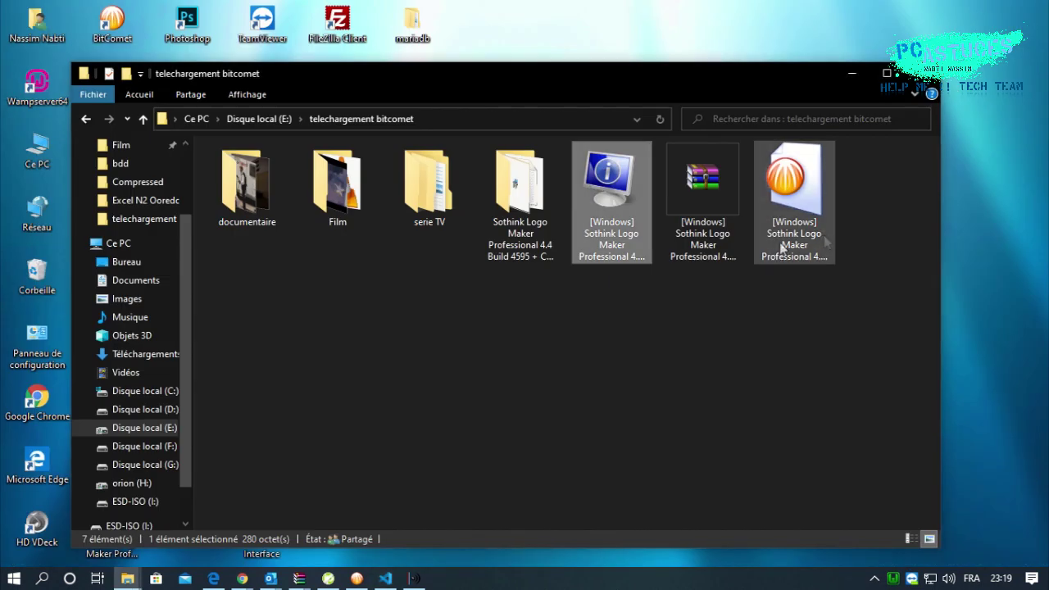
# - Switch to Google Chrome and close the MediaInfo download page to return to the YggTorrent upload form
pyautogui.click(640, 187)
pyautogui.moveTo(242, 579)
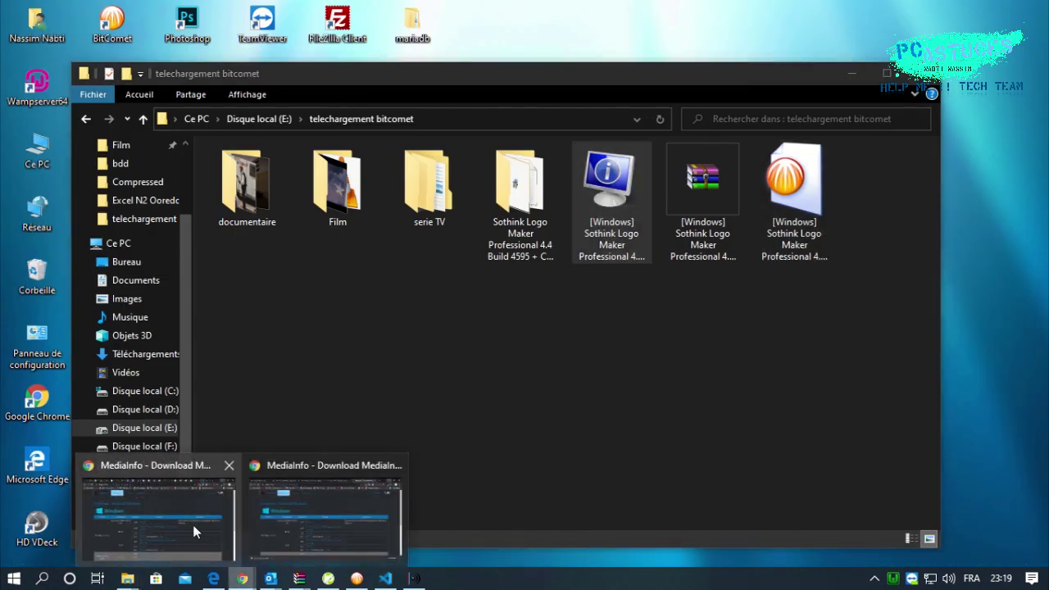
pyautogui.moveTo(230, 529)
pyautogui.click(302, 522)
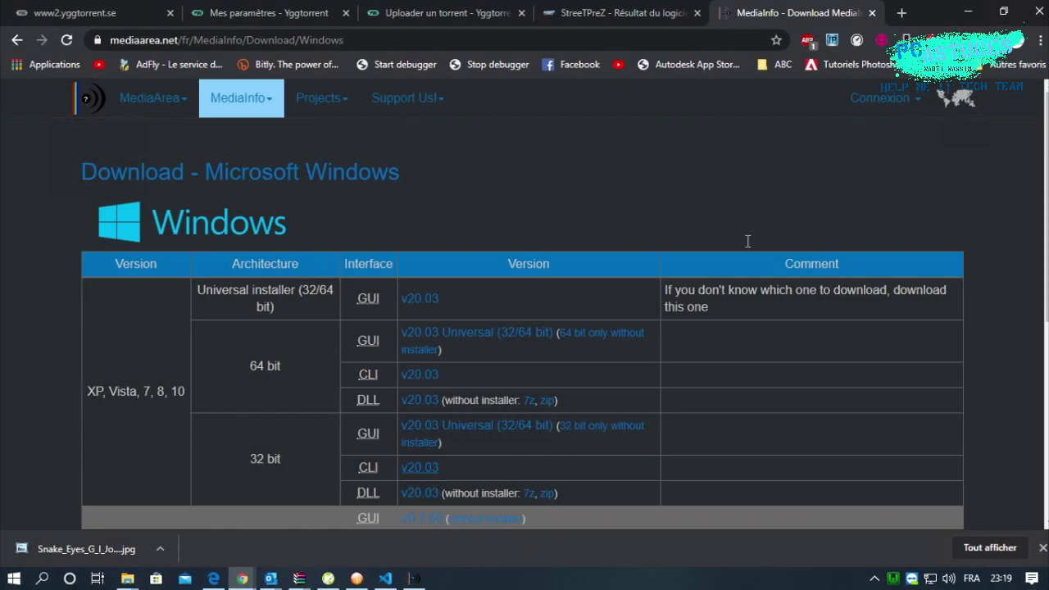
pyautogui.click(871, 13)
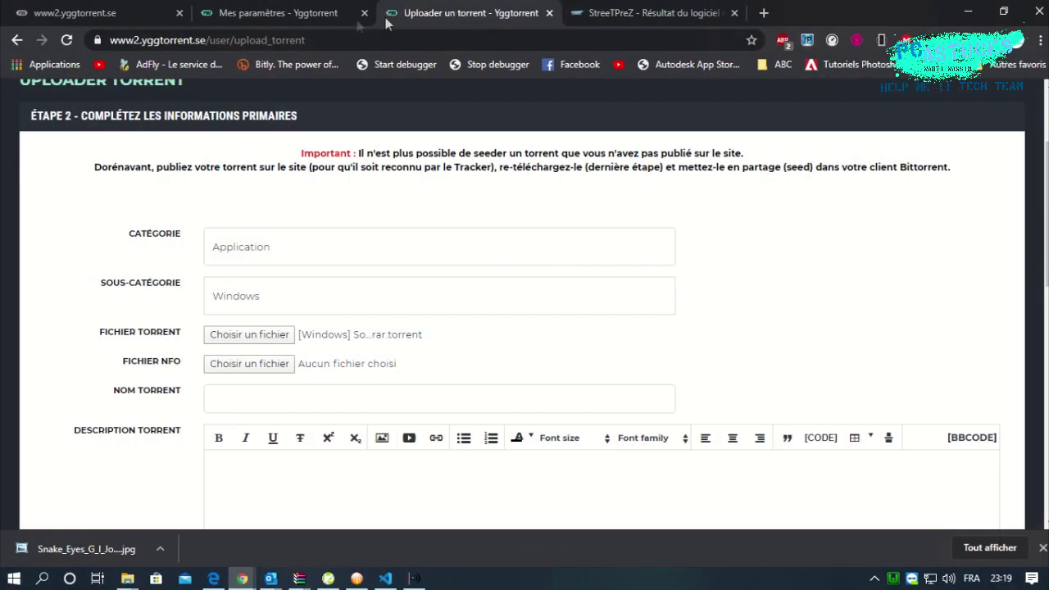
# - Attach [Windows] Sothink Logo Maker Professional 4.4 Build 4595 + Crack.nfo as the upload form's Fichier NFO
pyautogui.click(286, 358)
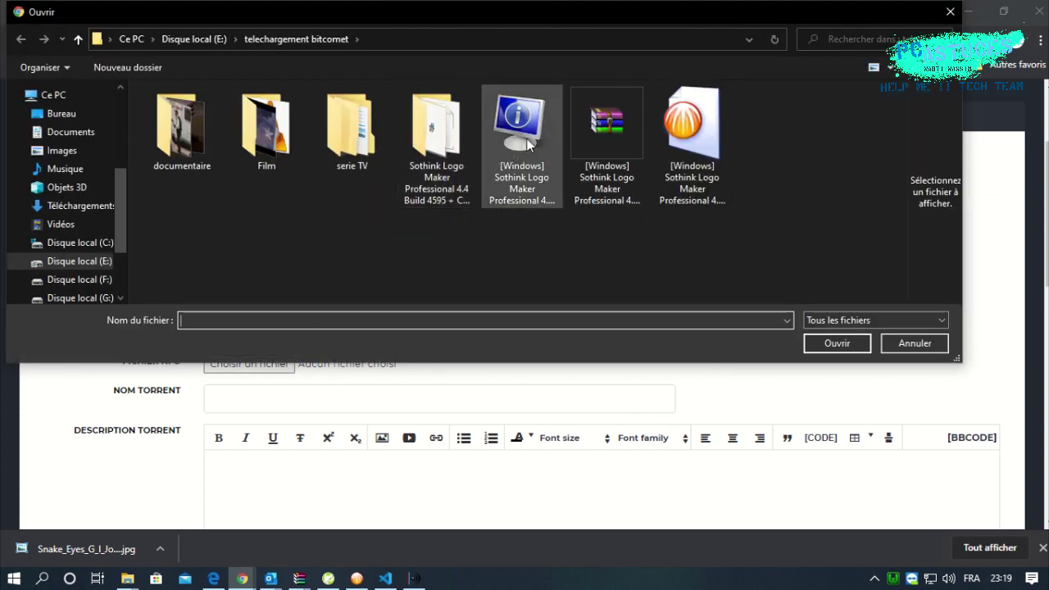
pyautogui.click(525, 144)
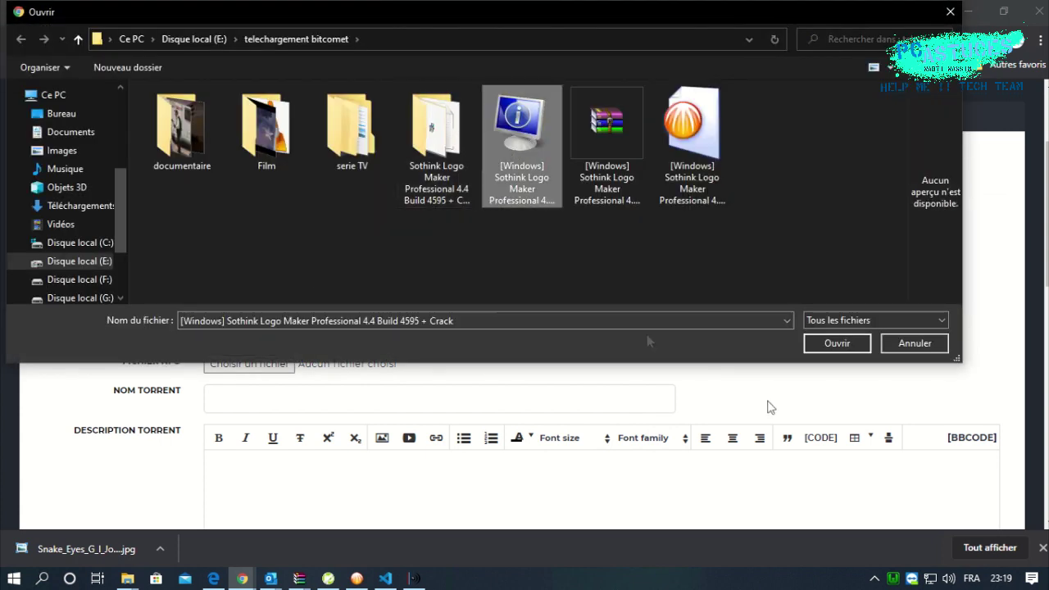
pyautogui.click(837, 344)
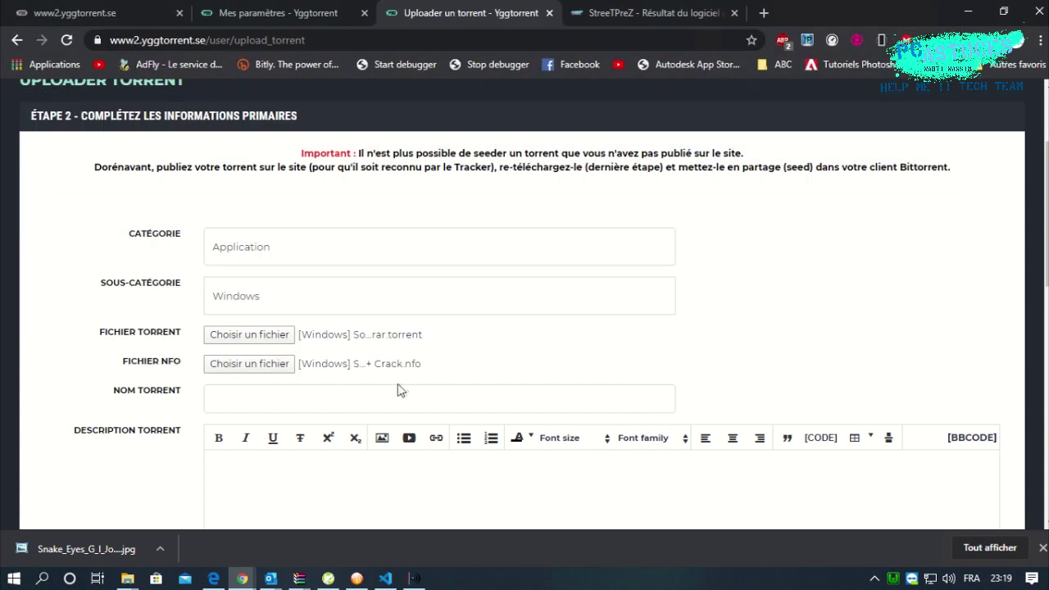
# - Copy the name of the Sothink Logo Maker Professional WinRAR archive from the telechargement bitcomet folder
pyautogui.click(400, 399)
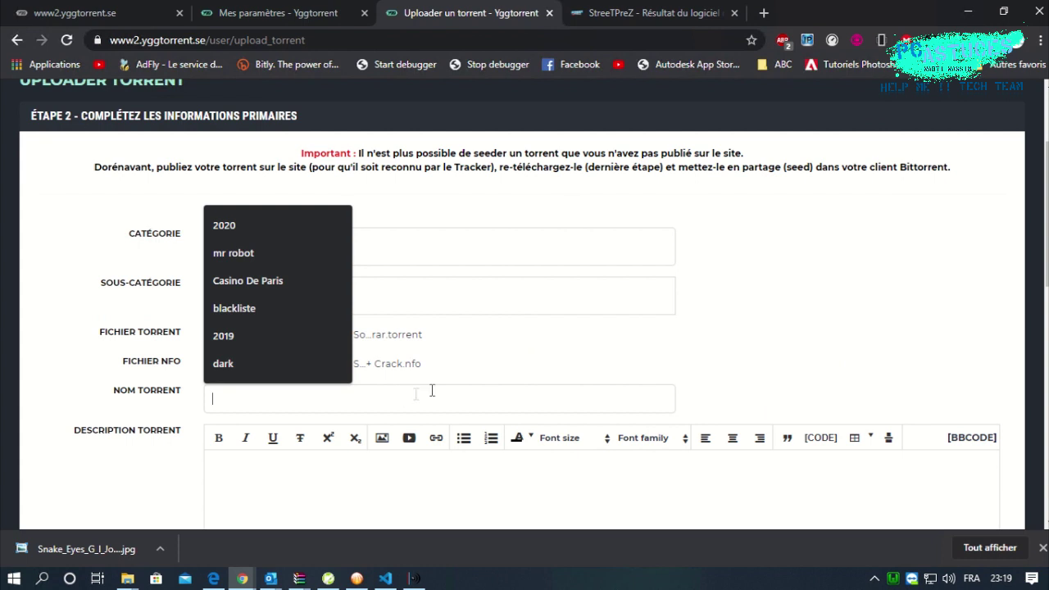
pyautogui.moveTo(235, 583)
pyautogui.click(127, 579)
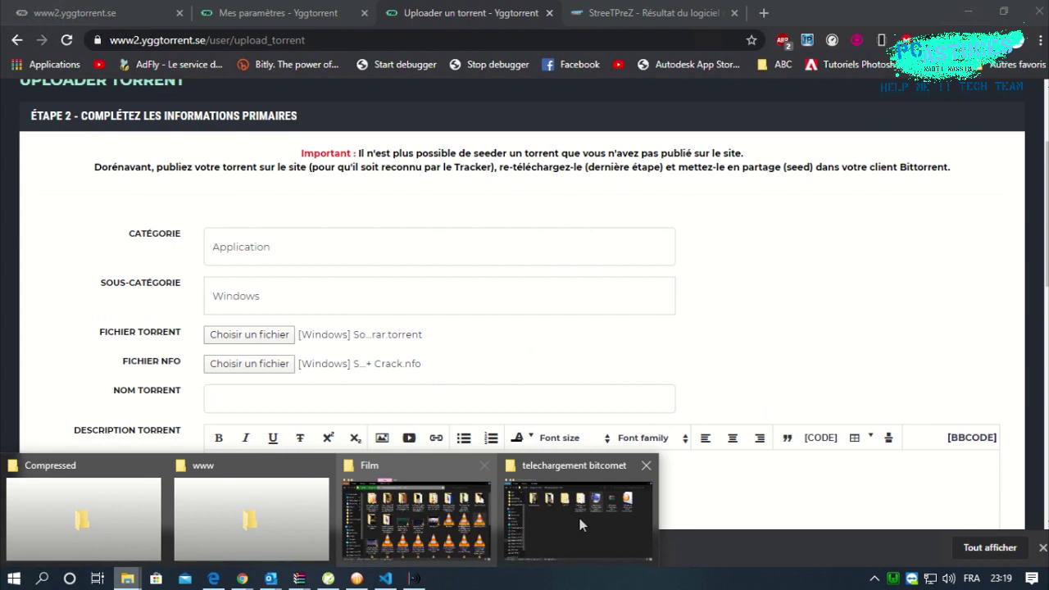
pyautogui.click(580, 518)
pyautogui.click(714, 256)
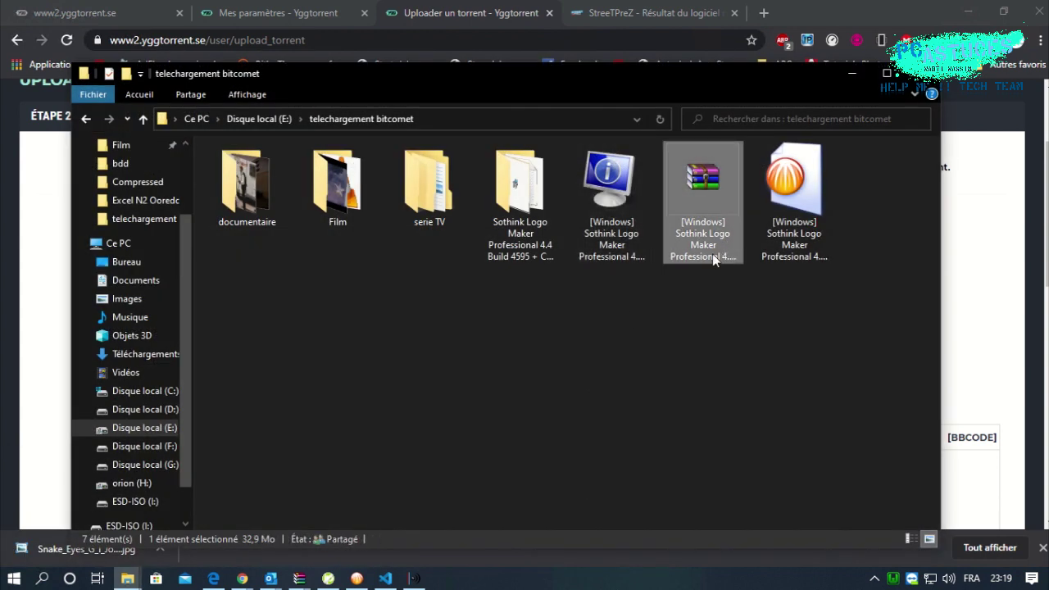
pyautogui.click(712, 253)
pyautogui.hotkey('ctrl', 'c')
pyautogui.click(696, 331)
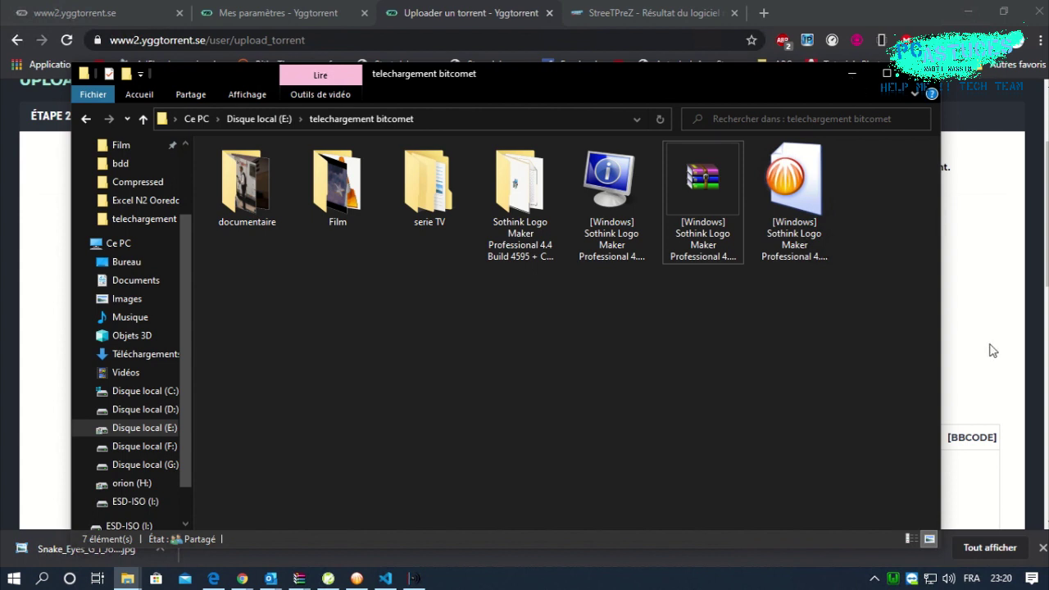
# - Return to the upload form and enter [Windows] Sothink Logo Maker Professional 4.4 Build 4595 + Crack as the Nom torrent
pyautogui.click(852, 82)
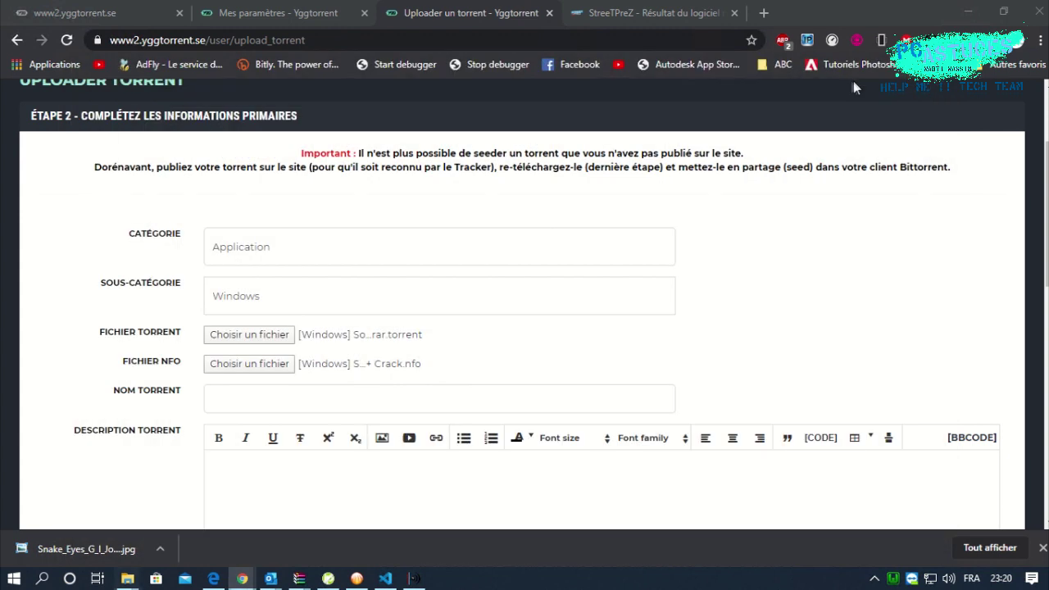
pyautogui.click(355, 409)
pyautogui.hotkey('ctrl', 'v')
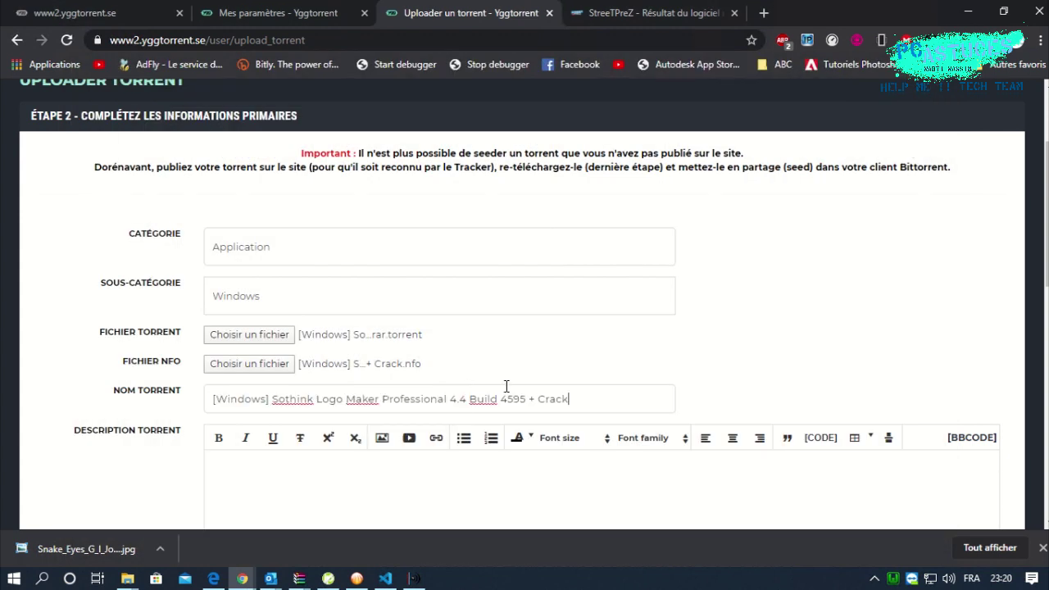
# - Look over the remaining upload form fields and place the cursor in the Description torrent editor
pyautogui.scroll(-2, 828, 373)
pyautogui.scroll(-2, 761, 352)
pyautogui.scroll(2, 672, 335)
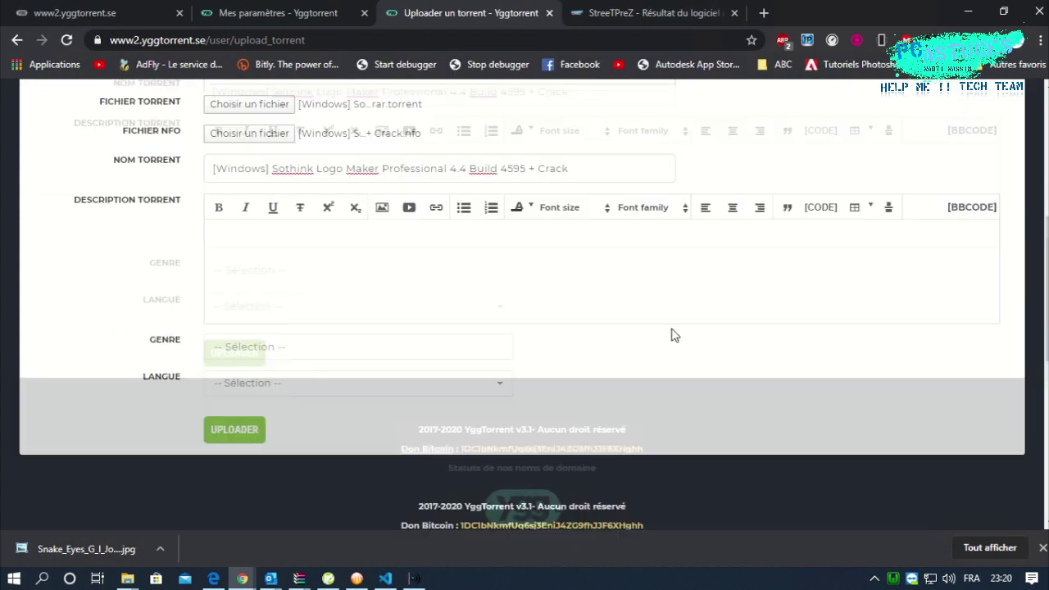
pyautogui.click(636, 292)
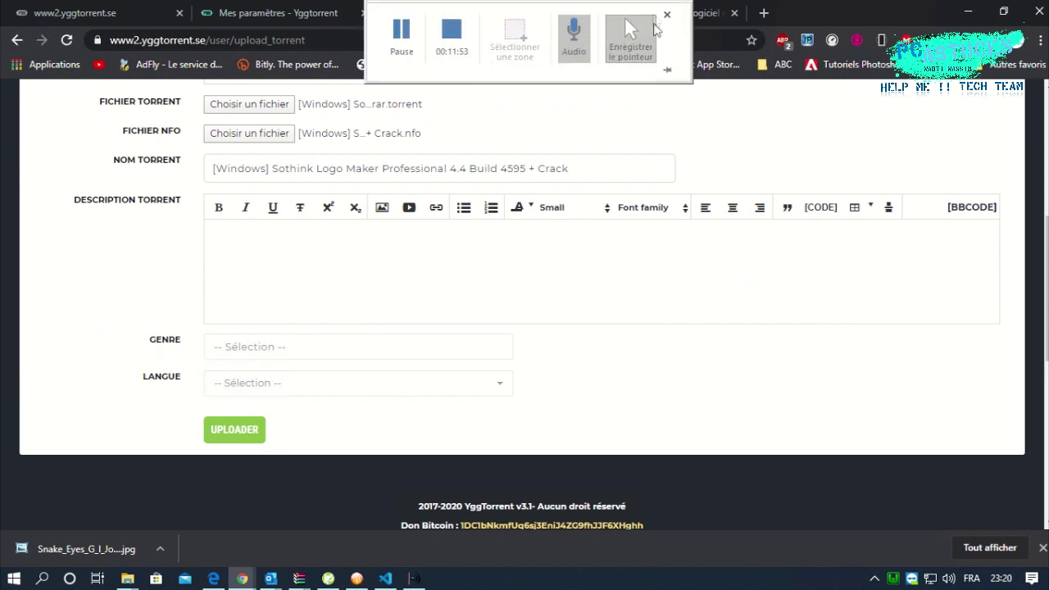
# - Copy the Forum / Tracker code of the Sothink Logo Maker Professional presentation on StreeTPreZ and review the presentation's contents
pyautogui.click(698, 17)
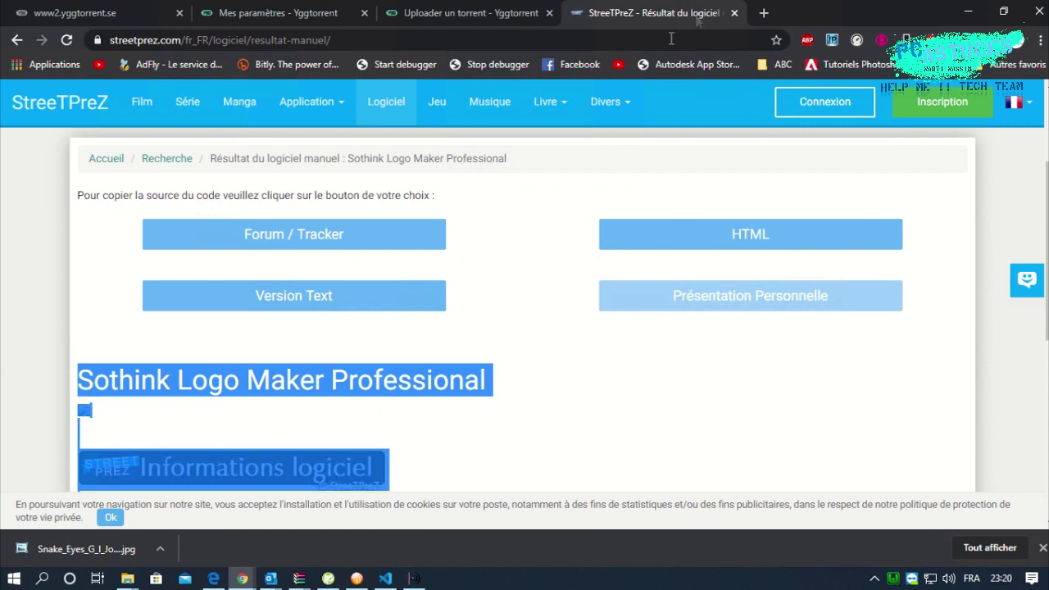
pyautogui.click(503, 367)
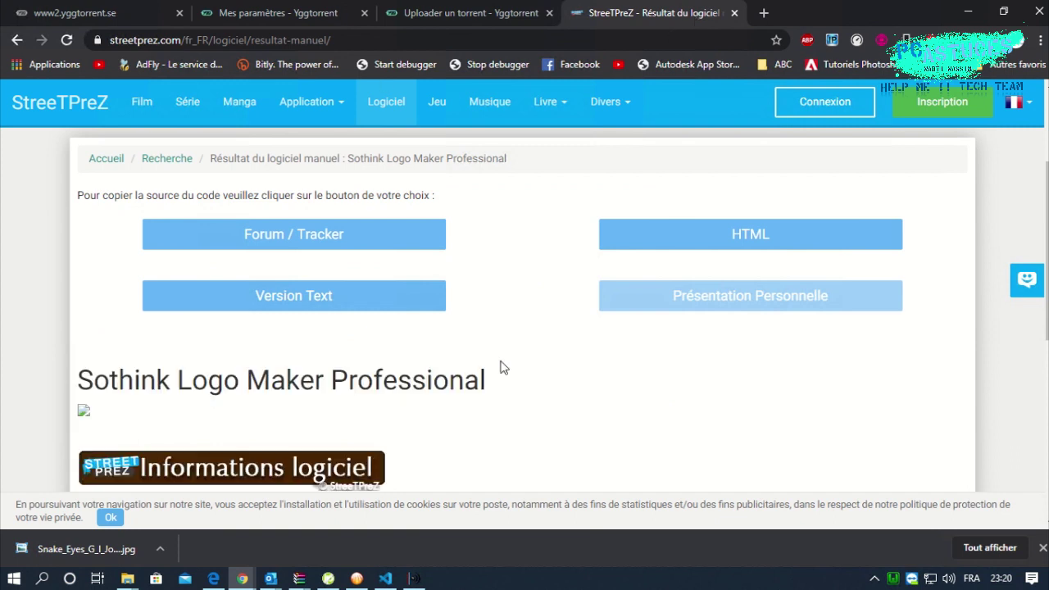
pyautogui.scroll(-2, 503, 367)
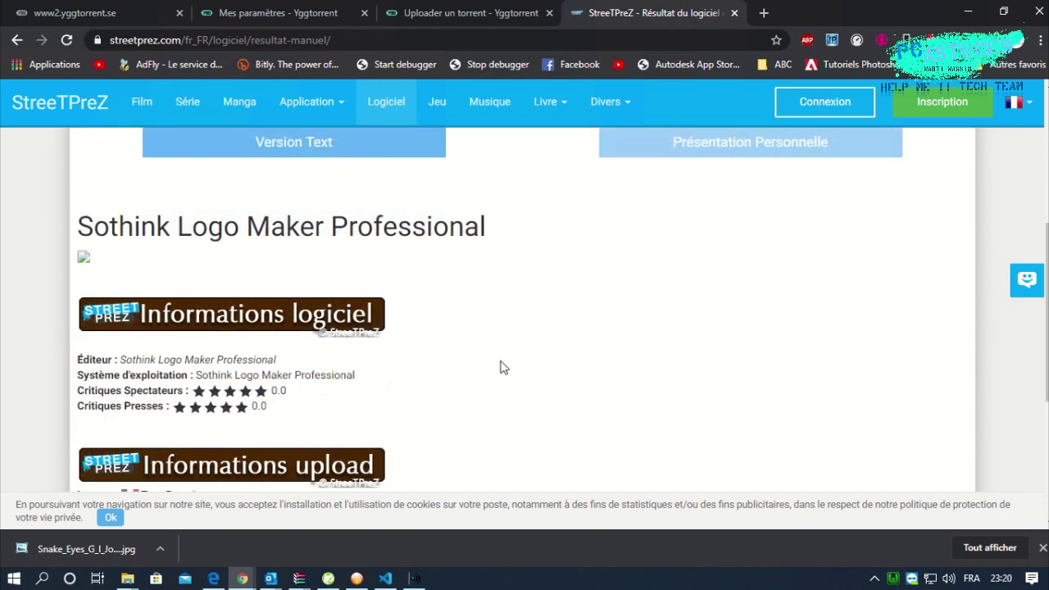
pyautogui.scroll(3, 501, 367)
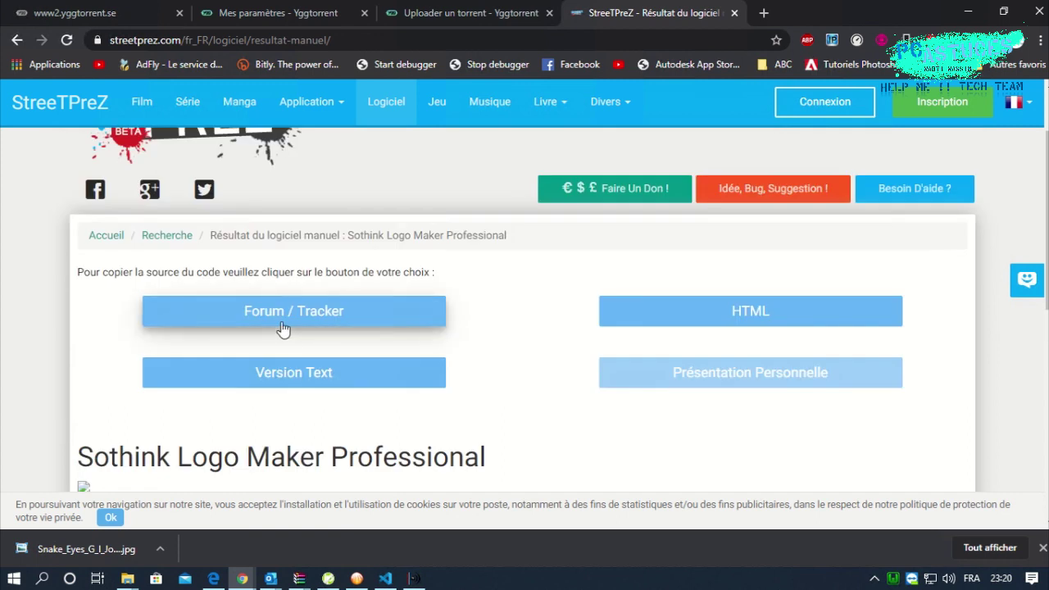
pyautogui.click(370, 326)
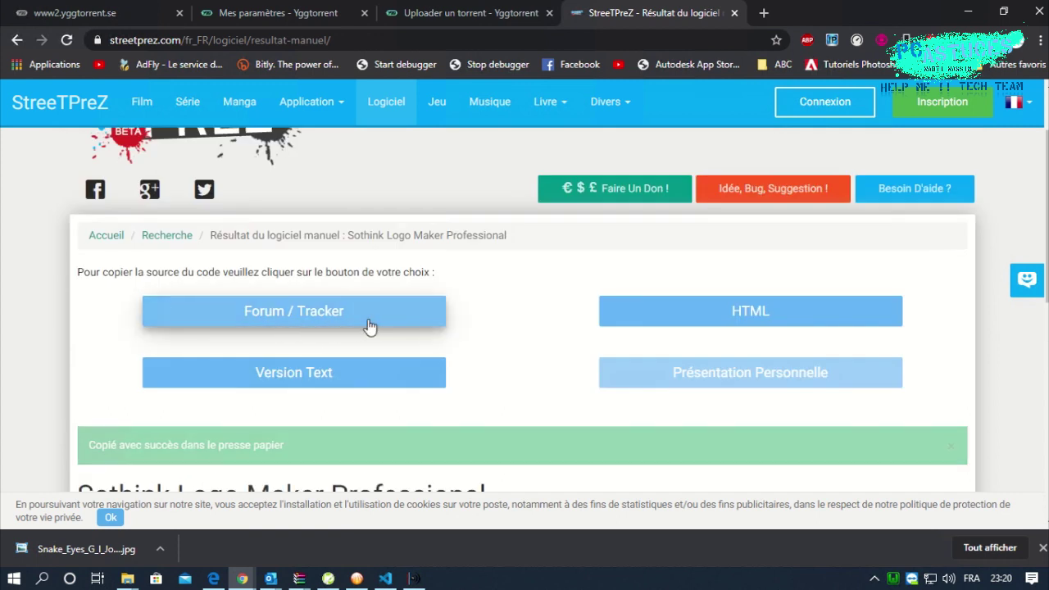
pyautogui.scroll(-2, 454, 312)
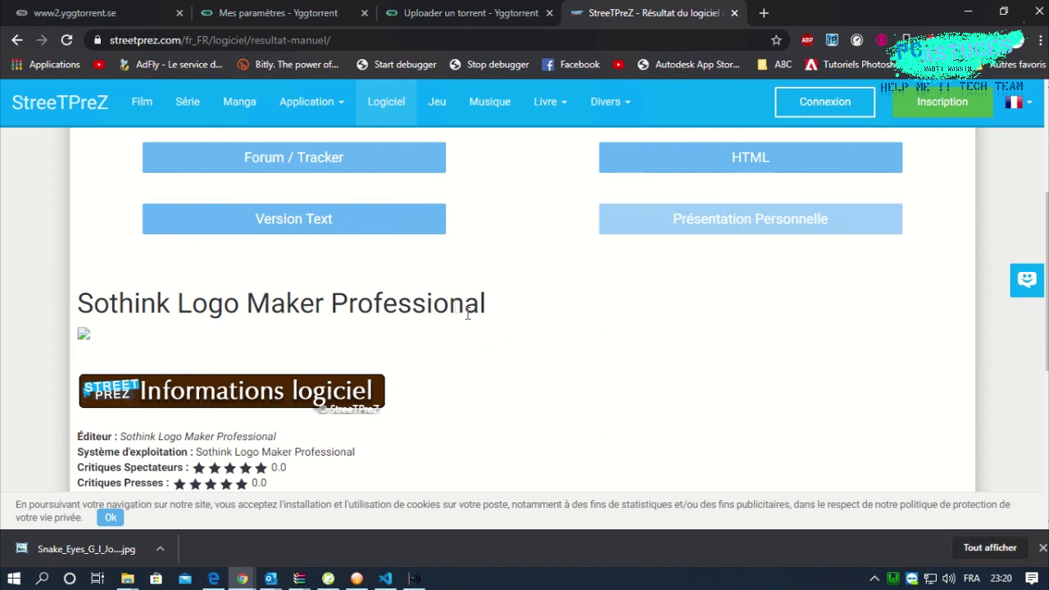
pyautogui.scroll(-5, 488, 320)
pyautogui.scroll(5, 489, 320)
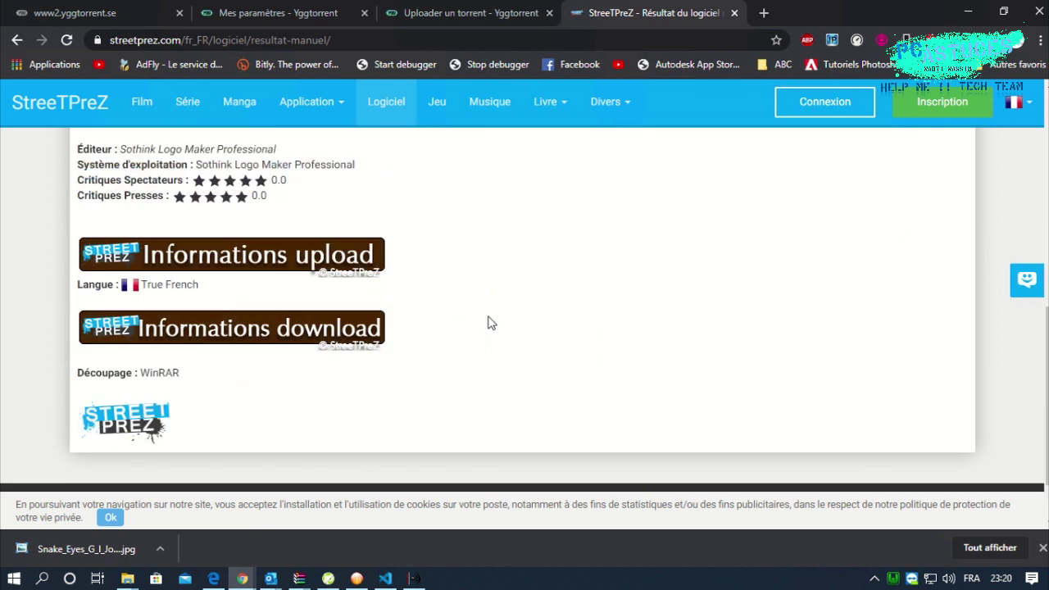
pyautogui.scroll(3, 488, 323)
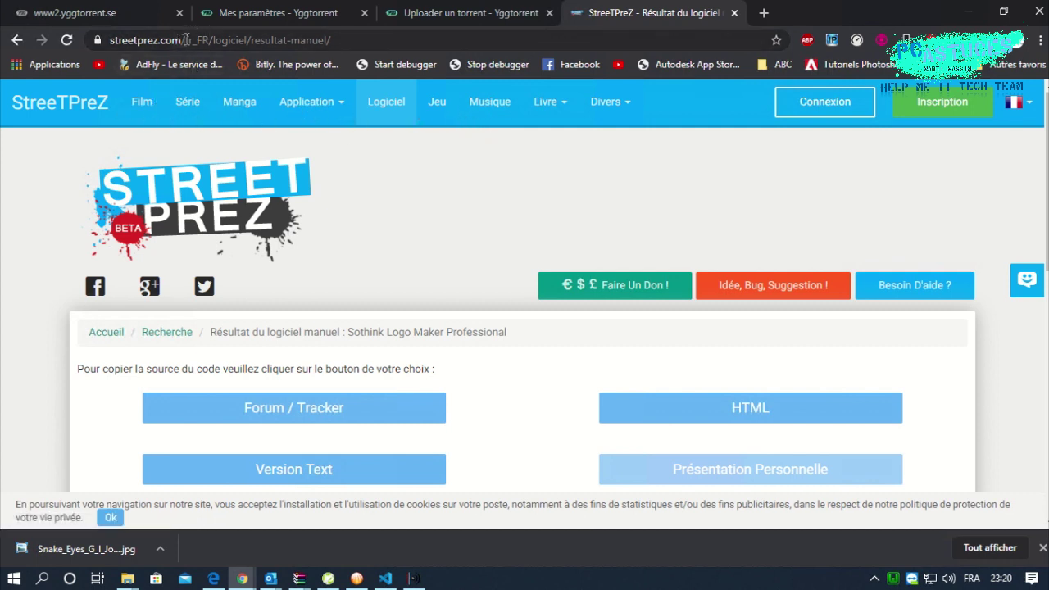
# - Go to the streetprez.com home page and look over its introduction to the presentation generator
pyautogui.moveTo(184, 39); pyautogui.dragTo(475, 39)
pyautogui.press('BackSpace')
pyautogui.press('Return')
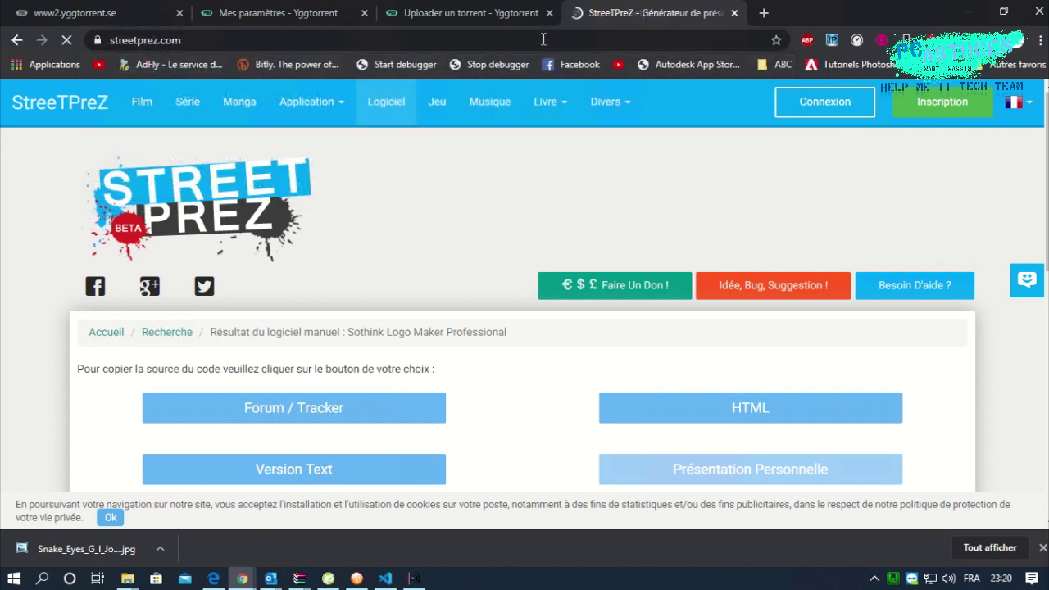
pyautogui.scroll(-3, 440, 202)
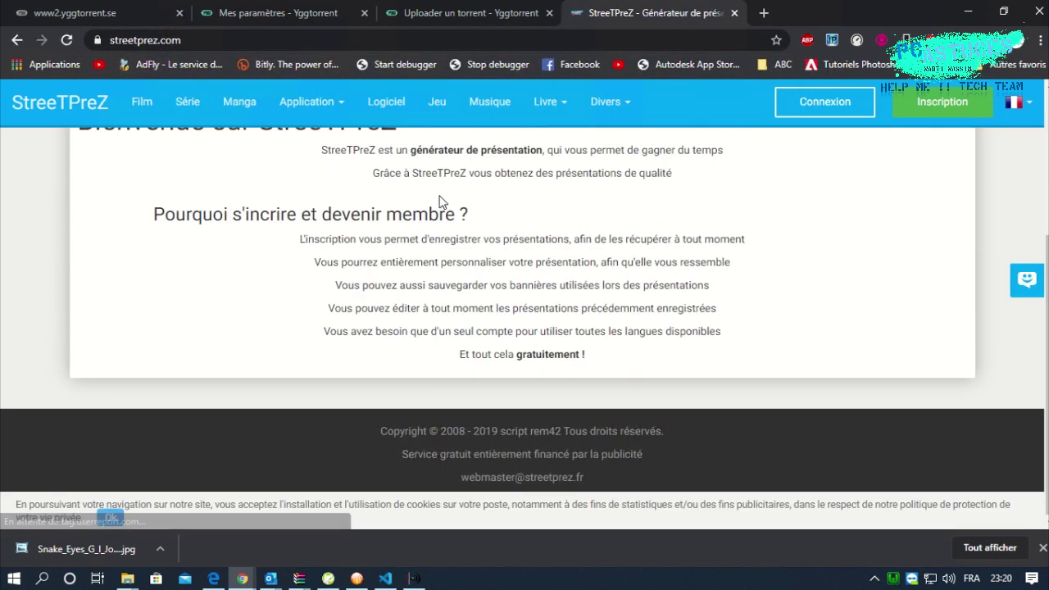
pyautogui.scroll(2, 440, 202)
pyautogui.scroll(1, 440, 202)
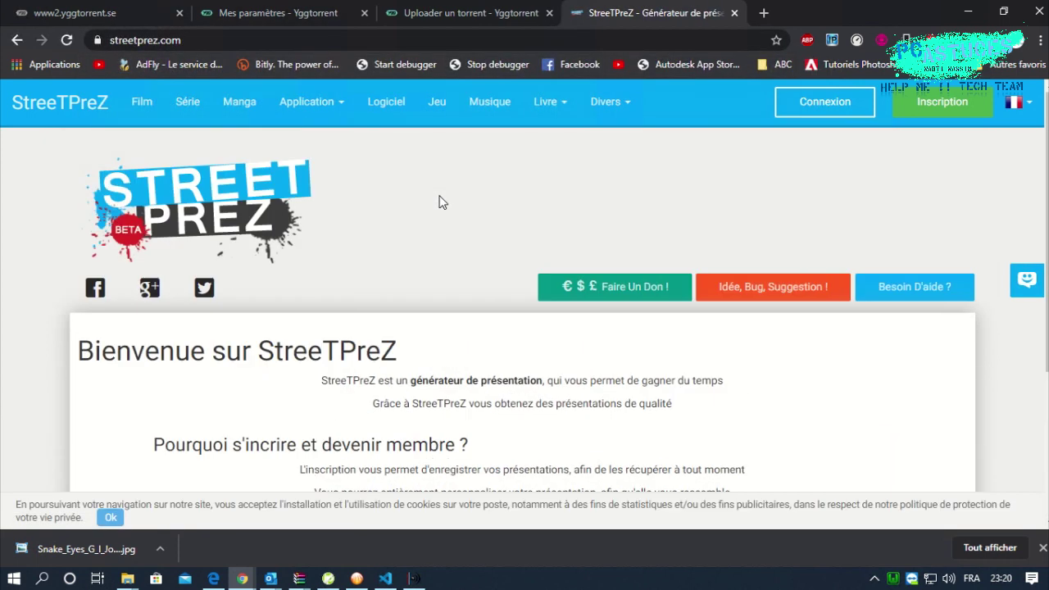
# - Open StreeTPreZ's film presentation search and search Allocine for bad boys
pyautogui.click(145, 106)
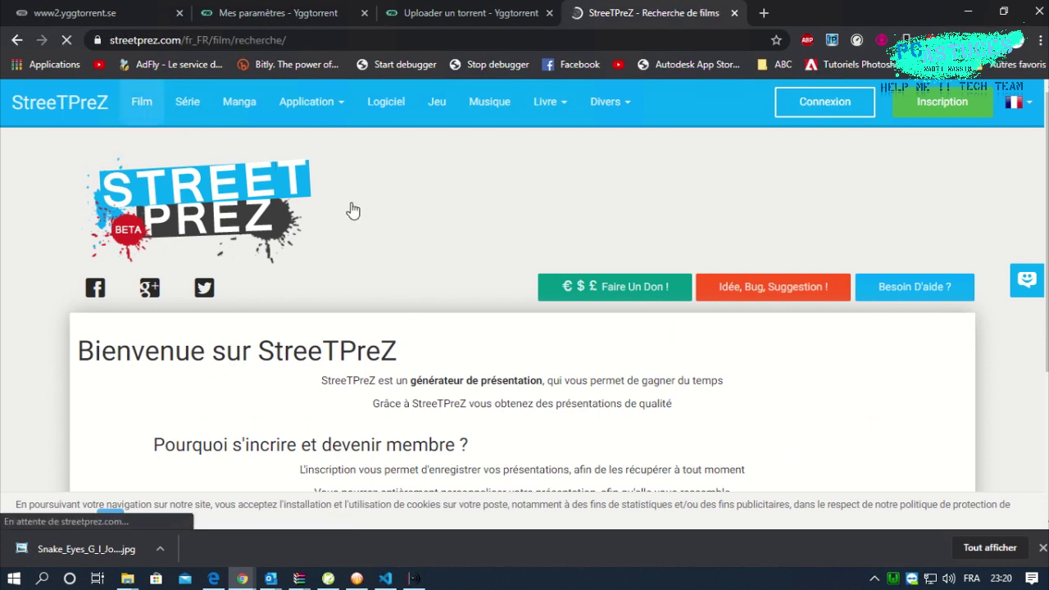
pyautogui.scroll(-3, 361, 242)
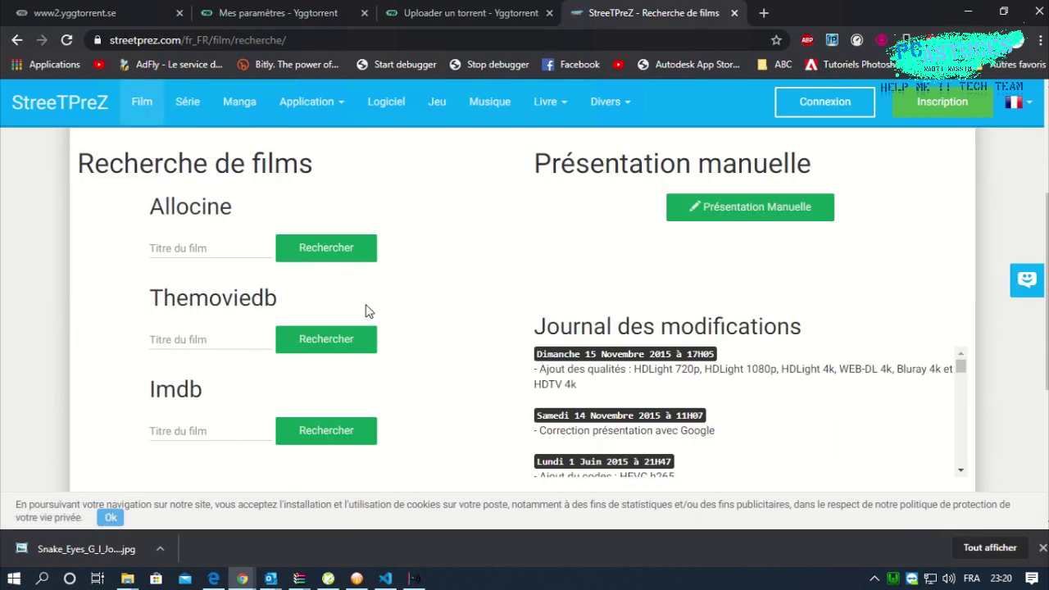
pyautogui.click(224, 248)
pyautogui.write('bad boys')
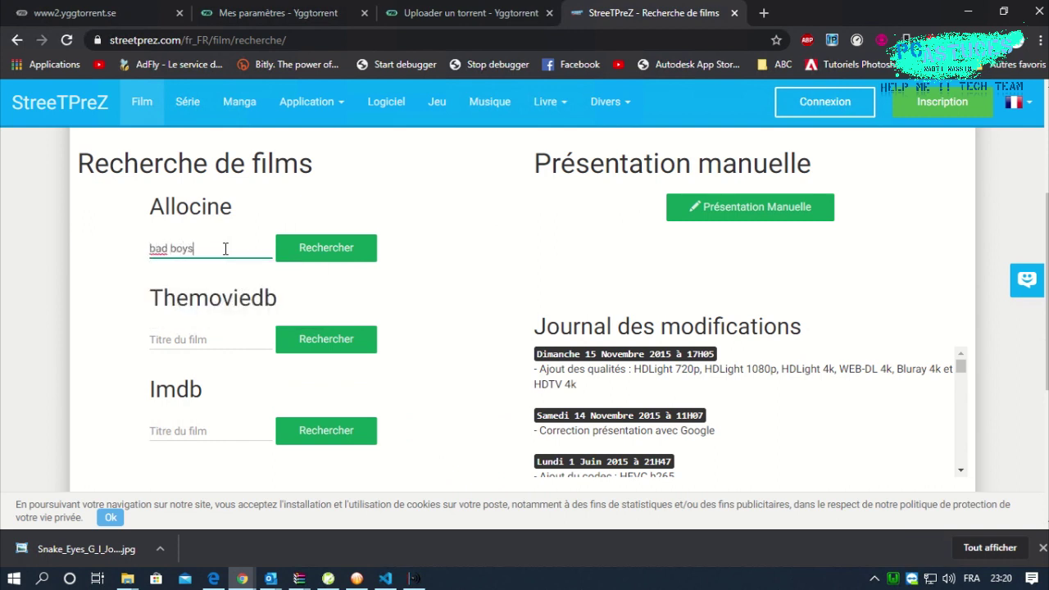
pyautogui.click(319, 251)
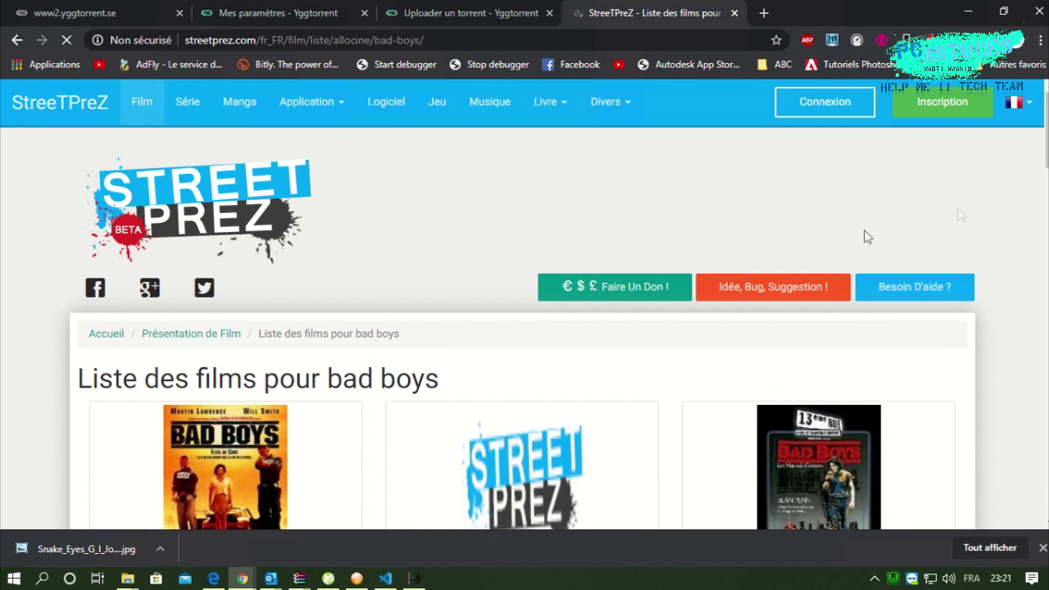
# - Find Bad Boys For Life in the list of films and choose it for the presentation
pyautogui.scroll(-2, 869, 226)
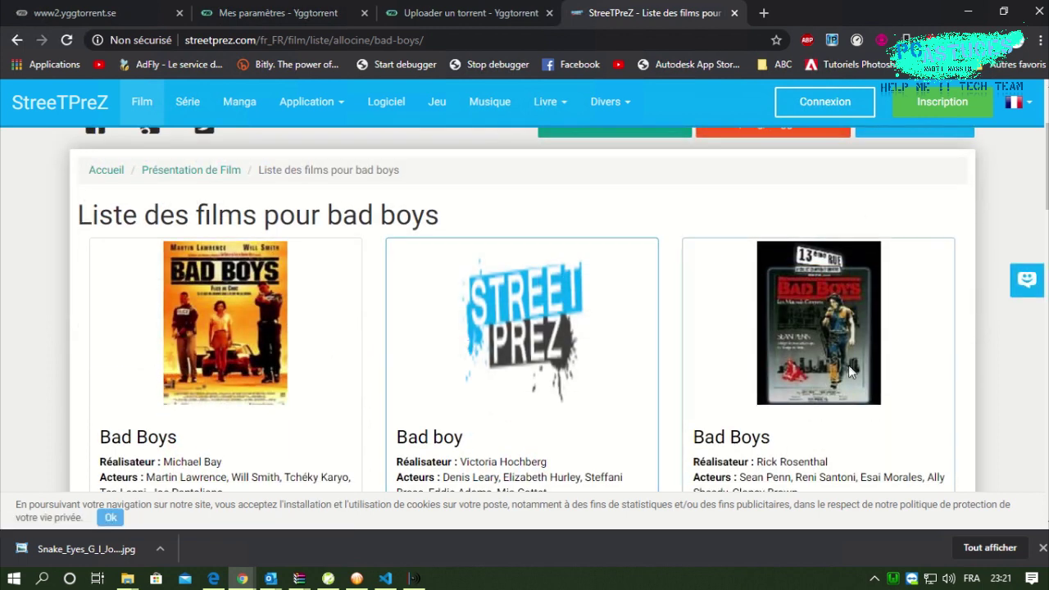
pyautogui.scroll(-1, 850, 364)
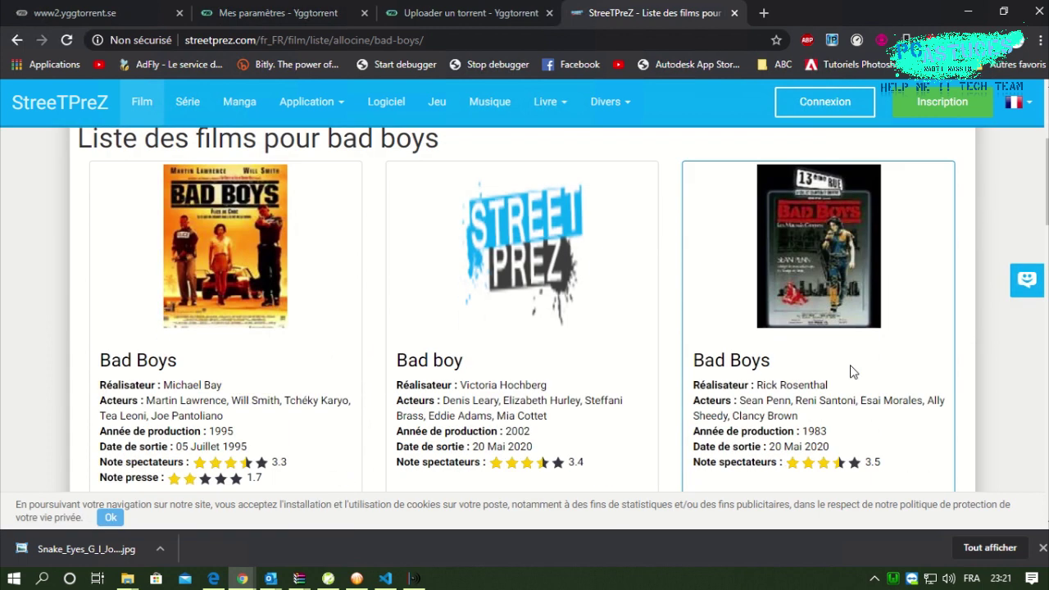
pyautogui.scroll(-1, 851, 371)
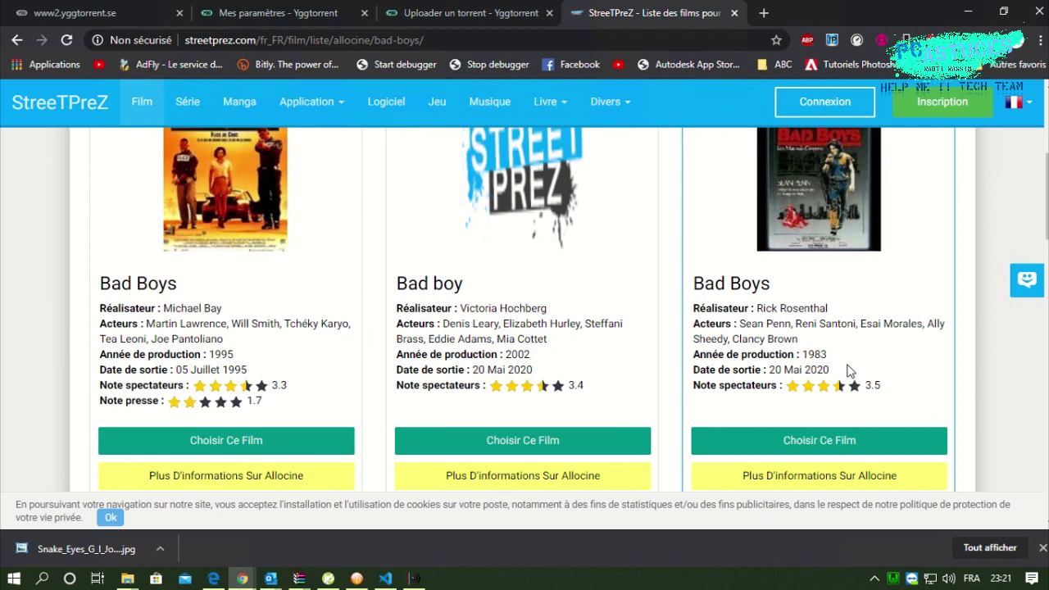
pyautogui.scroll(1, 845, 361)
pyautogui.scroll(-3, 227, 287)
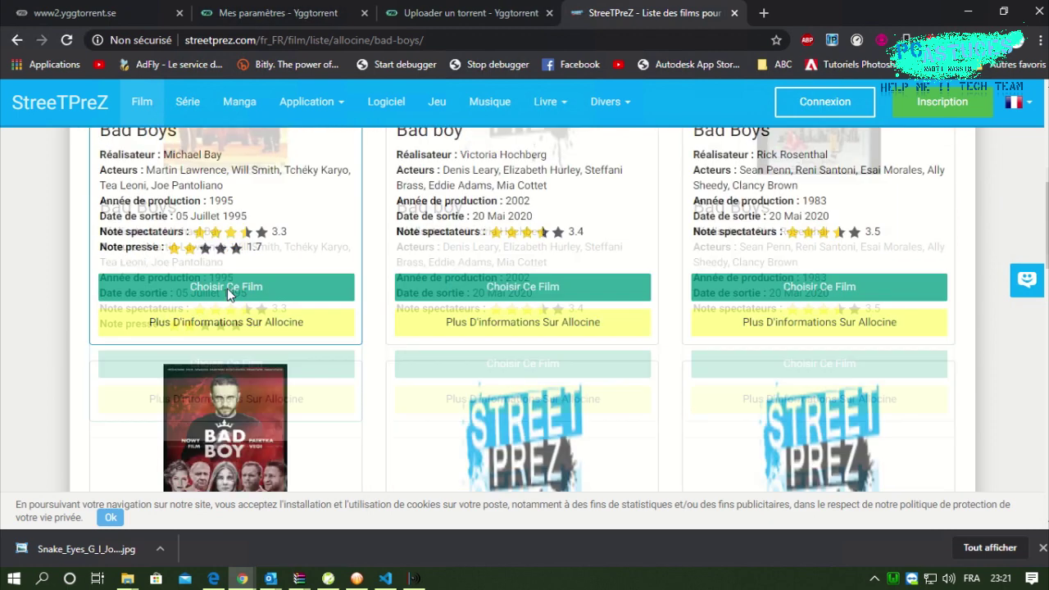
pyautogui.scroll(-2, 227, 295)
pyautogui.scroll(-3, 304, 320)
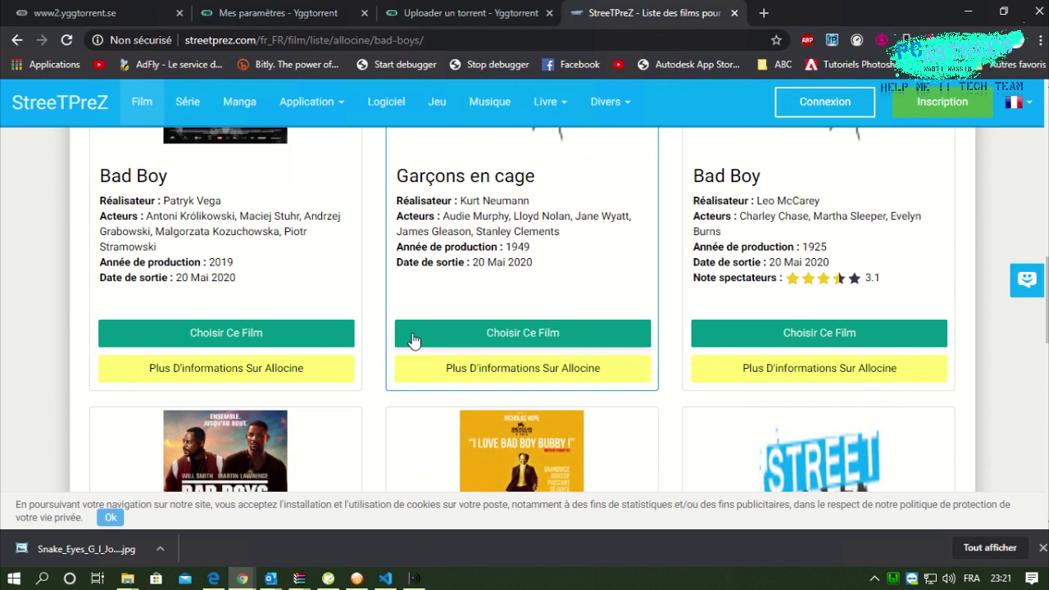
pyautogui.scroll(-3, 412, 341)
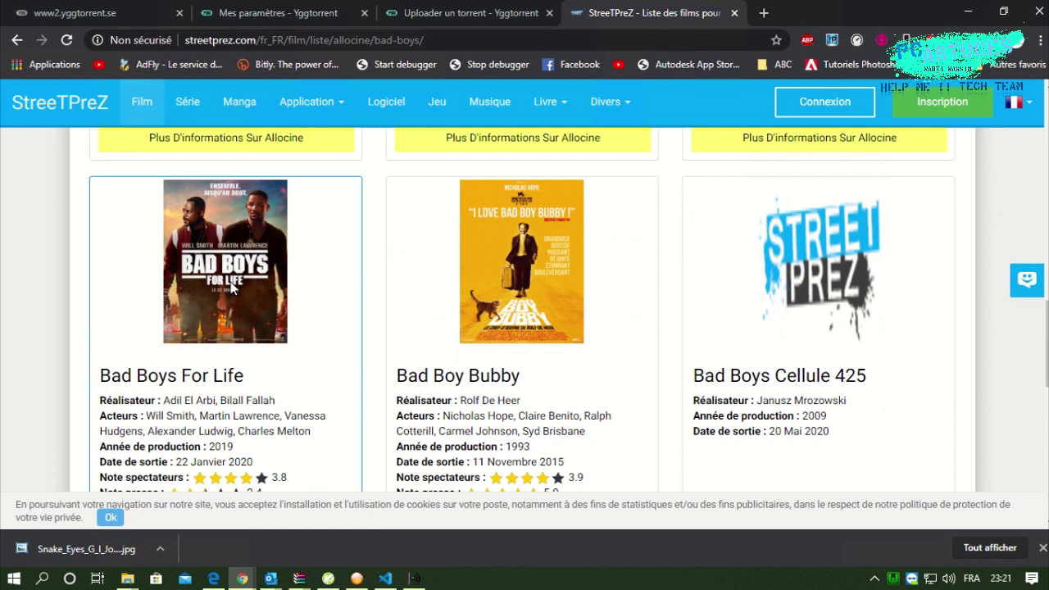
pyautogui.scroll(-1, 235, 287)
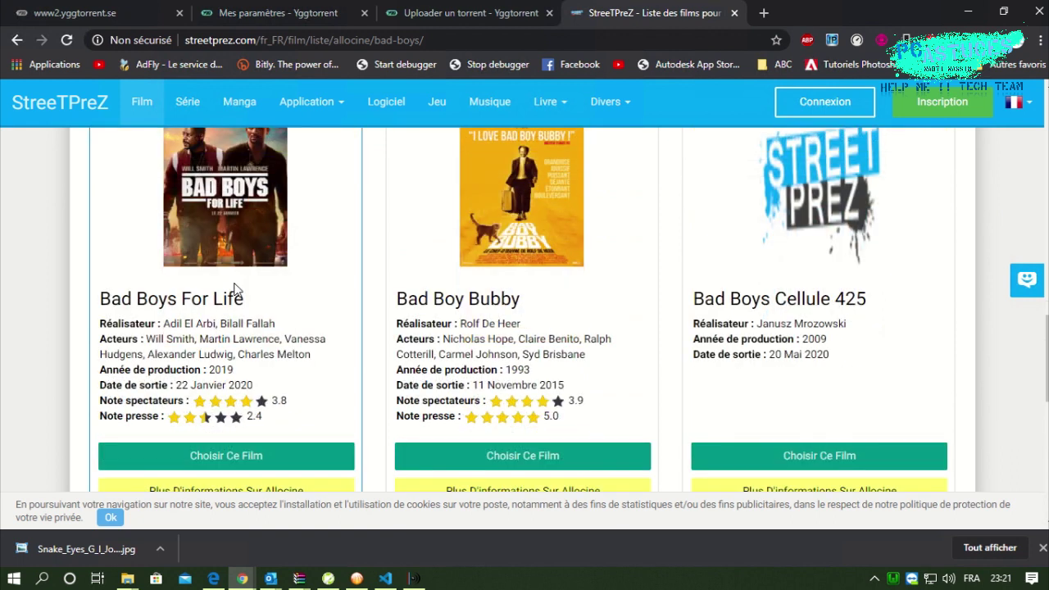
pyautogui.click(207, 465)
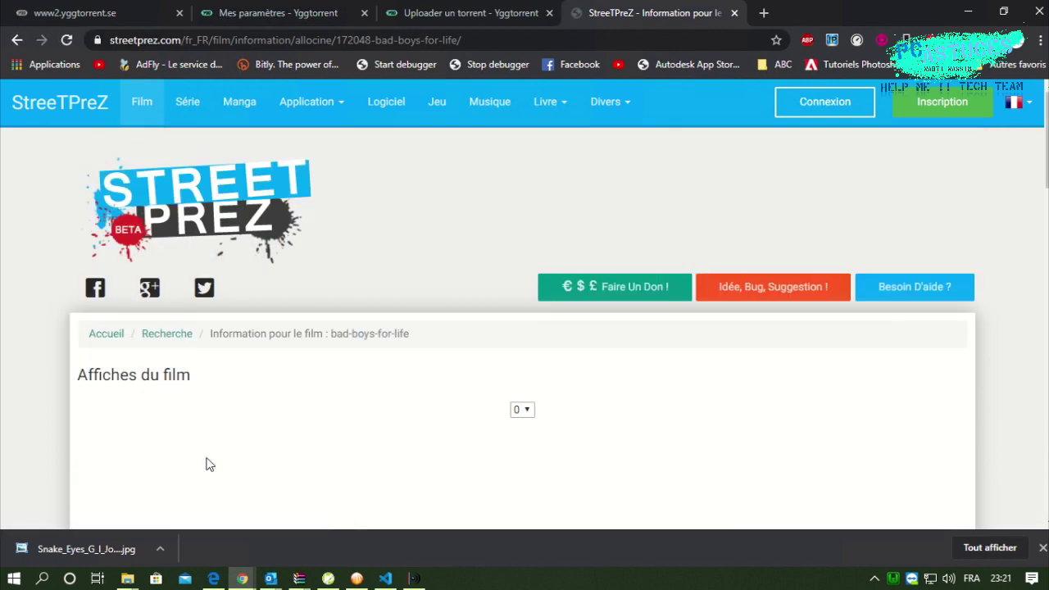
# - Choose the middle Bad Boys For Life poster, showing both actors against the sunset, as the film presentation's poster
pyautogui.scroll(-3, 609, 333)
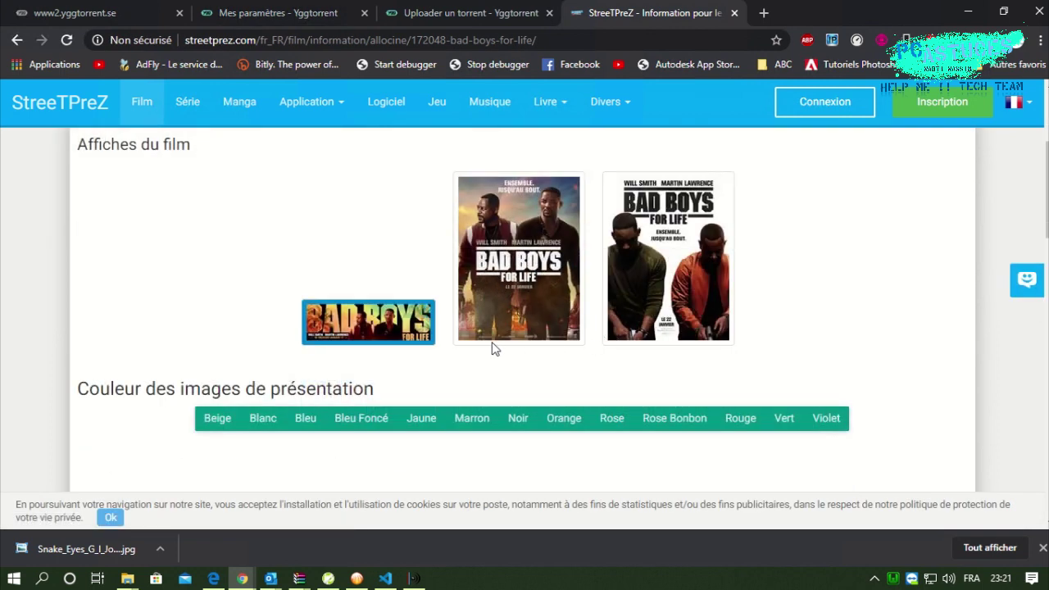
pyautogui.click(507, 271)
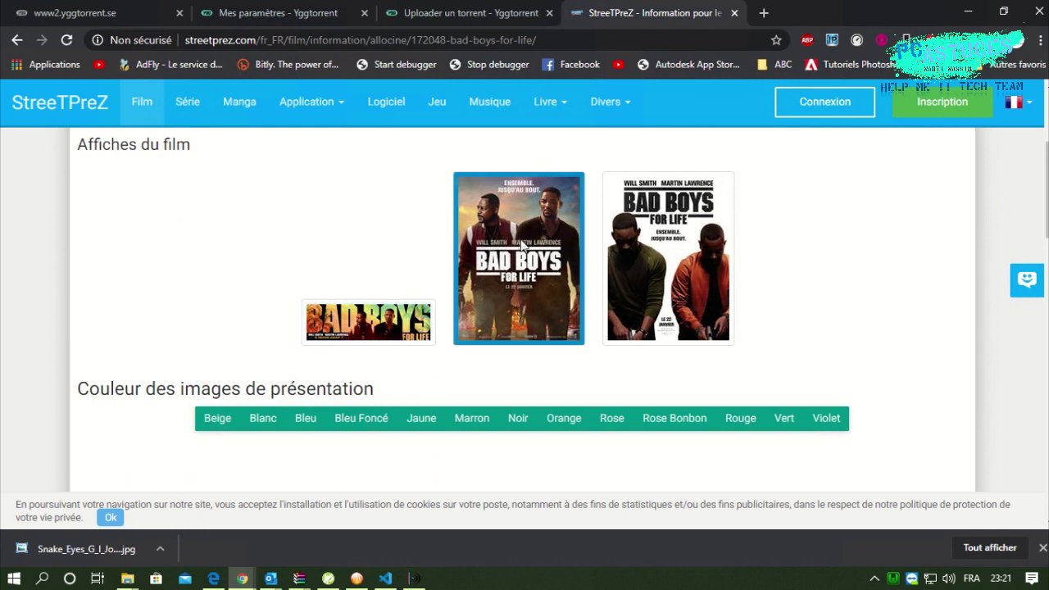
pyautogui.scroll(-3, 535, 237)
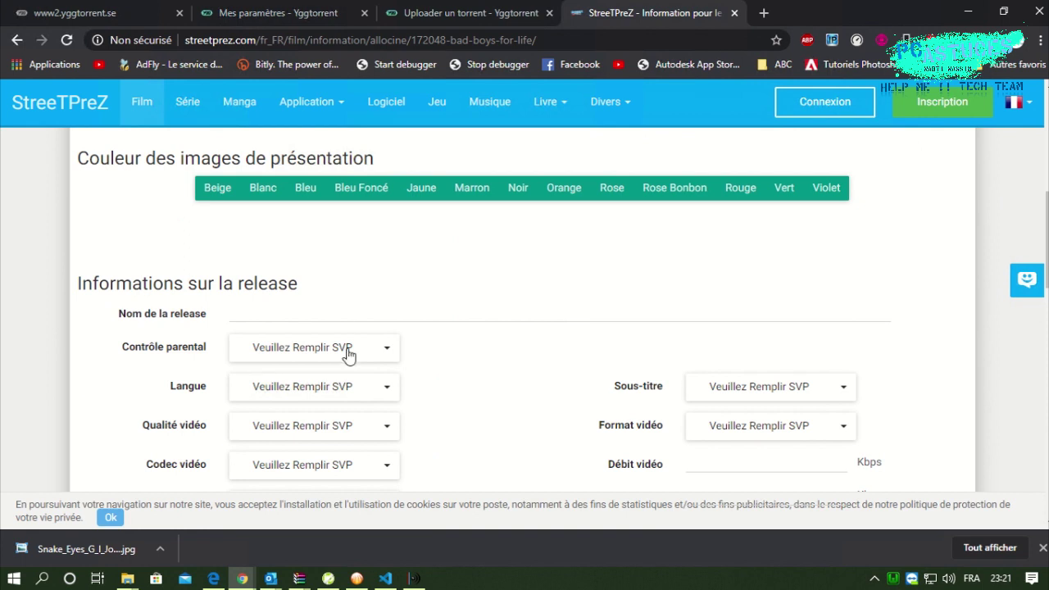
# - Set the film release's Contrôle parental to Tout public and open its Langue choices
pyautogui.click(351, 354)
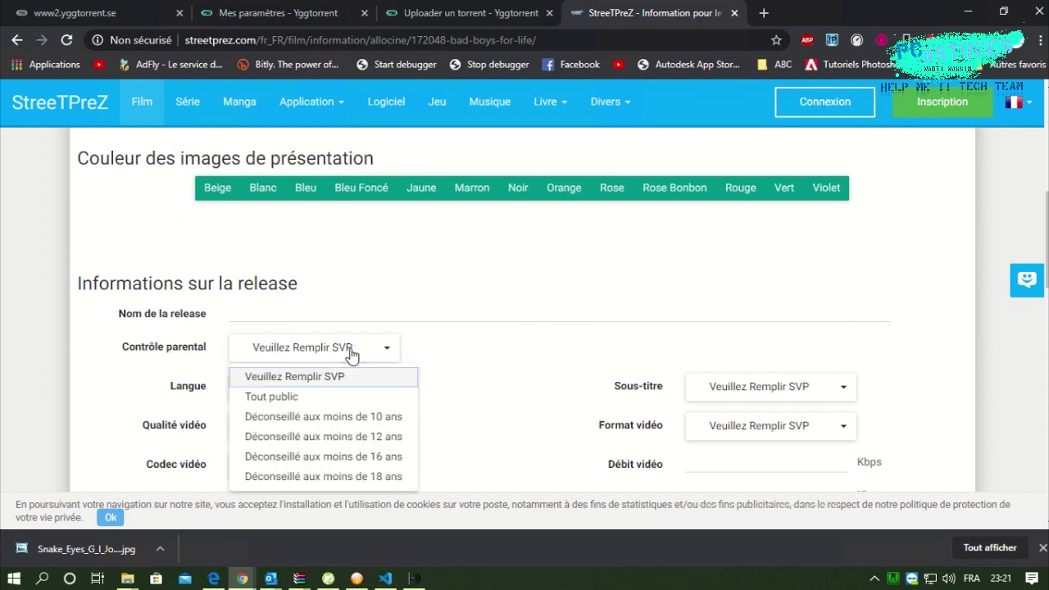
pyautogui.scroll(-1, 493, 336)
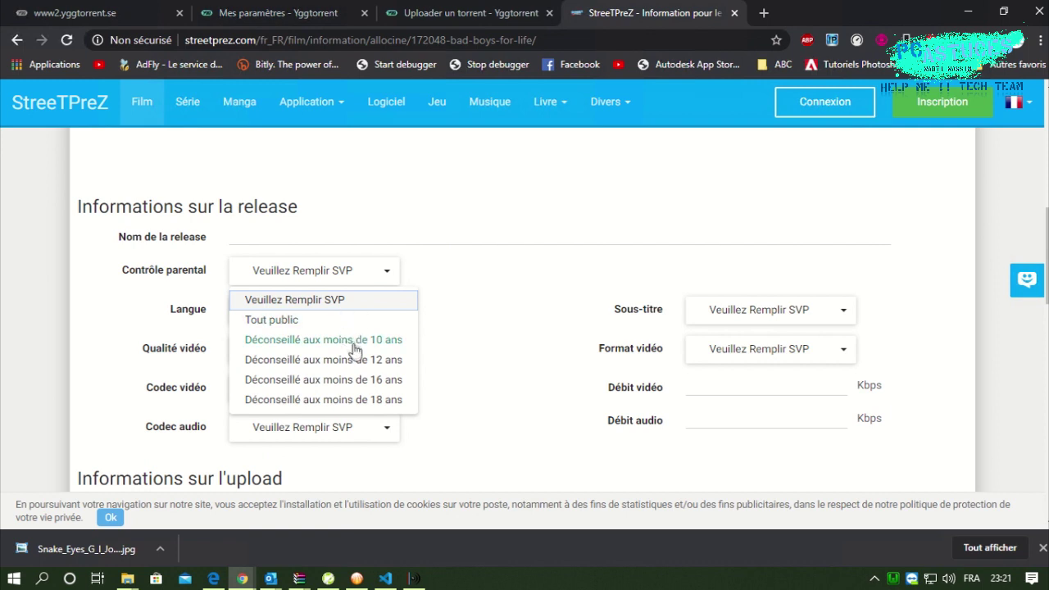
pyautogui.scroll(2, 517, 319)
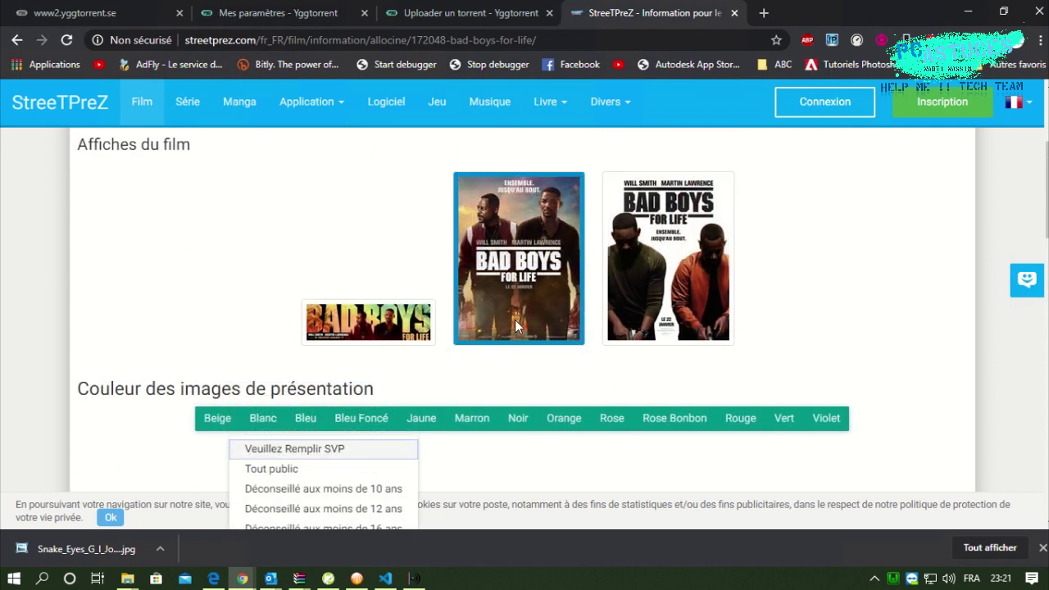
pyautogui.scroll(-3, 518, 327)
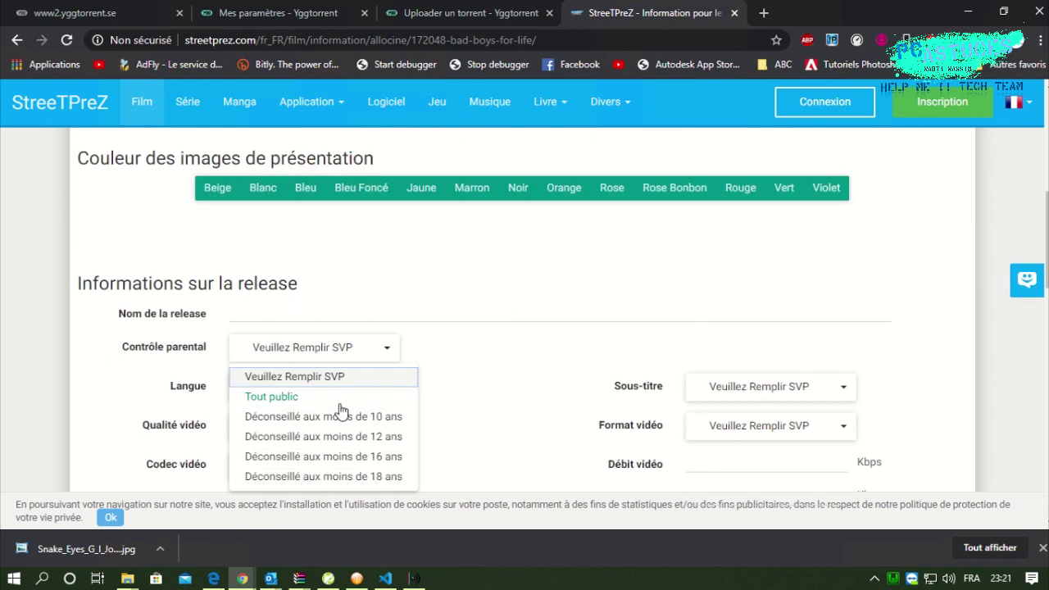
pyautogui.click(339, 402)
pyautogui.scroll(-1, 440, 375)
pyautogui.click(382, 311)
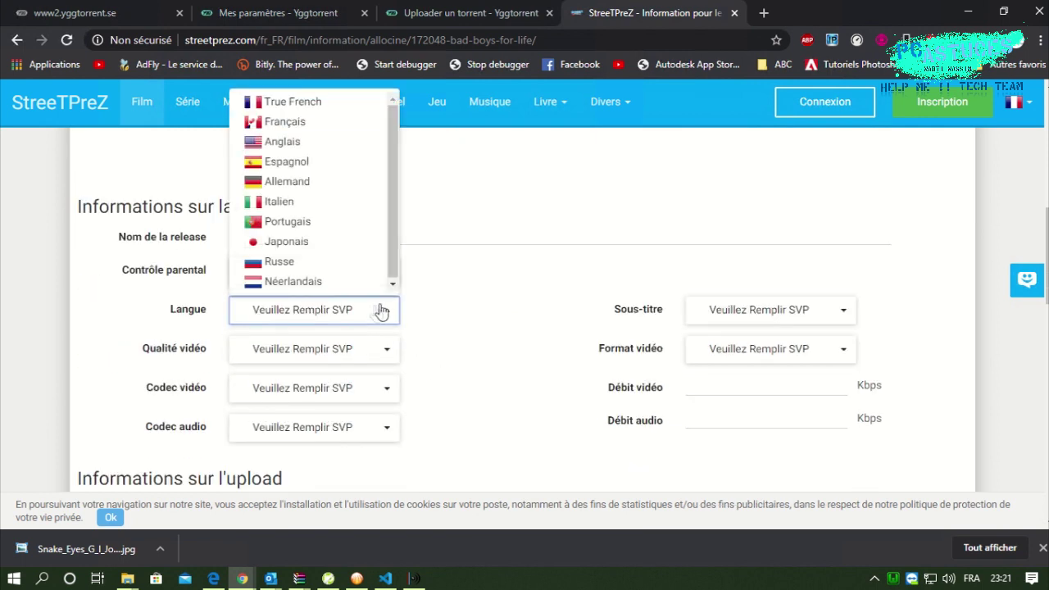
# - Open StreeTPreZ's software presentation search and locate Sothink Logo Maker Professional among the latest presentations
pyautogui.scroll(5, 485, 447)
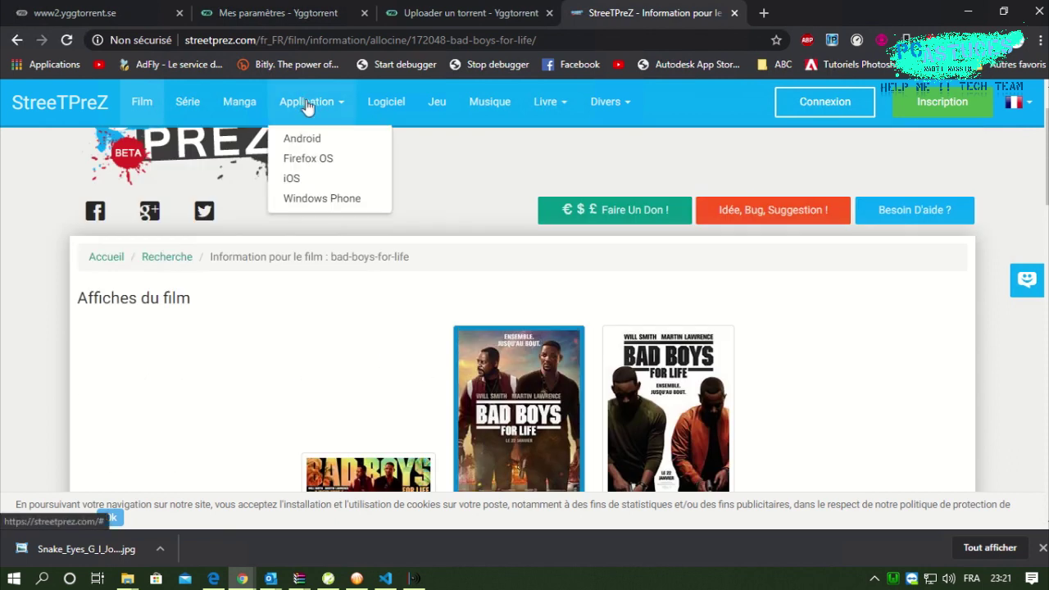
pyautogui.click(393, 106)
pyautogui.moveTo(349, 109)
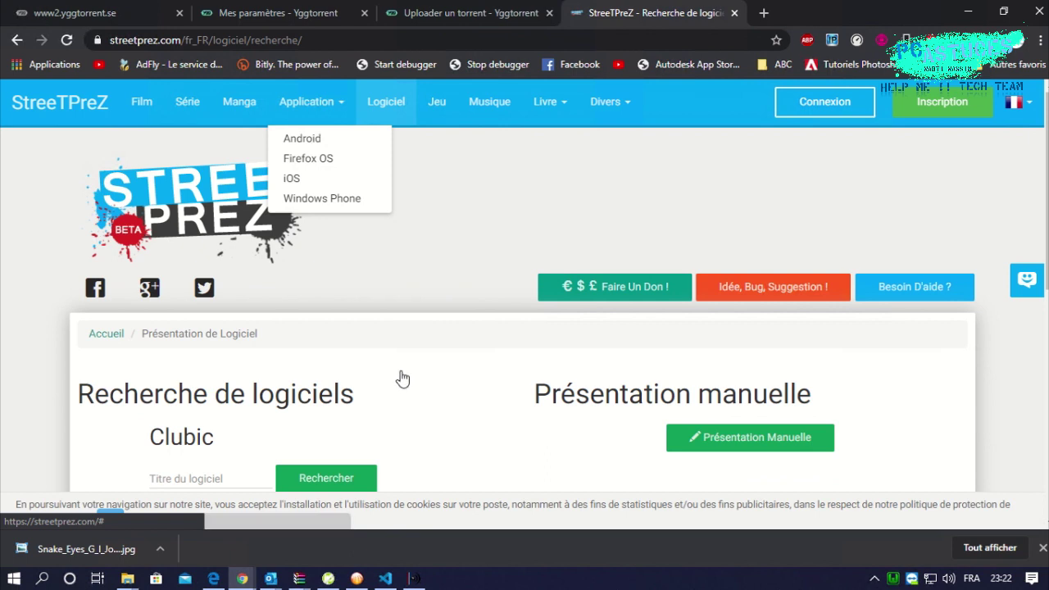
pyautogui.scroll(-5, 408, 365)
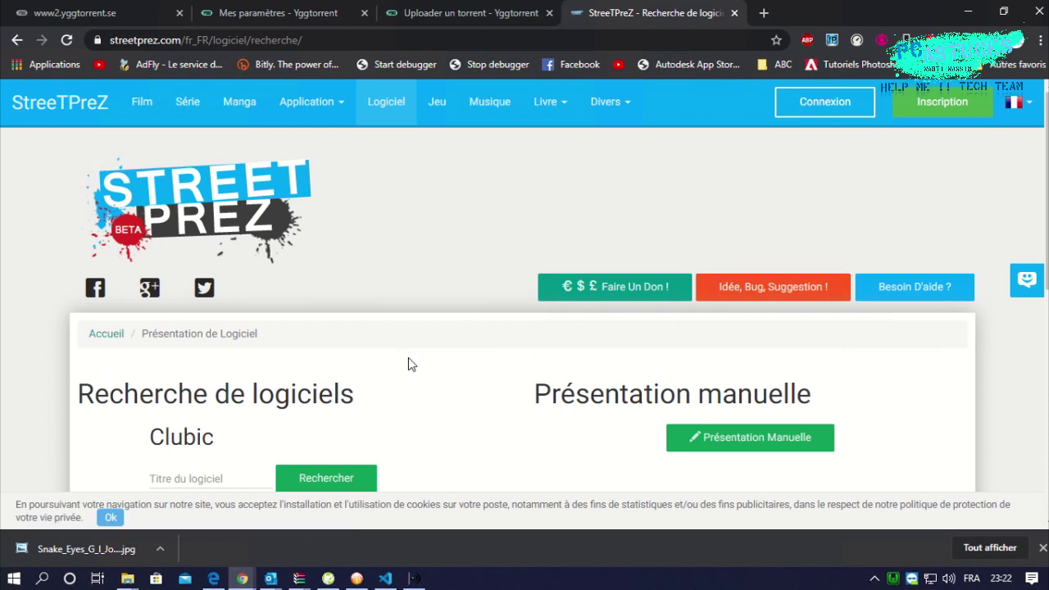
pyautogui.scroll(-2, 409, 359)
pyautogui.scroll(-4, 408, 359)
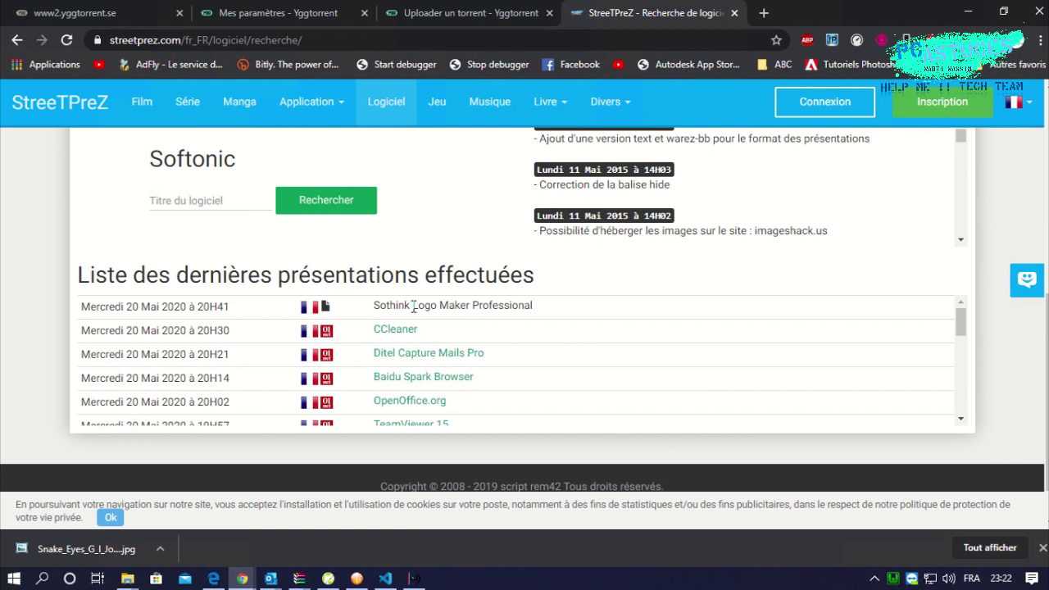
pyautogui.tripleClick(489, 305)
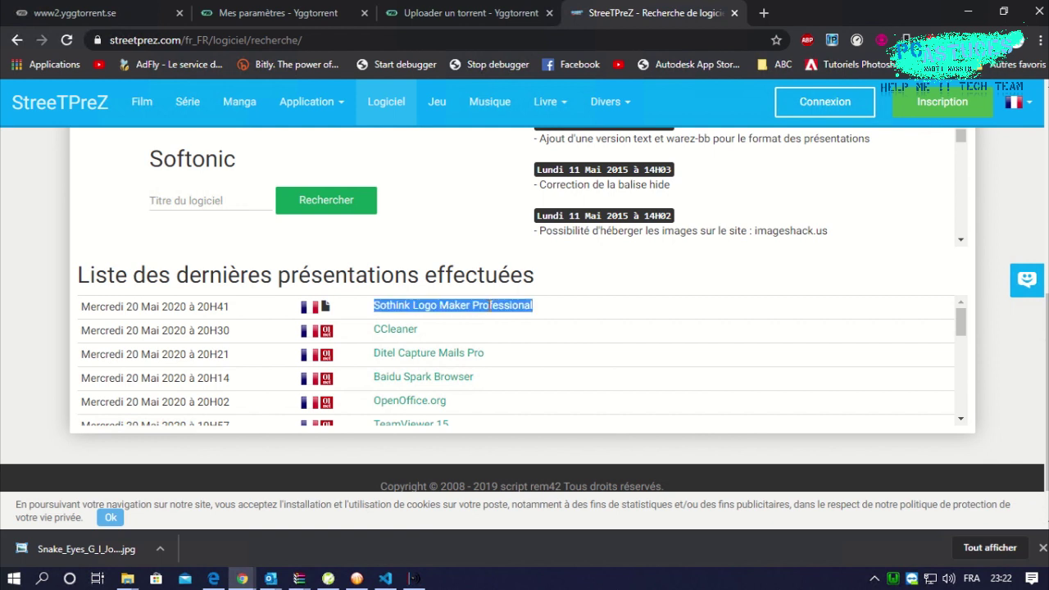
pyautogui.click(537, 308)
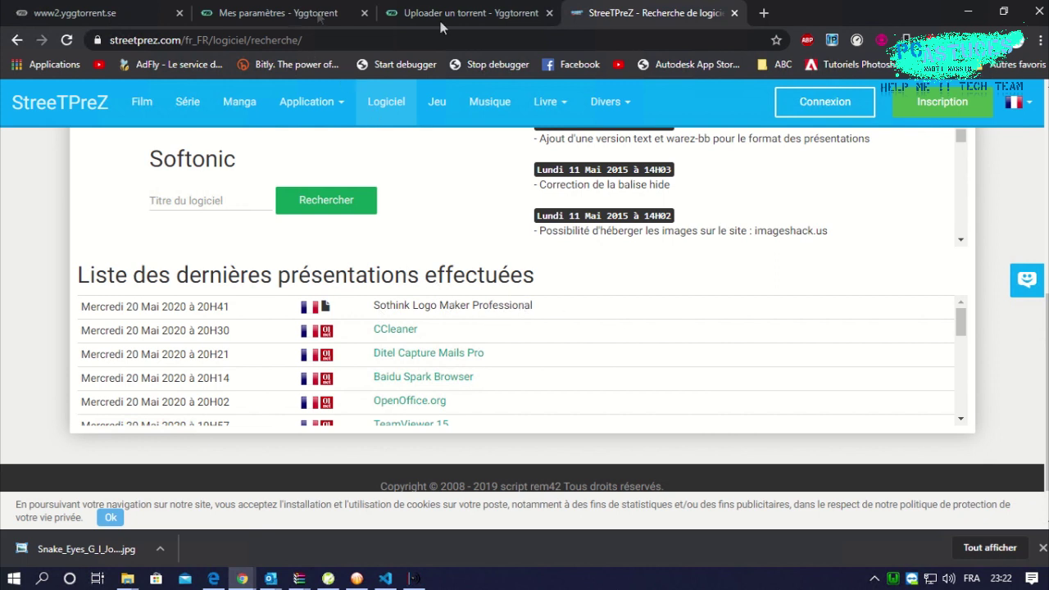
# - Open the account's own torrents on YggTorrent and edit [Windows] Sothink Logo Maker Professional 4.4 Build 4595 + Crack
pyautogui.click(257, 13)
pyautogui.scroll(1, 433, 262)
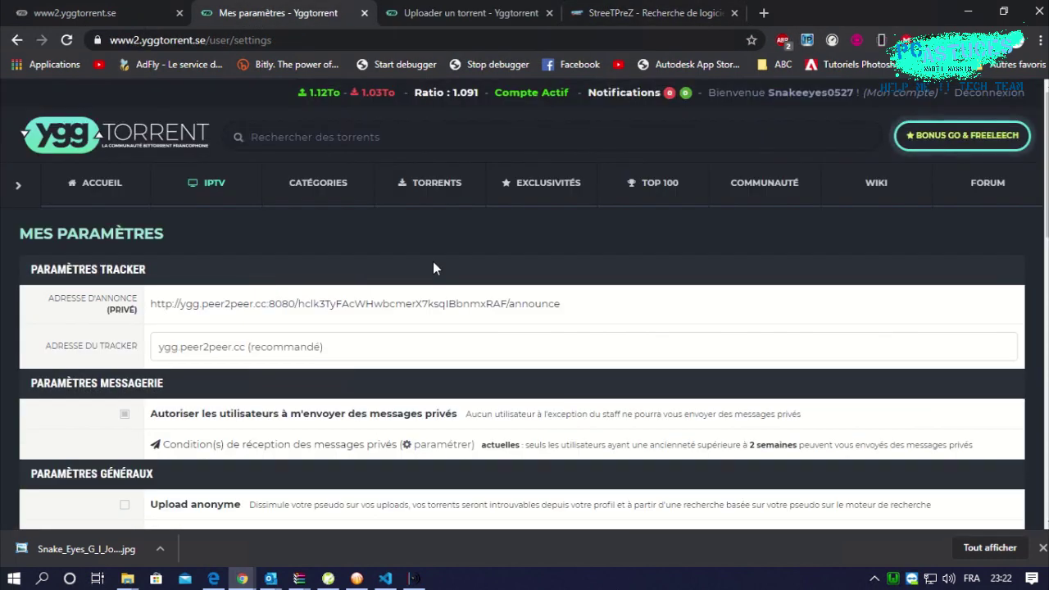
pyautogui.scroll(-6, 433, 262)
pyautogui.scroll(7, 434, 267)
pyautogui.click(77, 13)
pyautogui.click(262, 13)
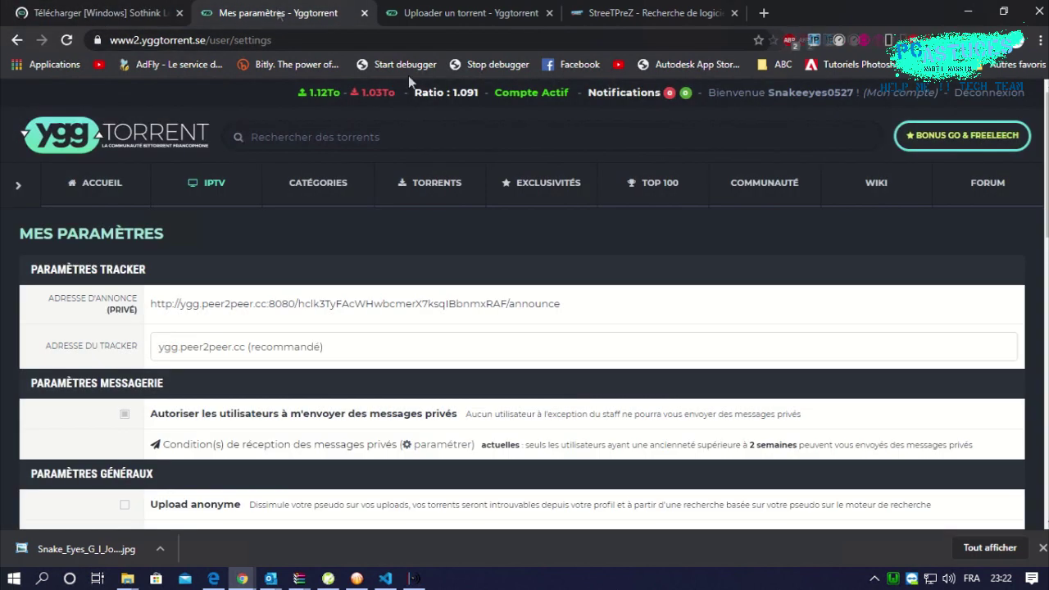
pyautogui.click(795, 94)
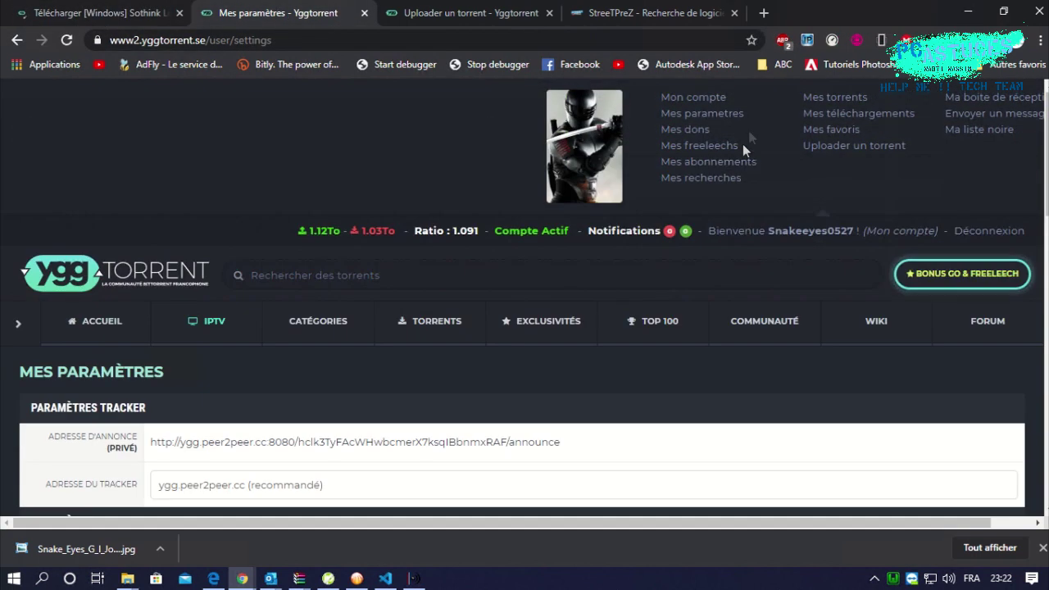
pyautogui.click(828, 98)
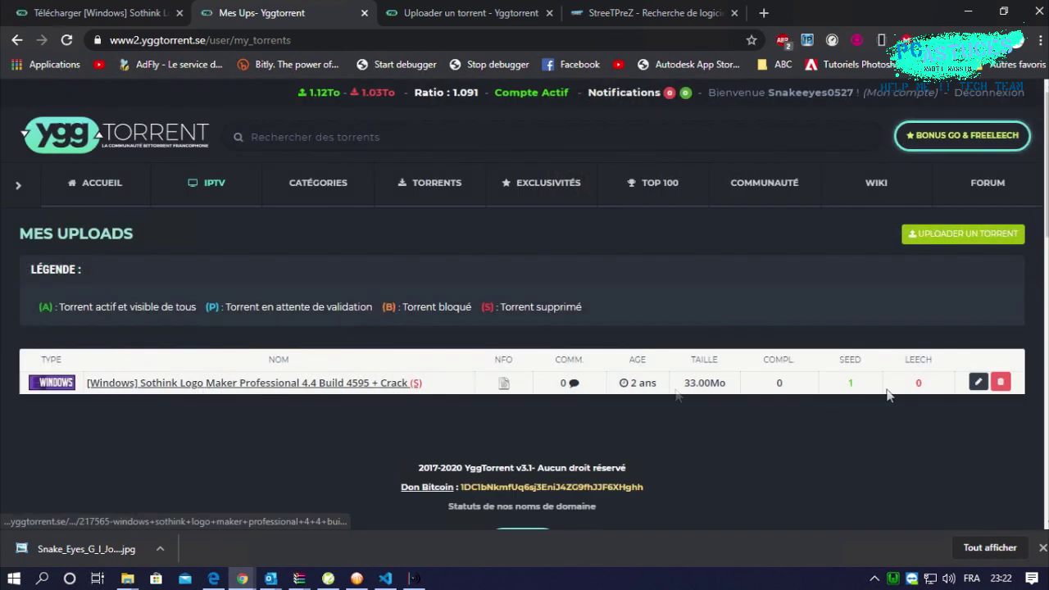
pyautogui.click(979, 383)
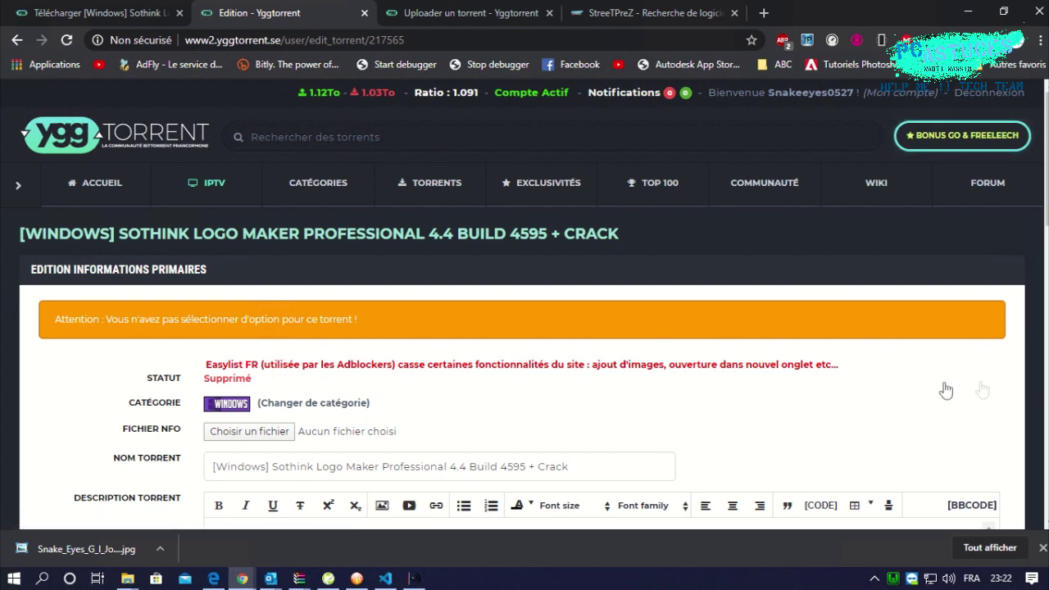
# - Copy the existing torrent's whole description and paste it into the description of the new torrent's upload form
pyautogui.scroll(-2, 944, 391)
pyautogui.scroll(-5, 823, 427)
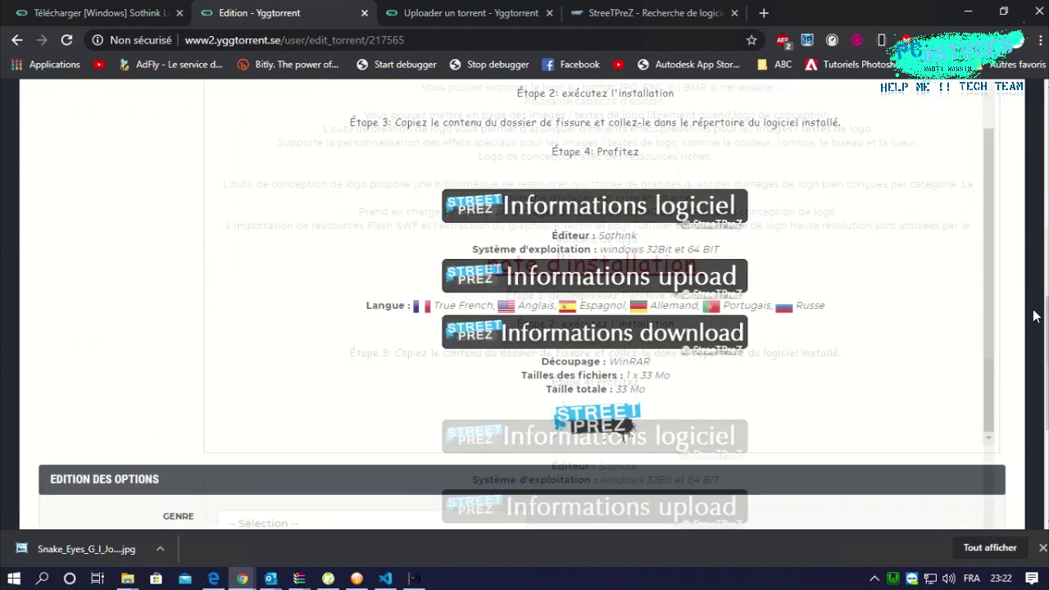
pyautogui.moveTo(657, 432); pyautogui.dragTo(490, 490)
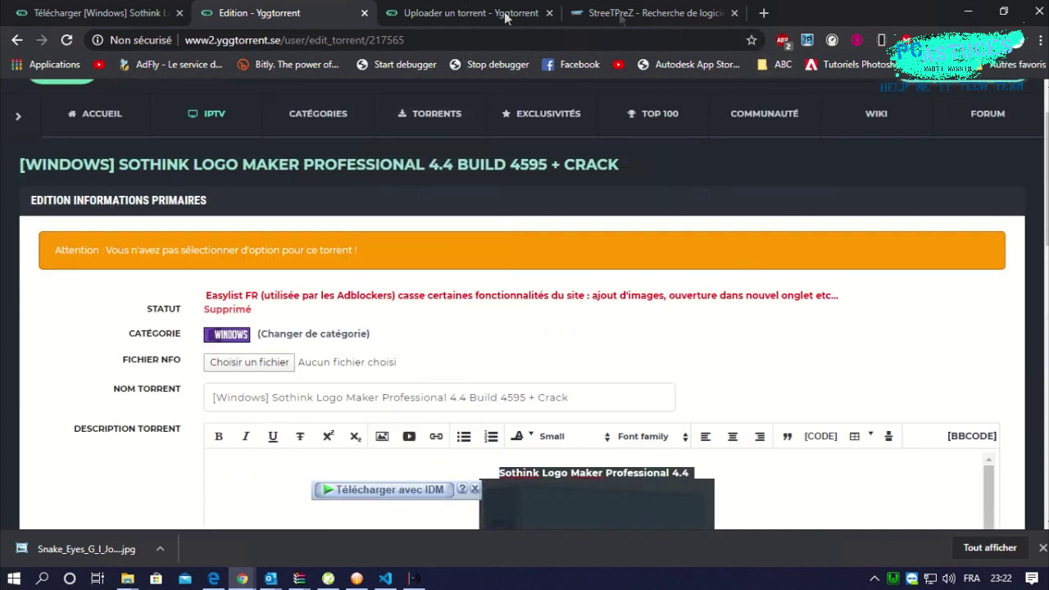
pyautogui.click(475, 16)
pyautogui.click(551, 267)
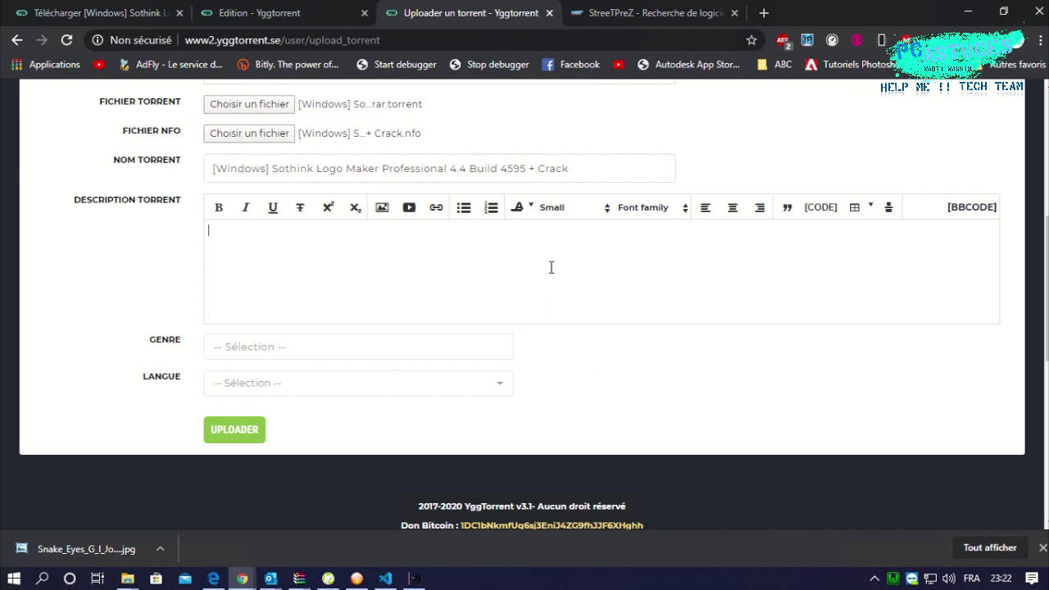
pyautogui.hotkey('ctrl', 'v')
# - Center the entire pasted torrent description
pyautogui.scroll(10, 658, 303)
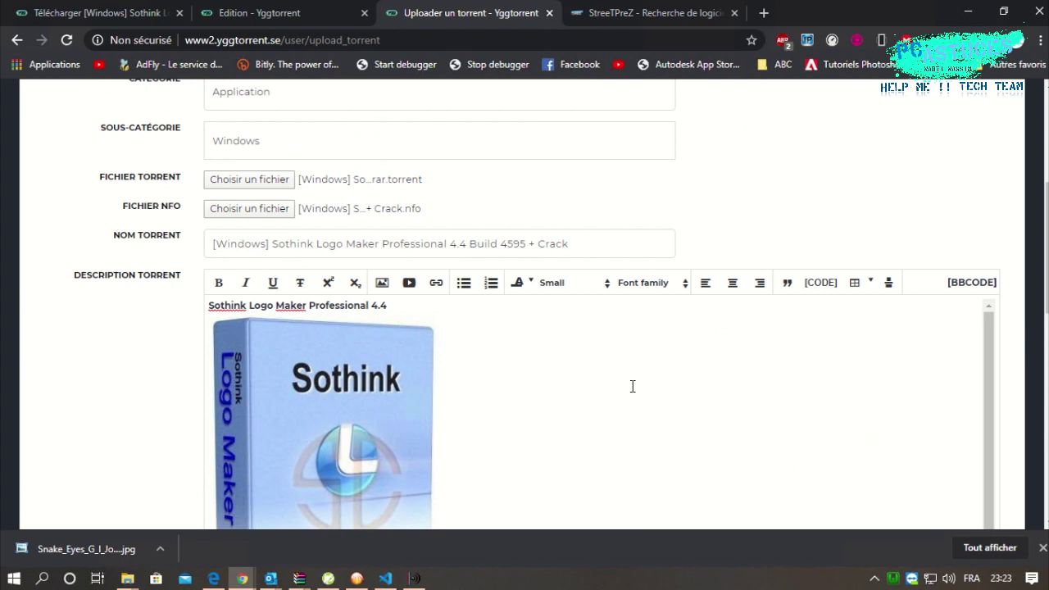
pyautogui.hotkey('ctrl', 'a')
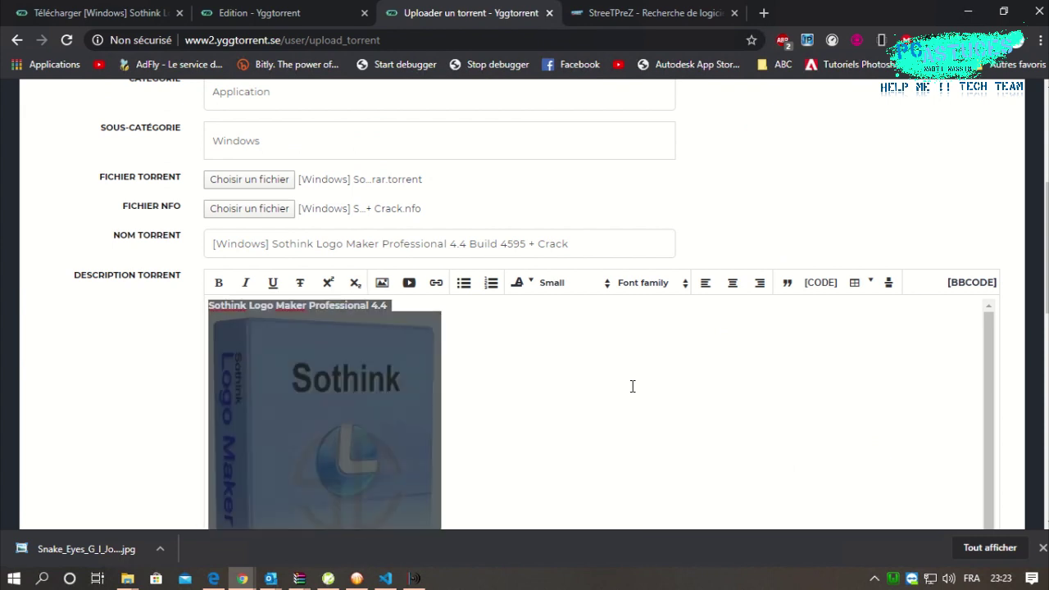
pyautogui.click(733, 283)
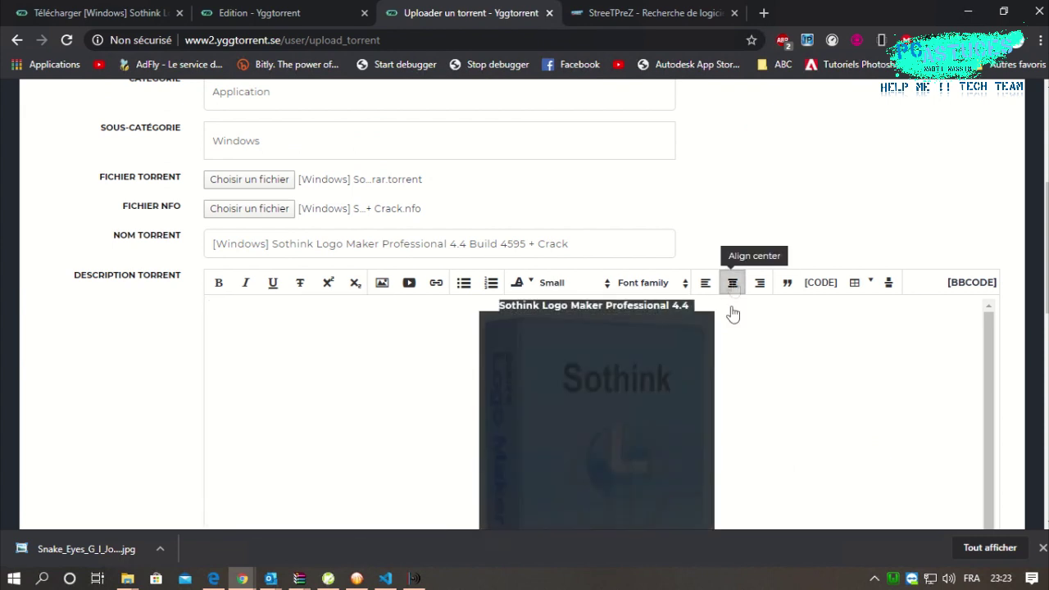
# - Set the torrent's genre to Edition multimédia
pyautogui.scroll(-15, 784, 375)
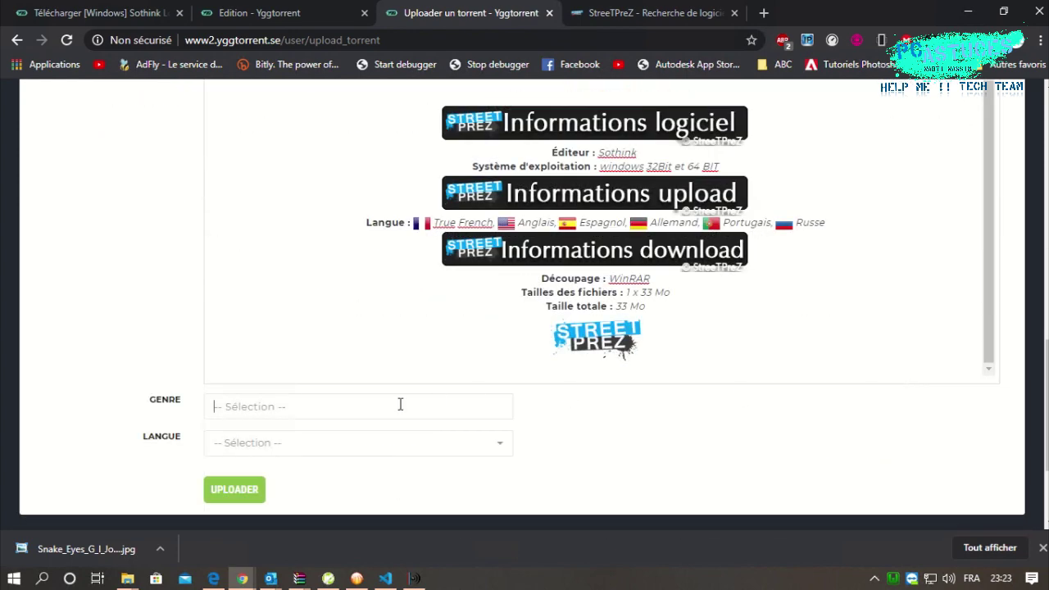
pyautogui.click(401, 406)
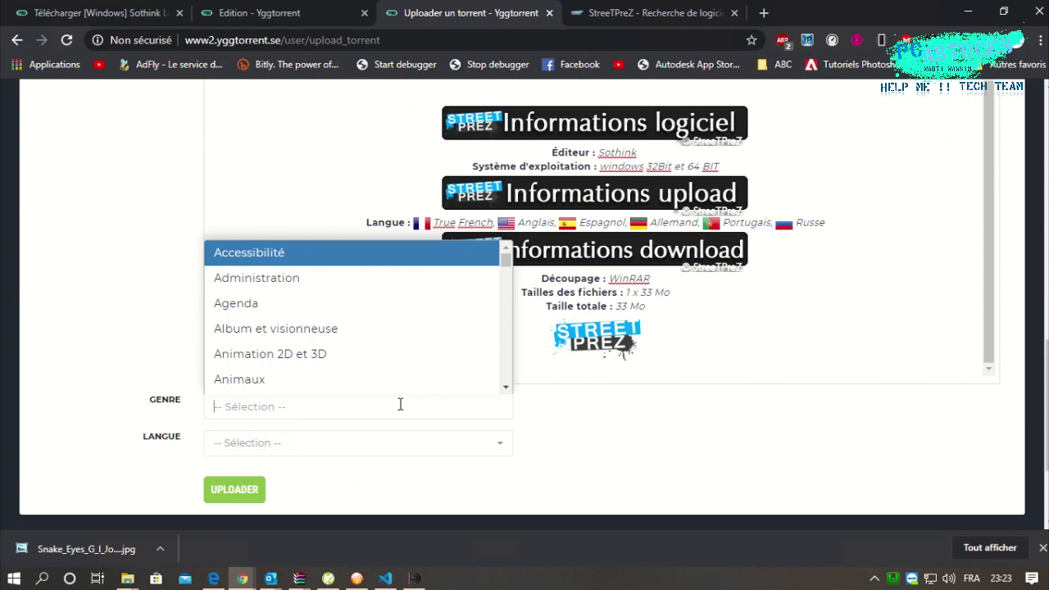
pyautogui.scroll(-6, 397, 361)
pyautogui.scroll(-3, 391, 335)
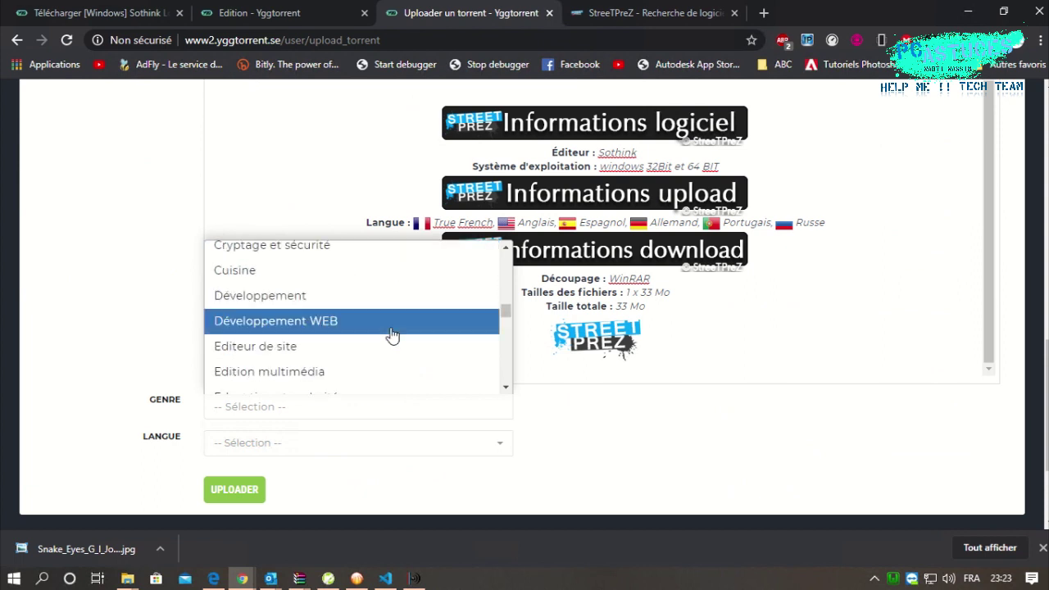
pyautogui.click(328, 371)
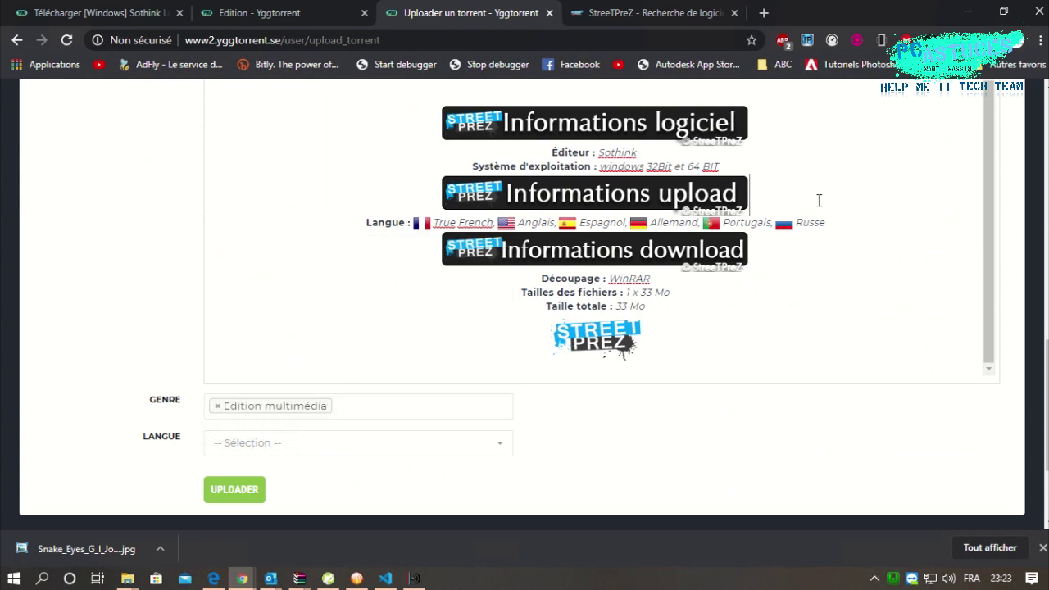
# - Insert blank lines after the Informations logiciel, upload and download banners and after the operating system and language lines in the description
pyautogui.press('Return')
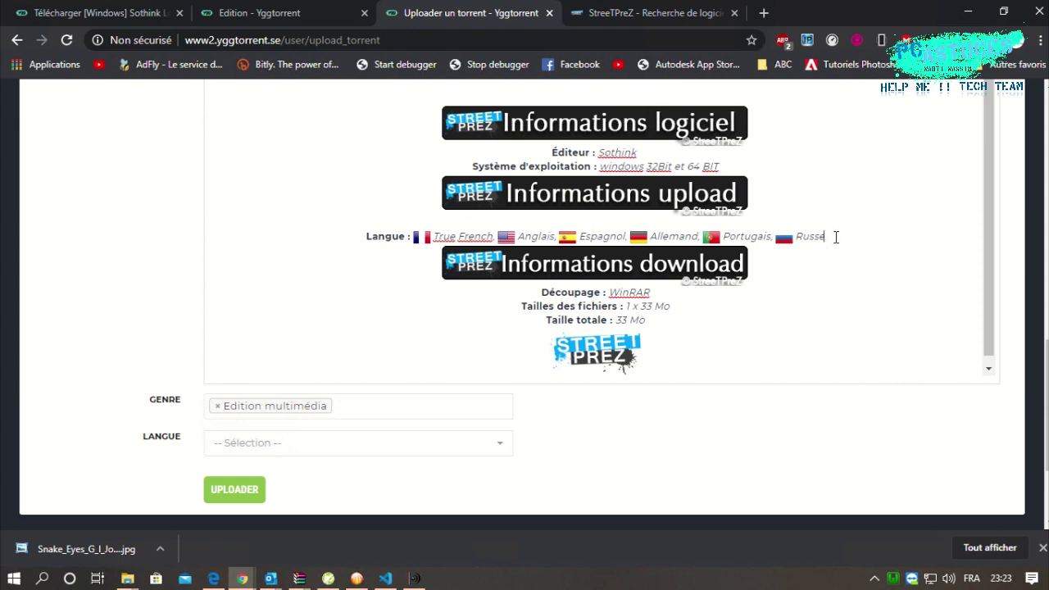
pyautogui.press('Return')
pyautogui.moveTo(853, 237)
pyautogui.mouseDown()
pyautogui.moveTo(698, 236)
pyautogui.moveTo(837, 235)
pyautogui.mouseUp()
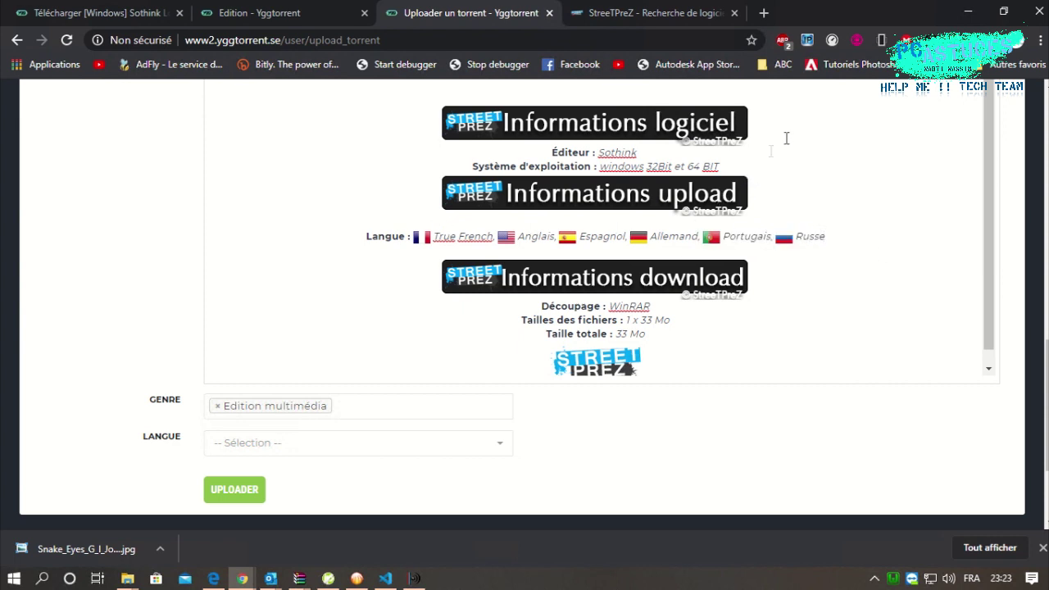
pyautogui.press('Return')
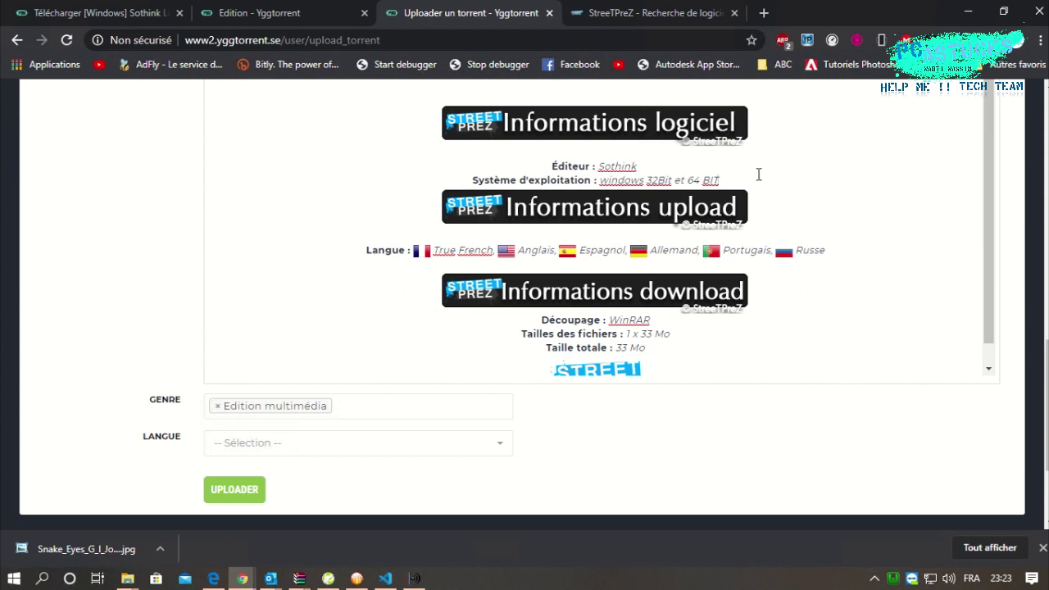
pyautogui.press('Return')
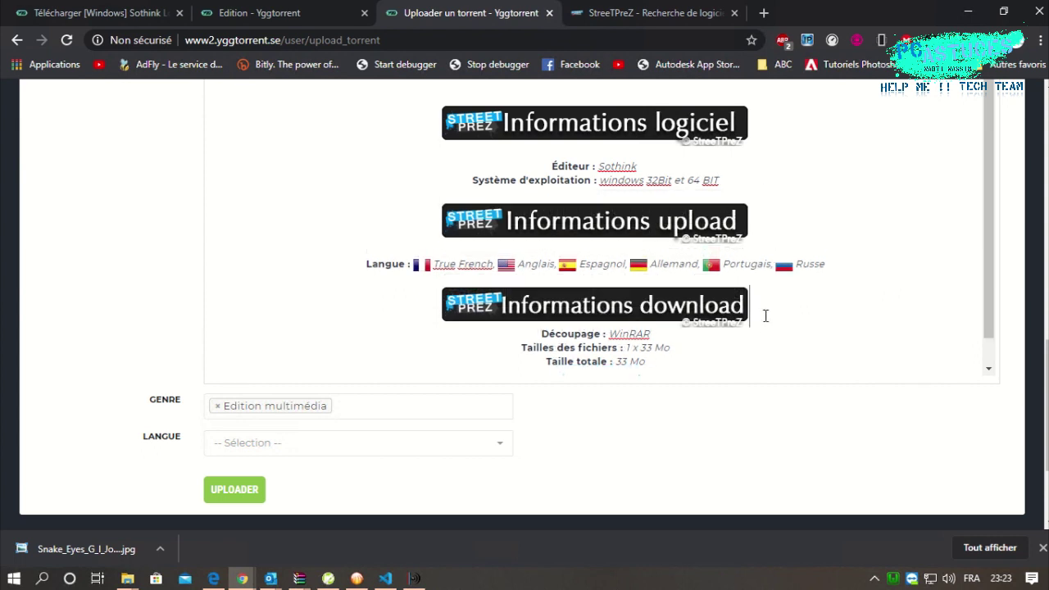
pyautogui.scroll(-1, 766, 316)
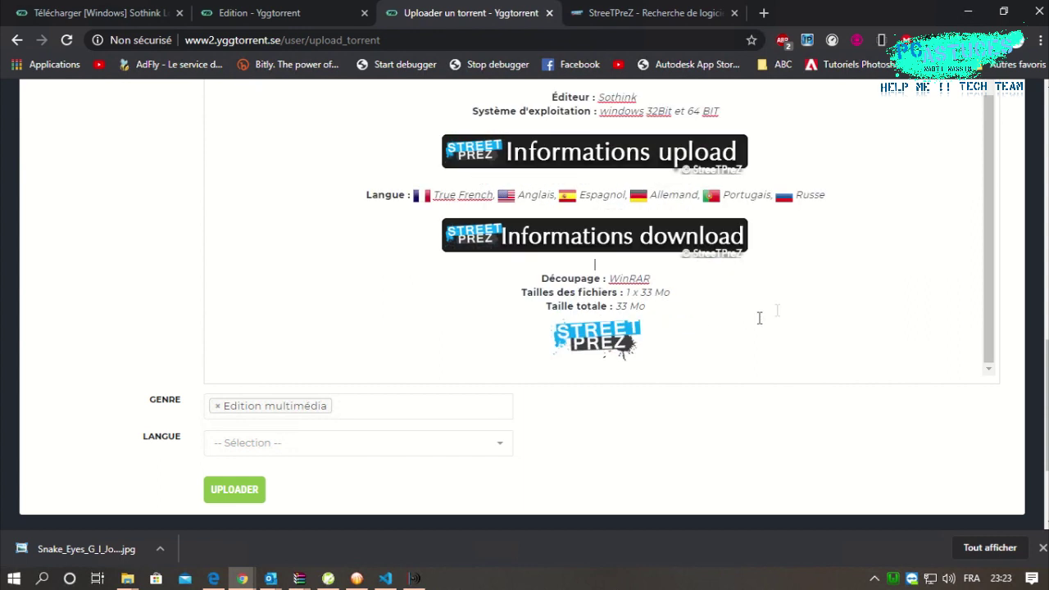
pyautogui.scroll(2, 606, 295)
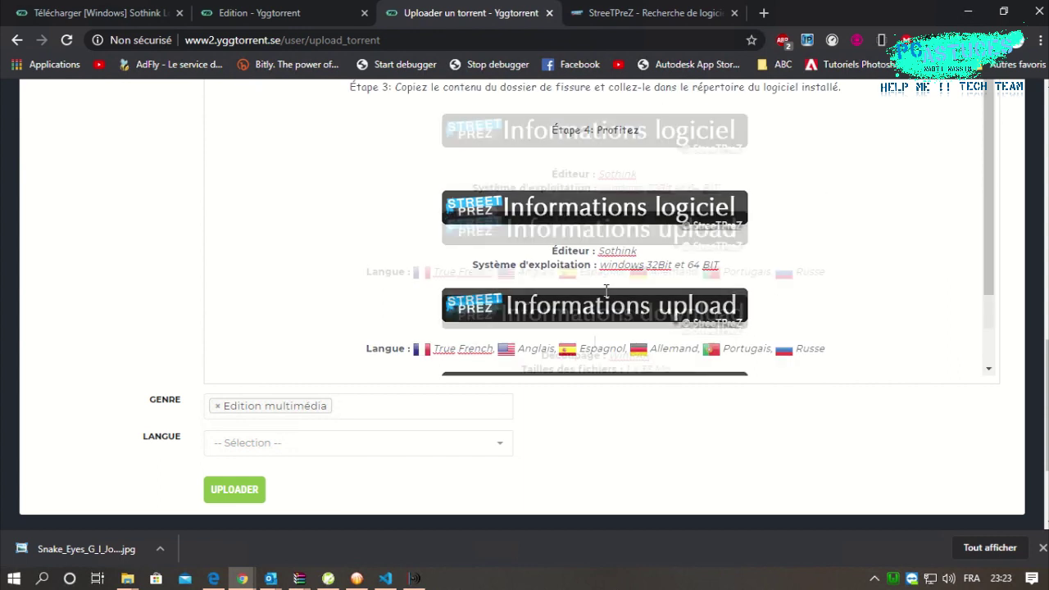
# - Set the torrent's language to Multi (Français inclus) and submit the upload form
pyautogui.scroll(2, 623, 221)
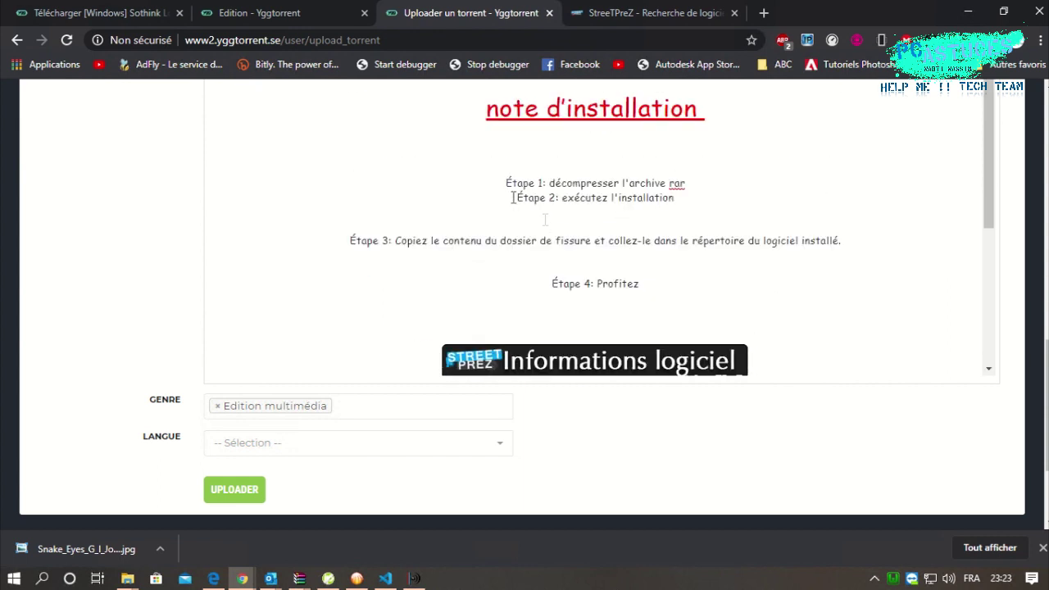
pyautogui.scroll(2, 629, 293)
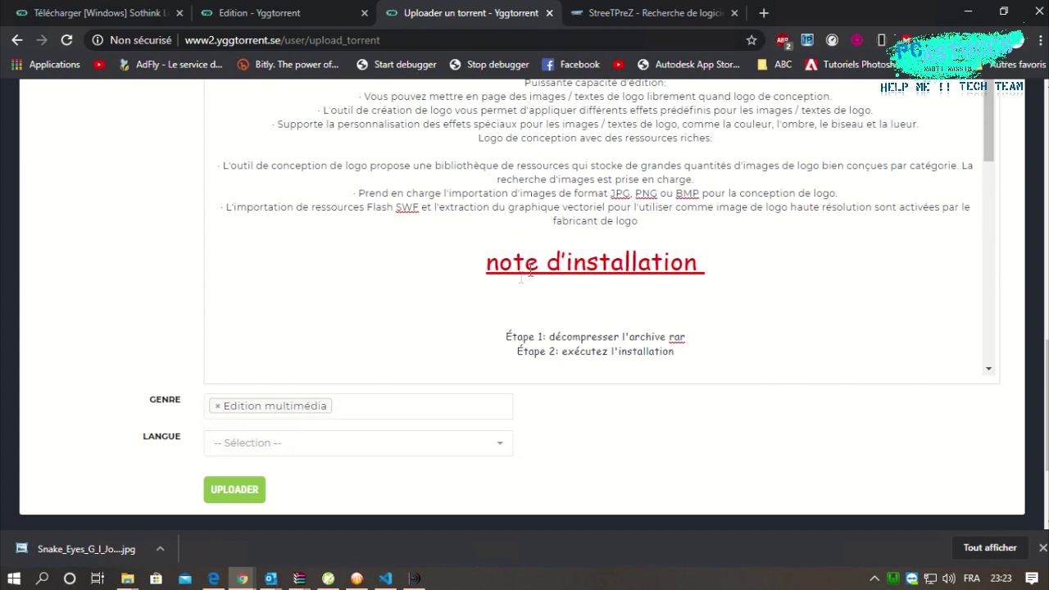
pyautogui.scroll(4, 574, 271)
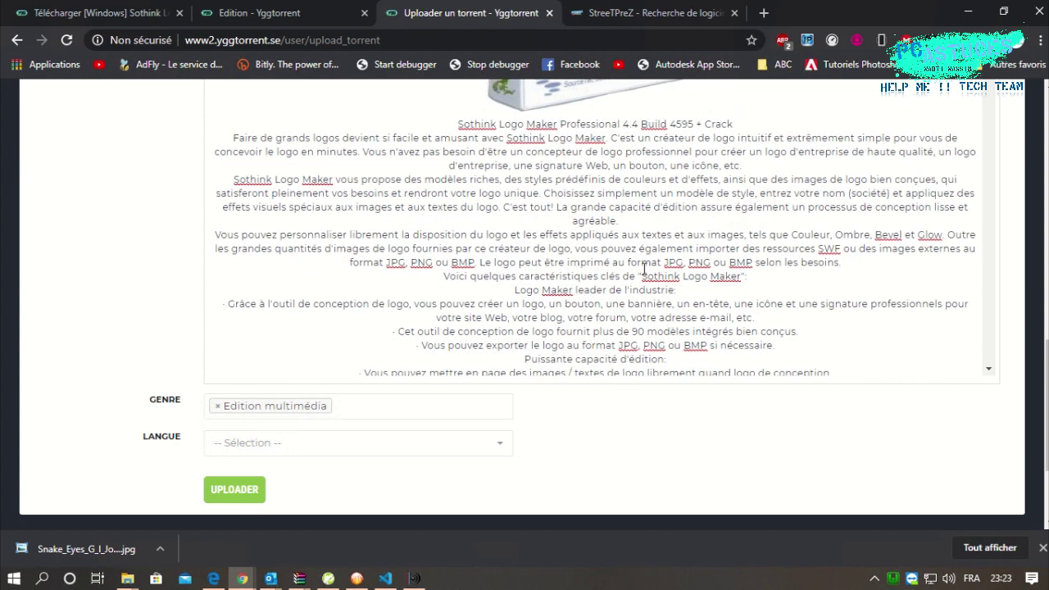
pyautogui.scroll(-2, 407, 263)
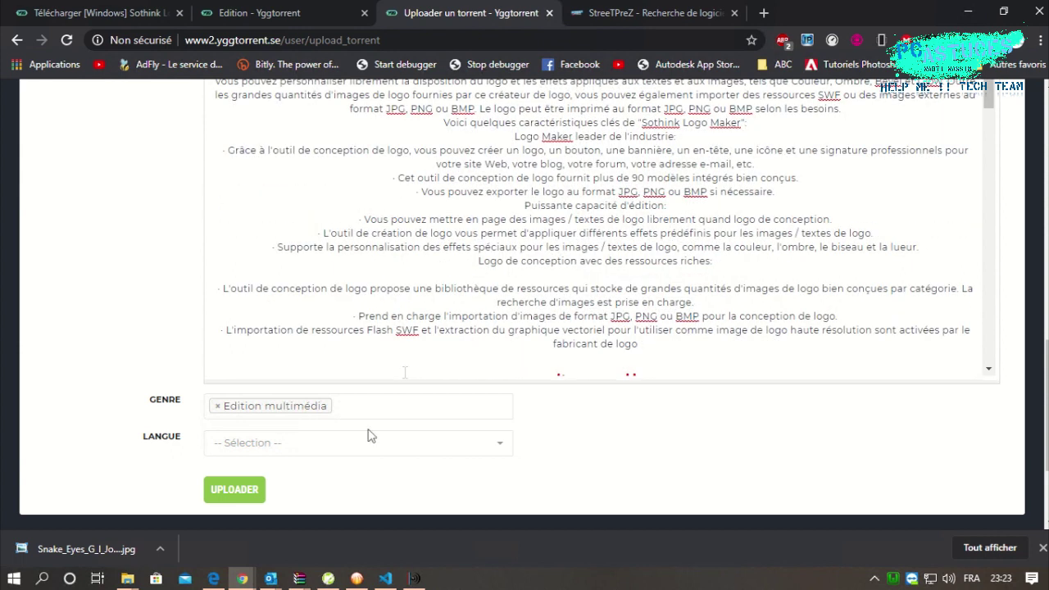
pyautogui.click(340, 447)
pyautogui.scroll(-1, 348, 370)
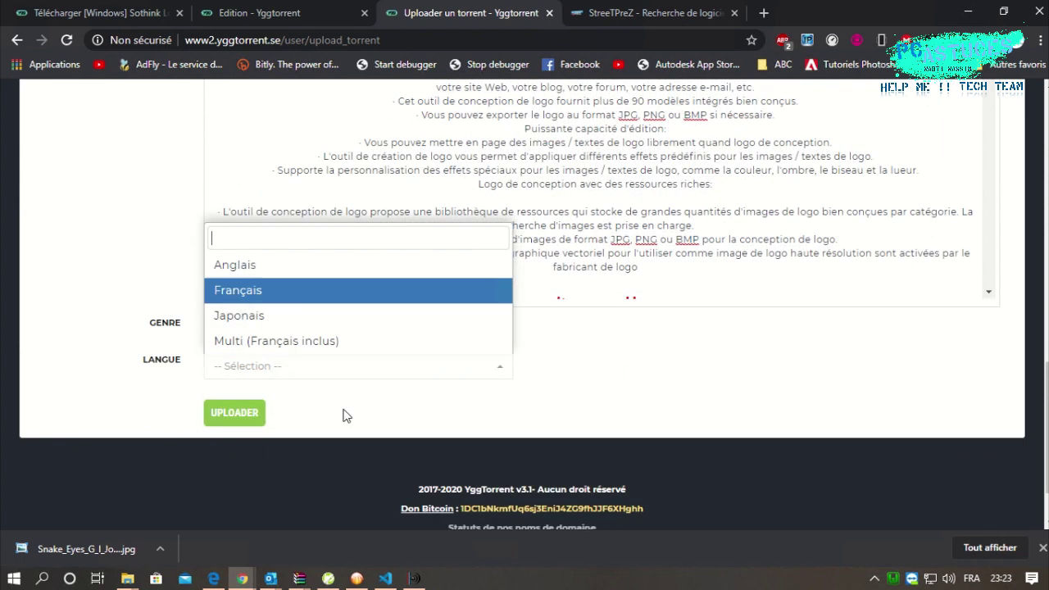
pyautogui.click(339, 342)
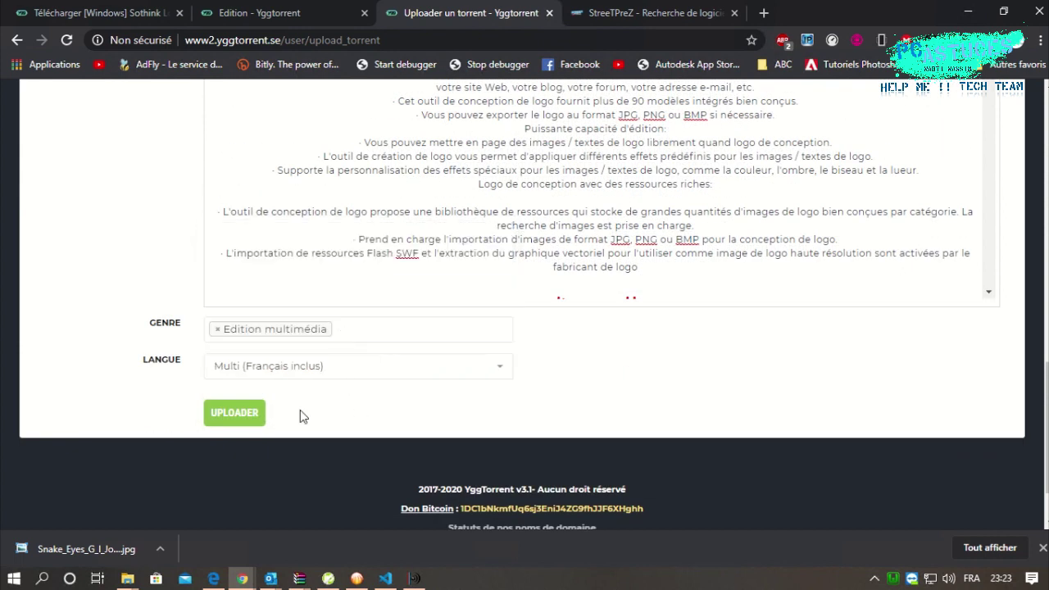
pyautogui.click(237, 416)
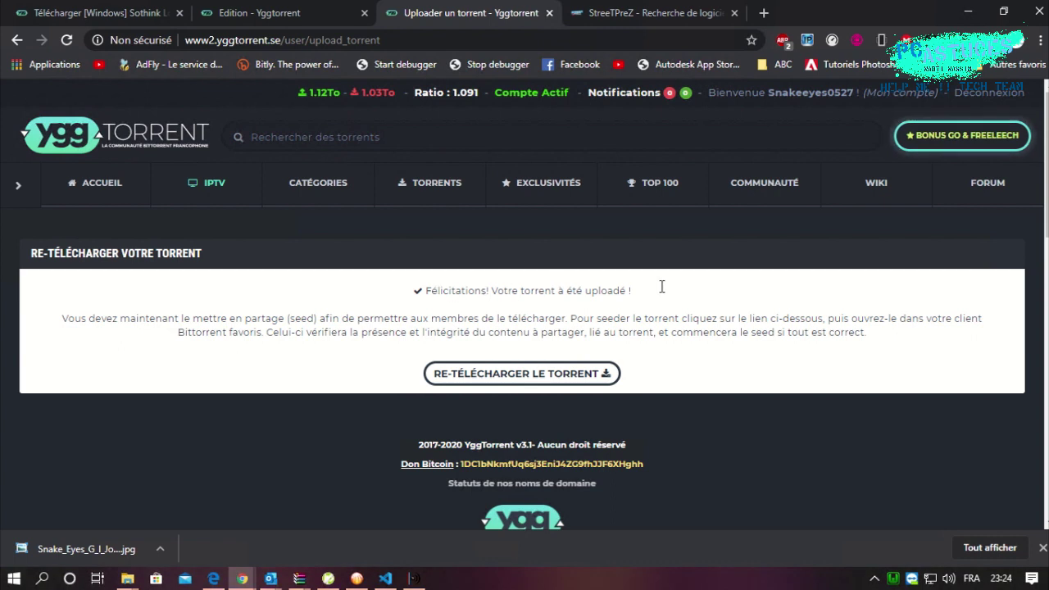
# - Re-download the torrent to the telechargement bitcomet folder, deleting the old torrent file there and removing the "(1)" suffix from the new file's name
pyautogui.moveTo(663, 287); pyautogui.dragTo(431, 295)
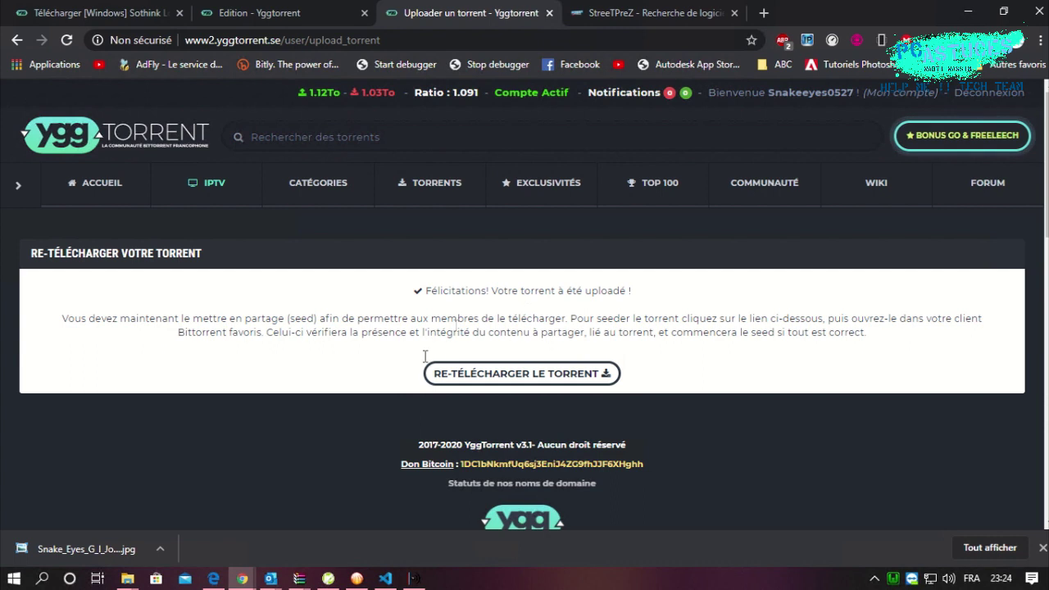
pyautogui.click(536, 378)
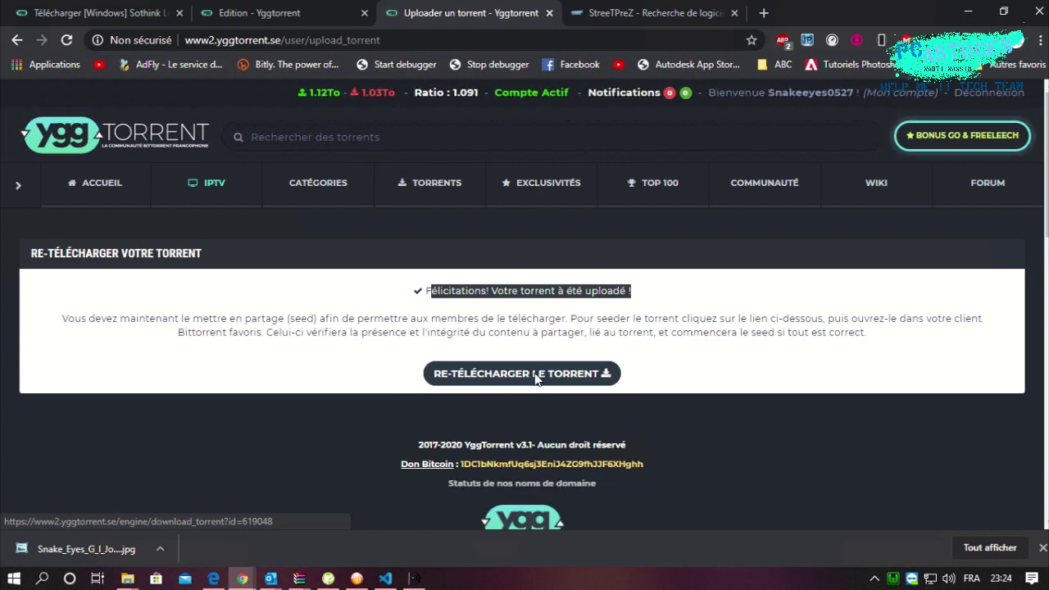
pyautogui.click(536, 377)
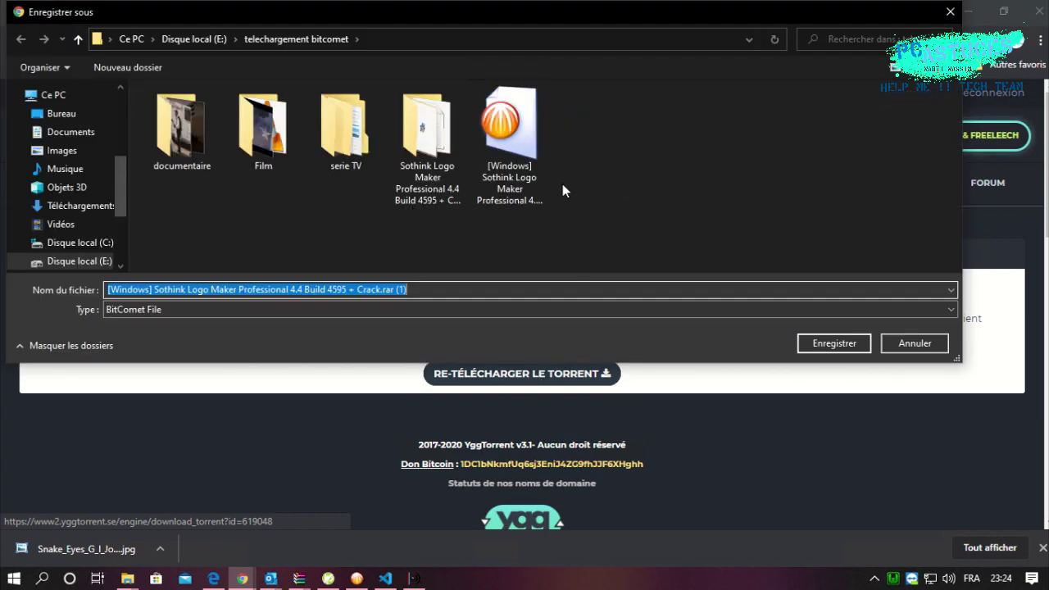
pyautogui.click(465, 291)
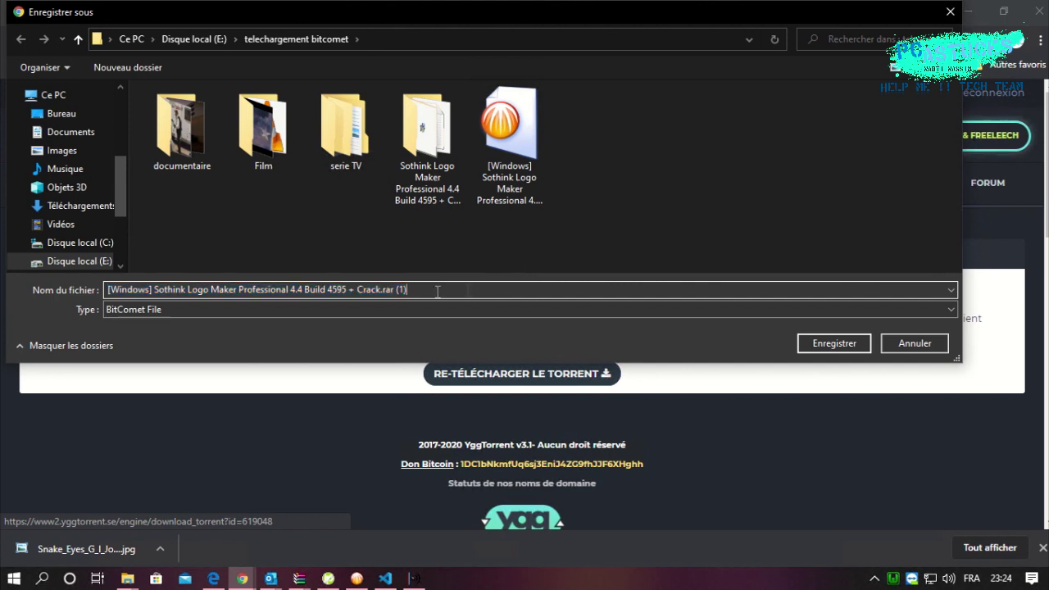
pyautogui.click(505, 158)
pyautogui.press('Delete')
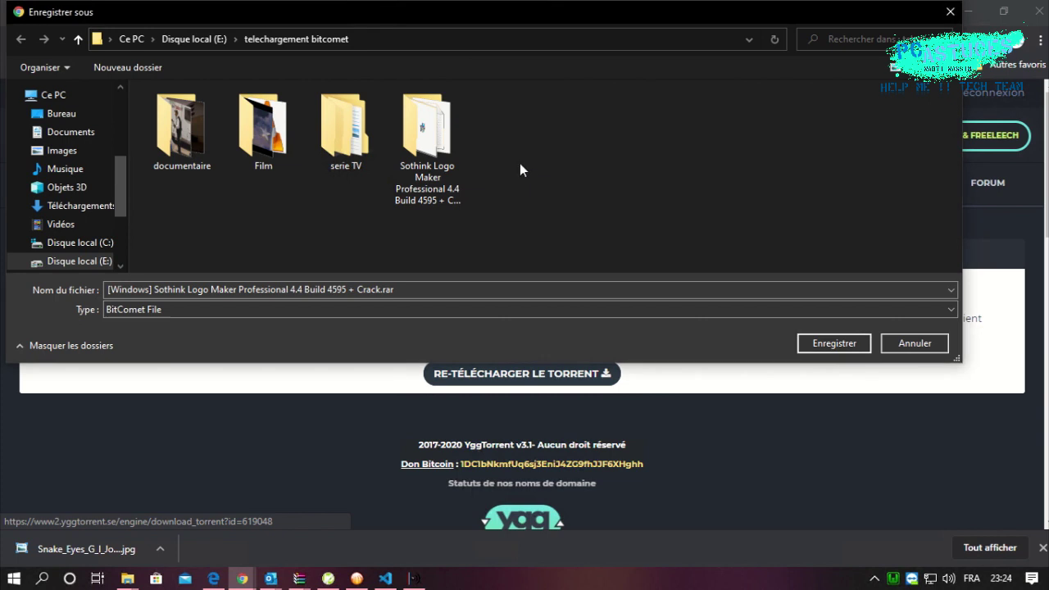
pyautogui.click(412, 283)
pyautogui.click(833, 343)
pyautogui.click(640, 298)
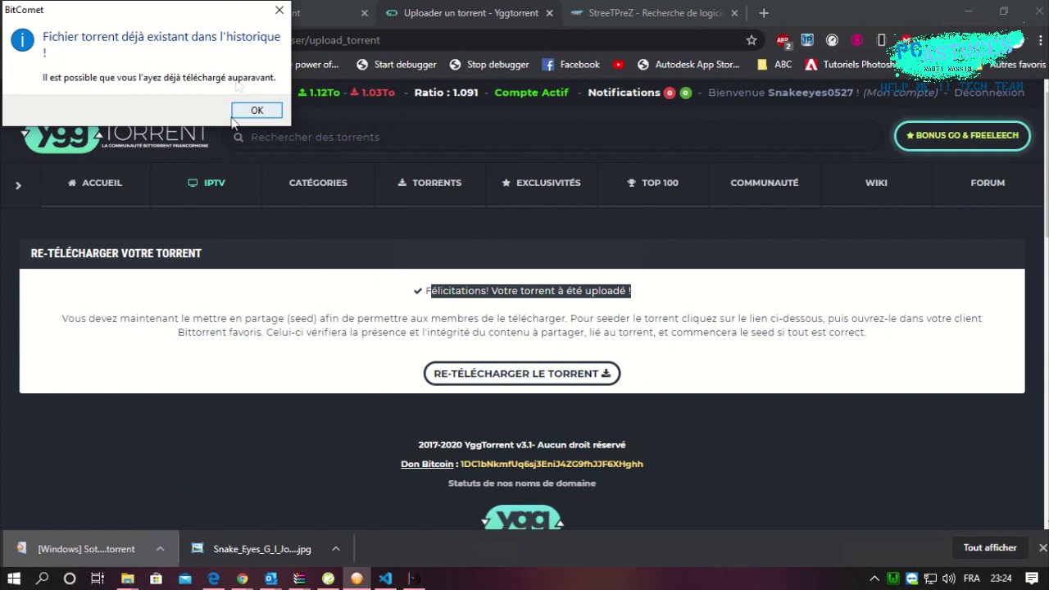
# - Start the torrent in BitComet from E:\telechargement bitcomet, accepting the existing file and verifying all files before downloading
pyautogui.click(257, 112)
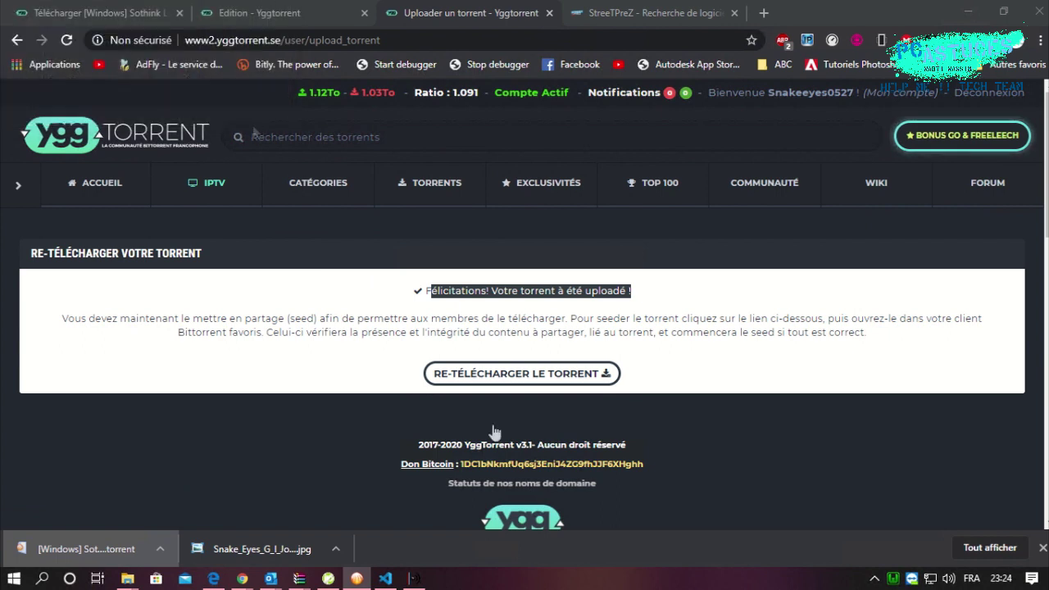
pyautogui.click(453, 471)
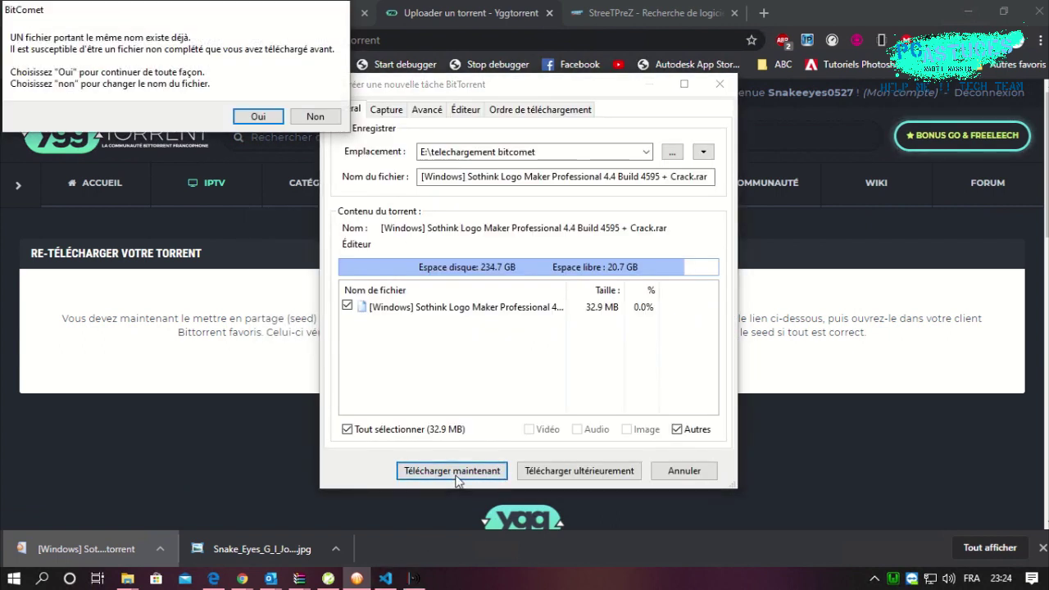
pyautogui.click(251, 117)
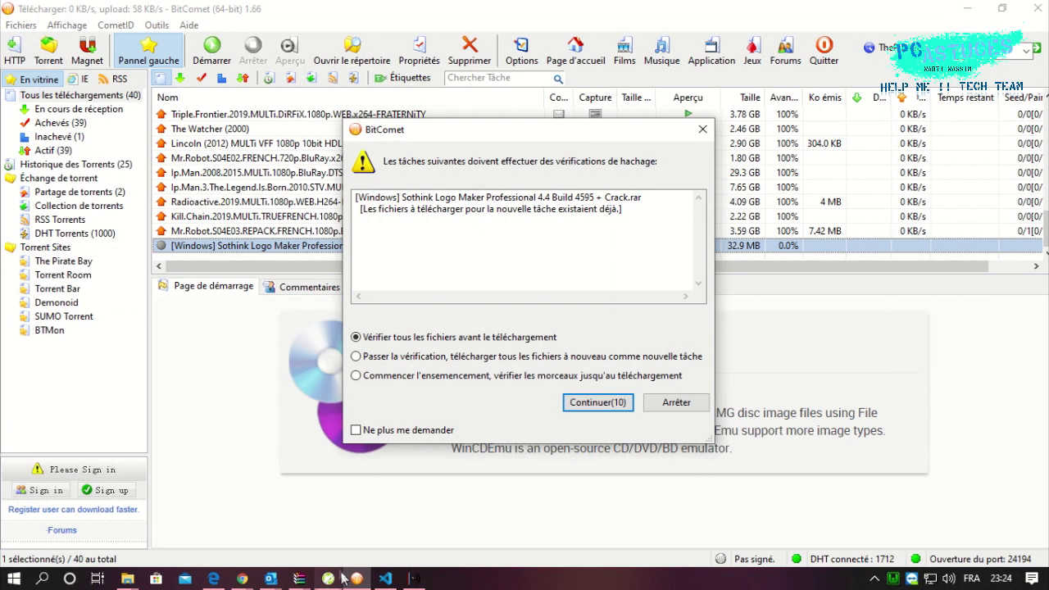
pyautogui.click(595, 407)
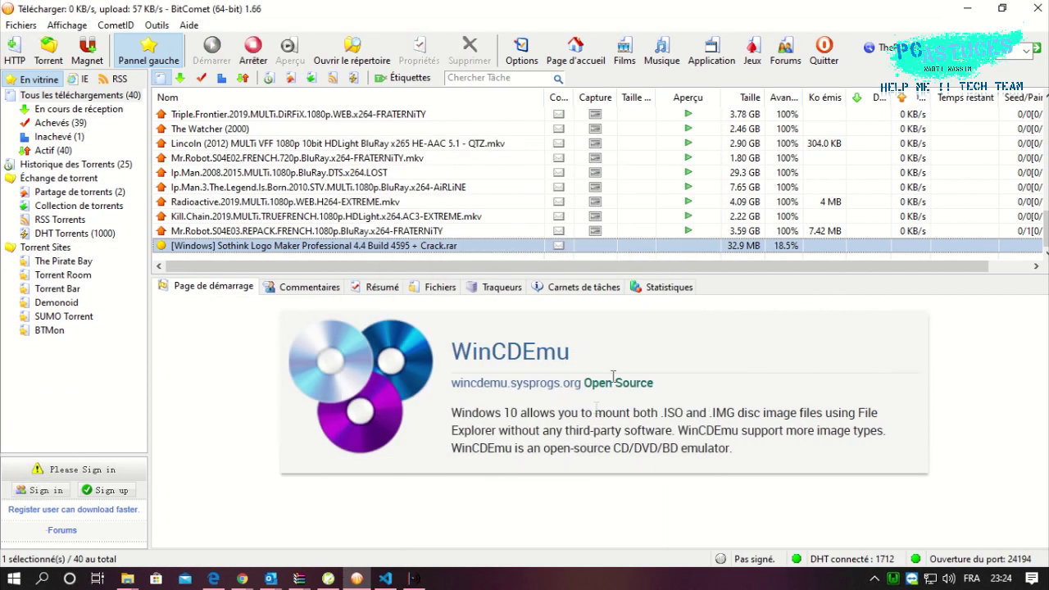
pyautogui.click(450, 246)
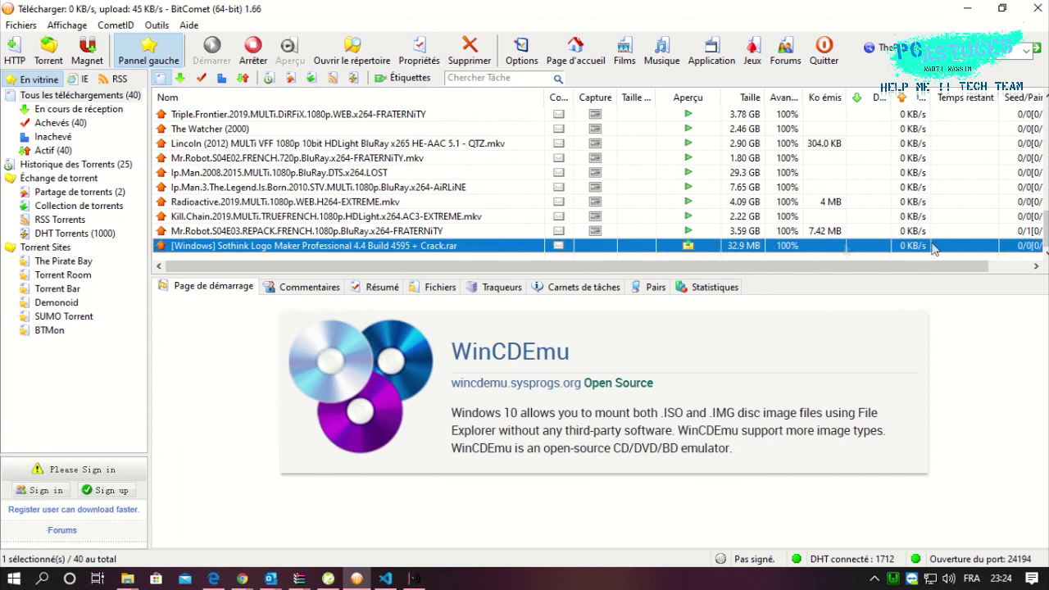
pyautogui.moveTo(862, 267); pyautogui.dragTo(717, 275)
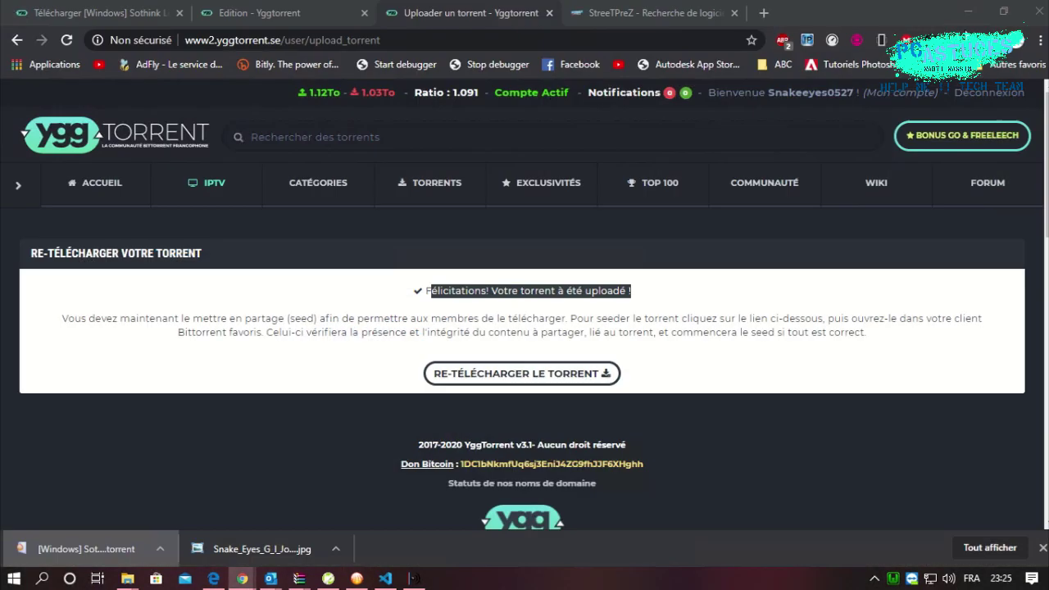
# - Switch back to YggTorrent in the browser, open the account's own torrents and delete the 2-year-old Sothink upload marked (S)
pyautogui.click(968, 7)
pyautogui.click(710, 248)
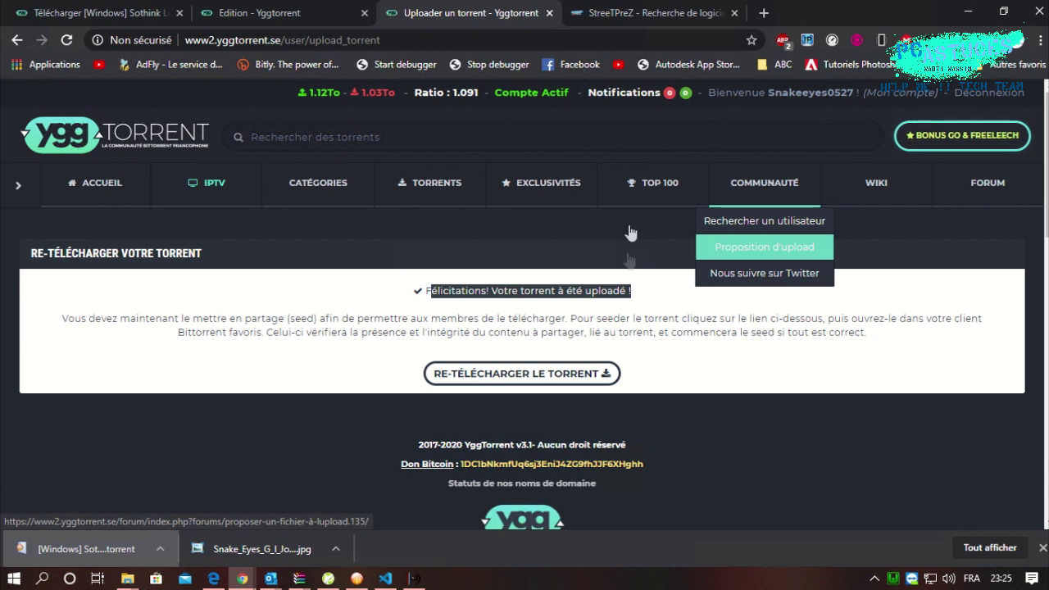
pyautogui.click(850, 93)
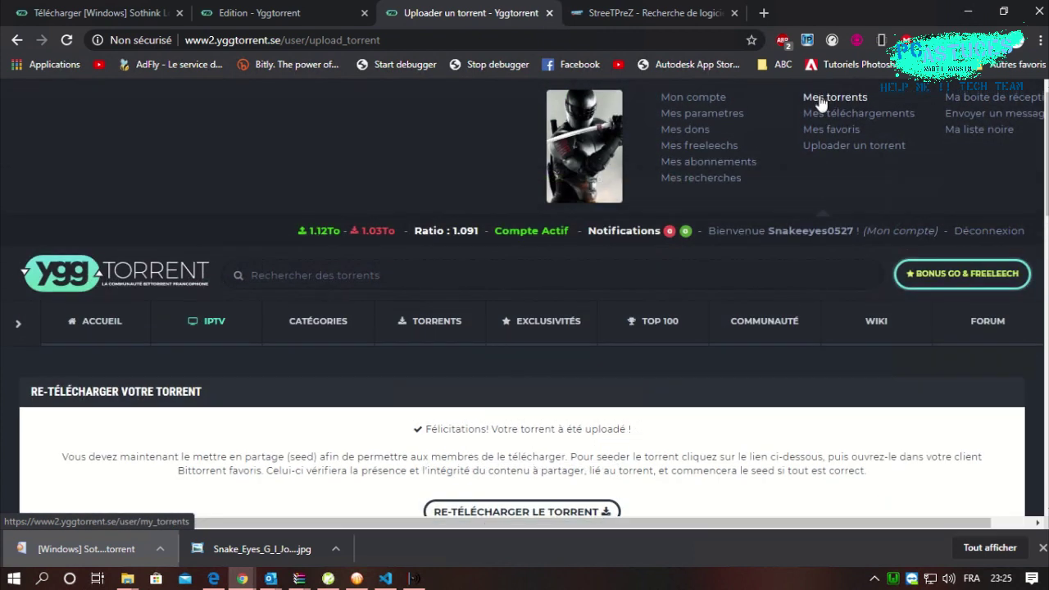
pyautogui.click(835, 99)
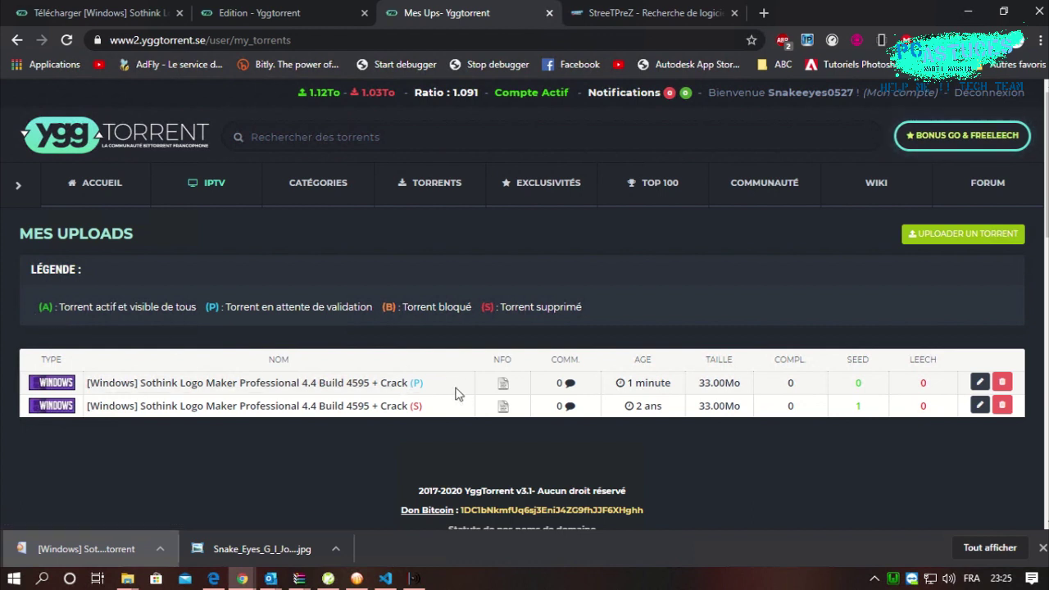
pyautogui.click(1002, 382)
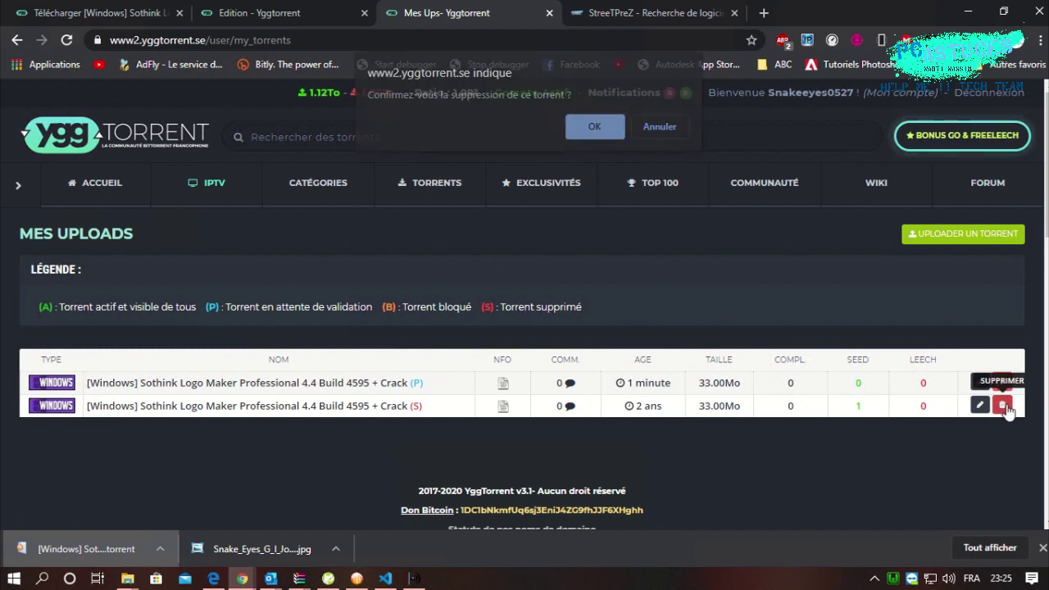
pyautogui.click(596, 128)
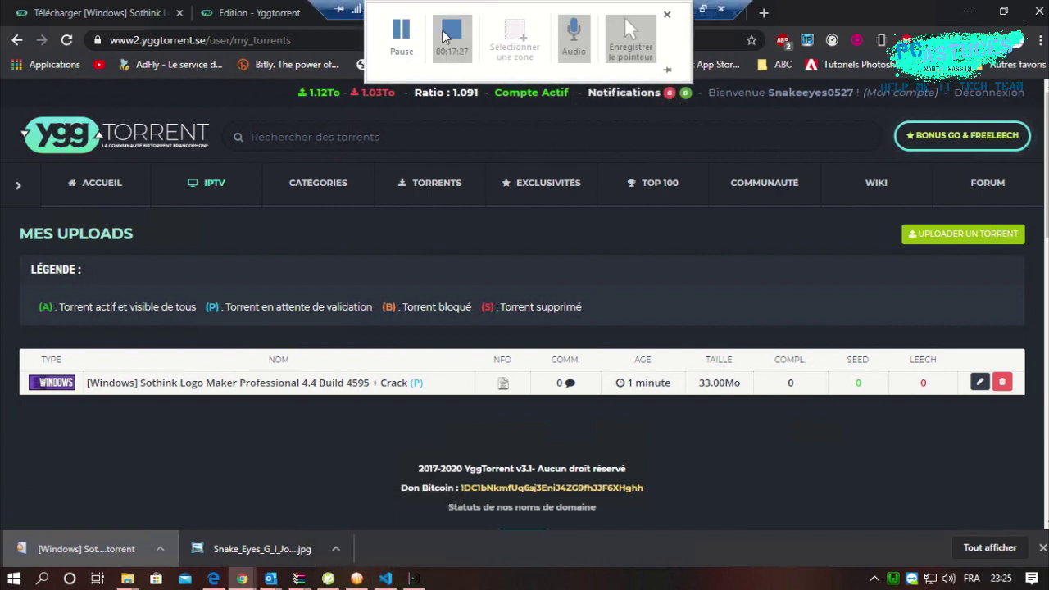
pyautogui.click(452, 30)
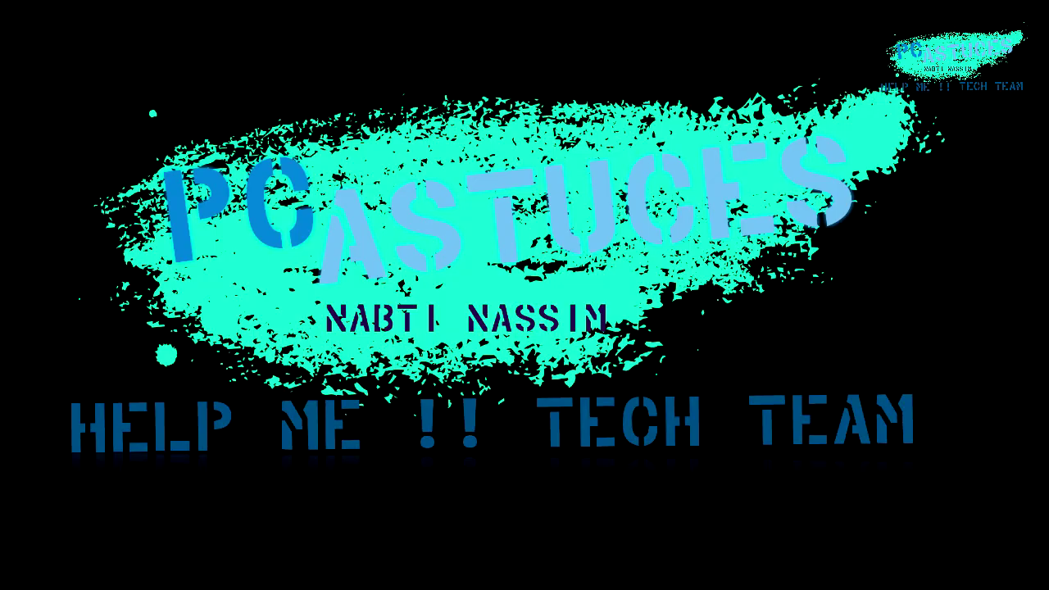